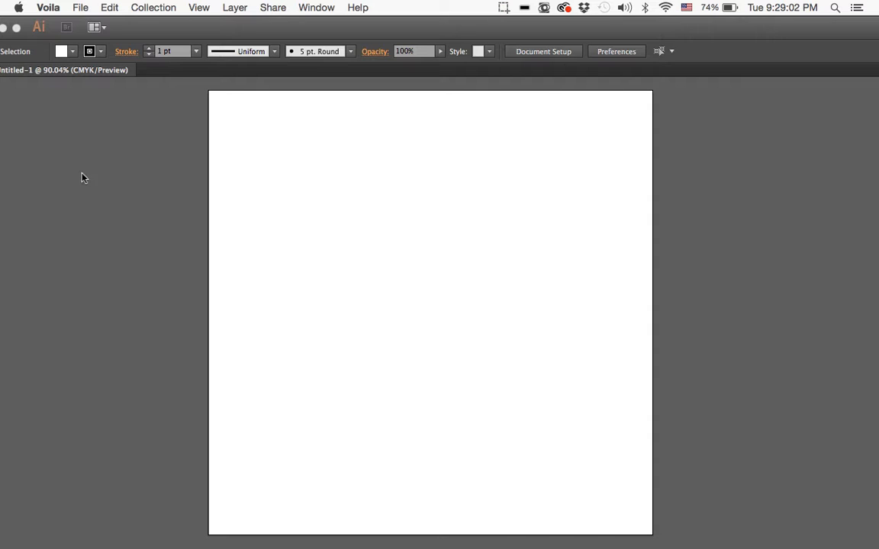
left_click(52, 176)
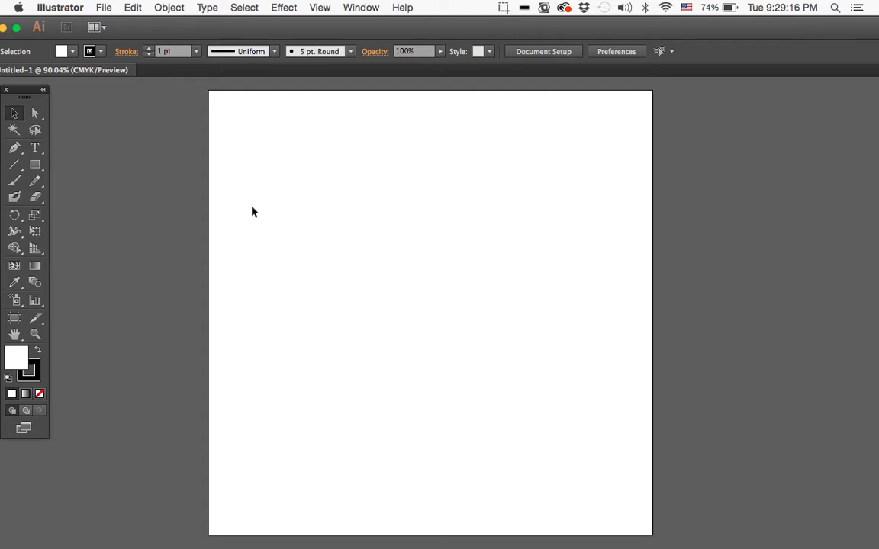
key("a")
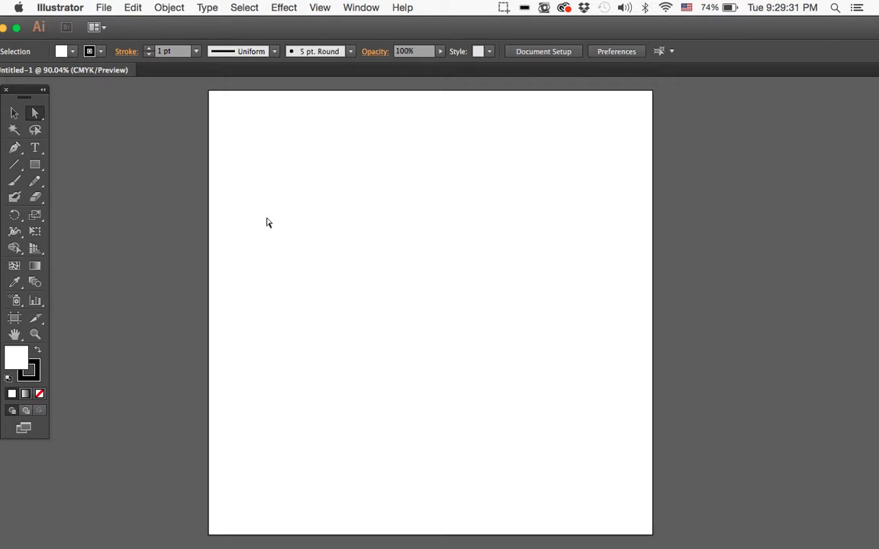
left_click(12, 114)
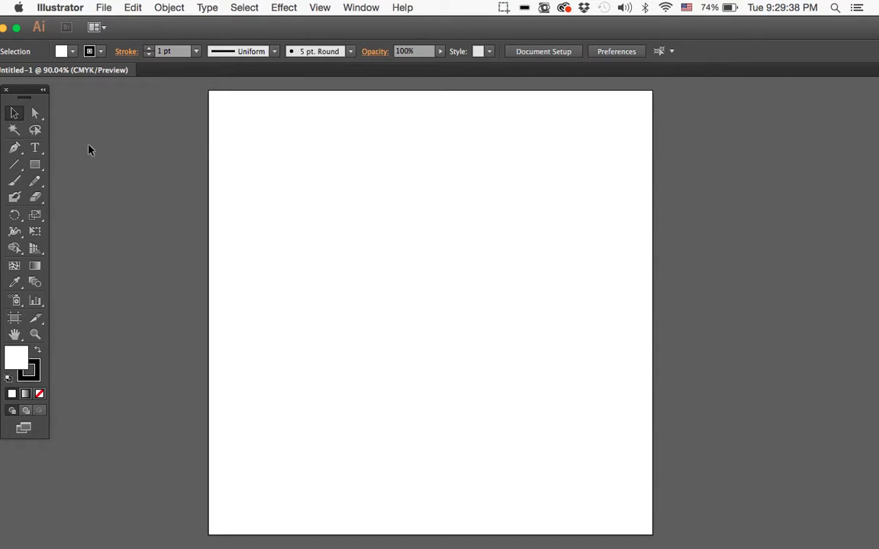
- Draw a closed, straight-sided five-point shape in the middle of the artboard with the Pen tool
left_click(15, 147)
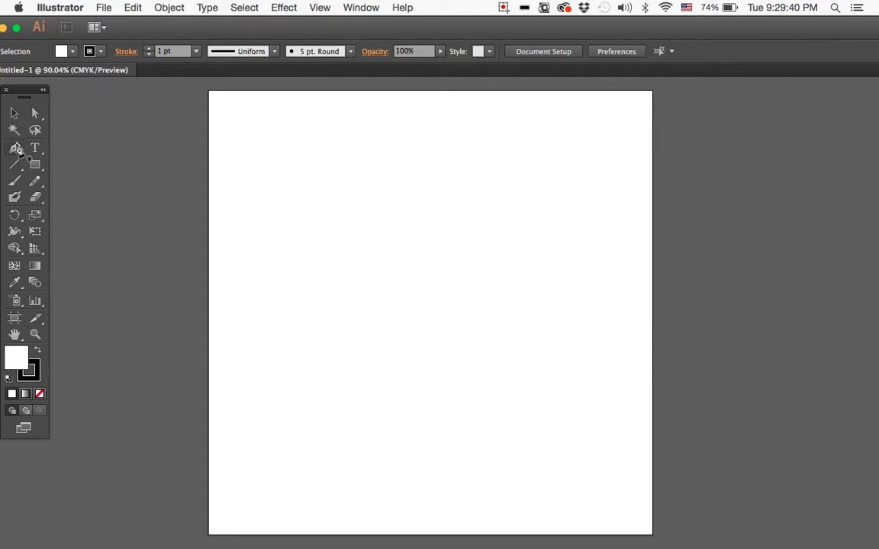
left_click(359, 226)
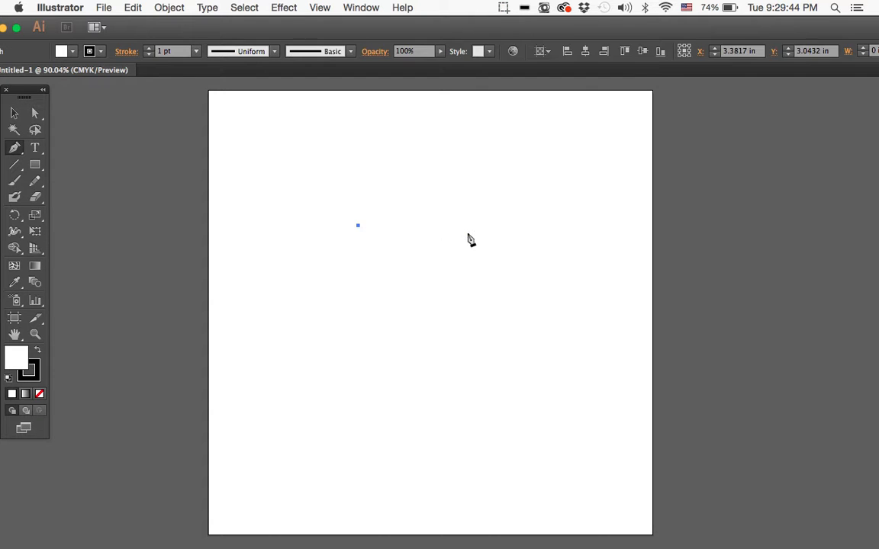
left_click(467, 232)
left_click(484, 339)
left_click(425, 379)
left_click(340, 348)
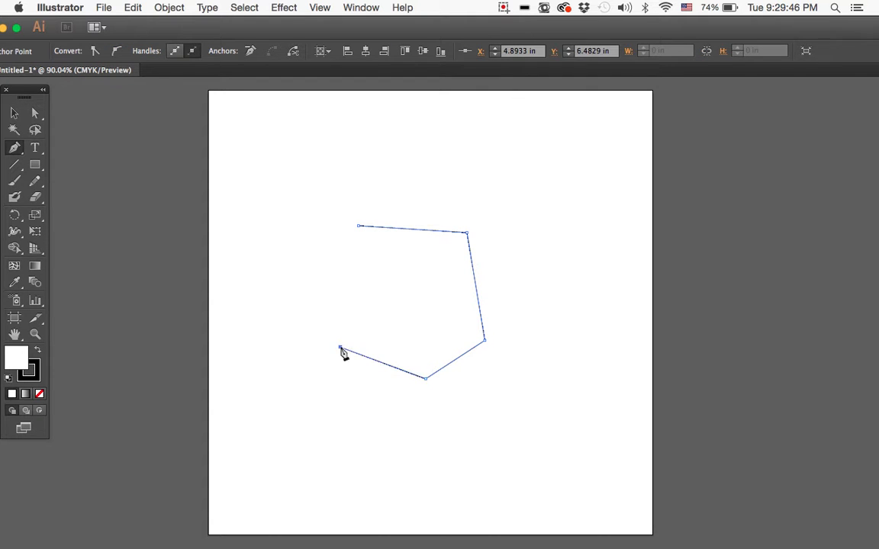
left_click(359, 225)
- Delete the five-sided pen shape from the artboard
key("ctrl+z")
key("ctrl+z")
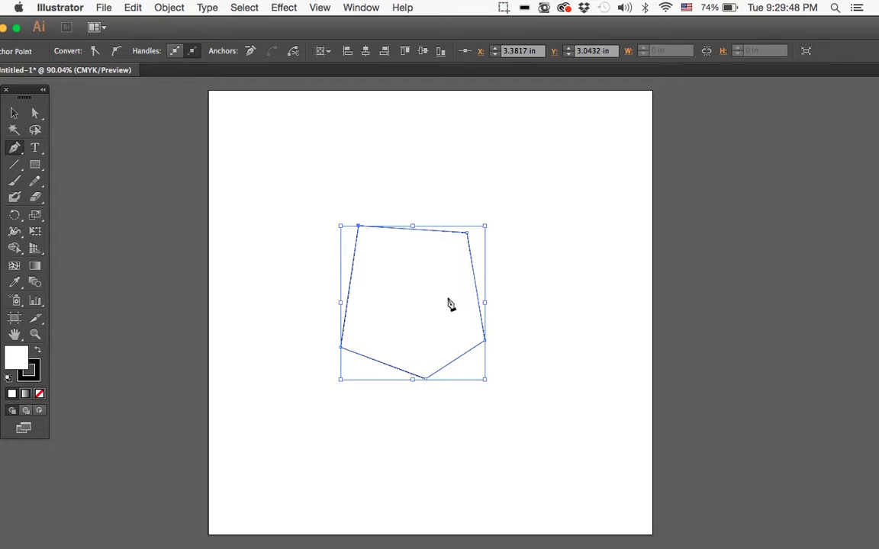
key("Delete")
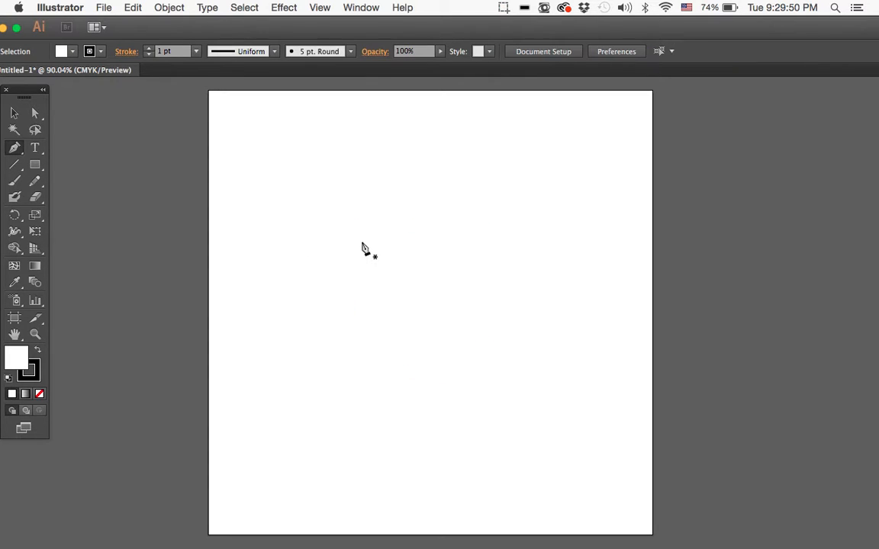
left_click_drag(14, 149, 71, 148)
left_click(13, 113)
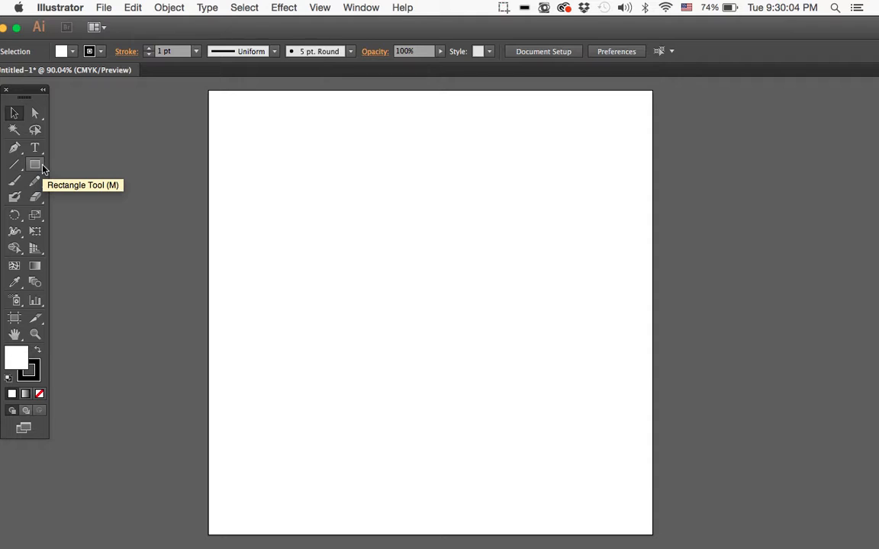
left_click_drag(40, 166, 140, 215)
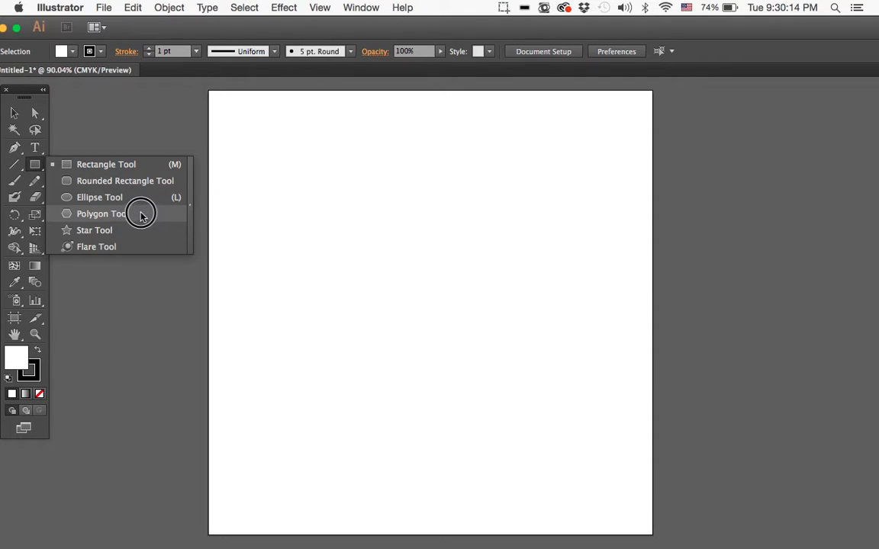
left_click_drag(140, 215, 35, 166)
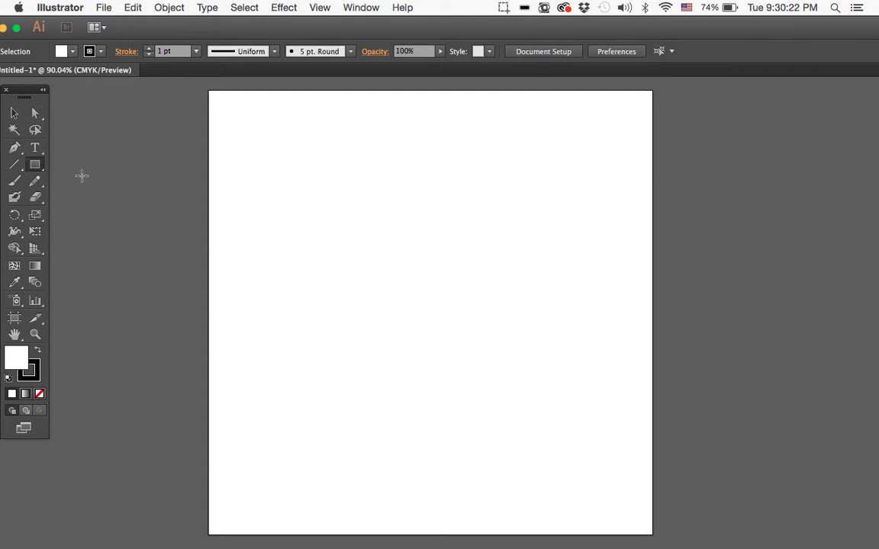
left_click(17, 112)
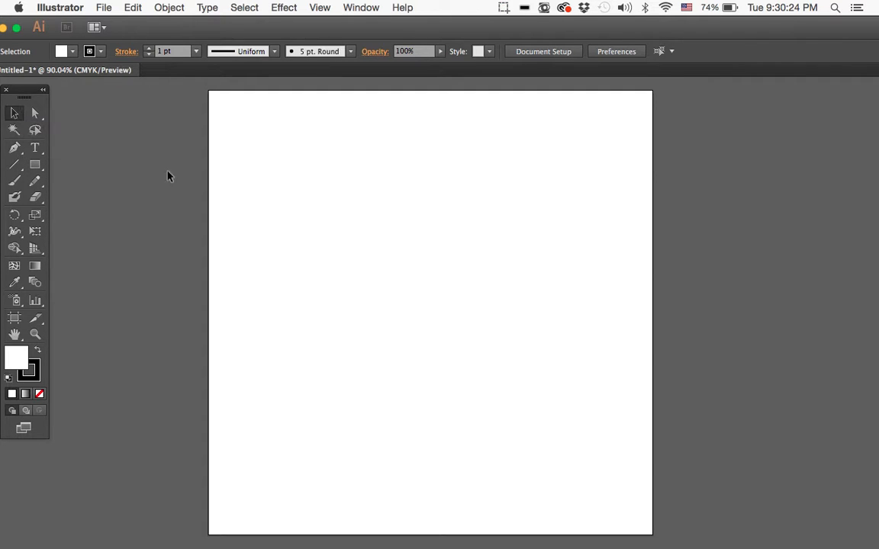
- Add a first name as point text, then enlarge it proportionally to about 101 pt in the middle of the artboard
left_click(35, 147)
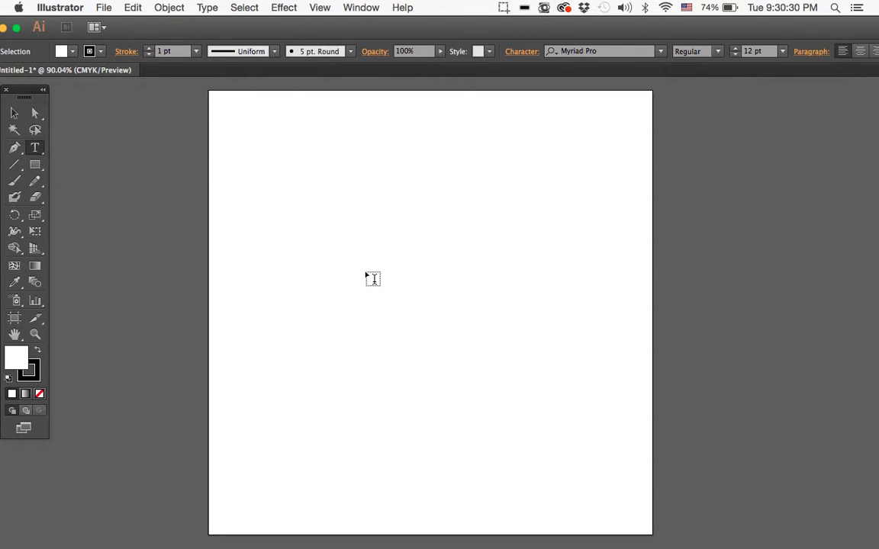
left_click(358, 243)
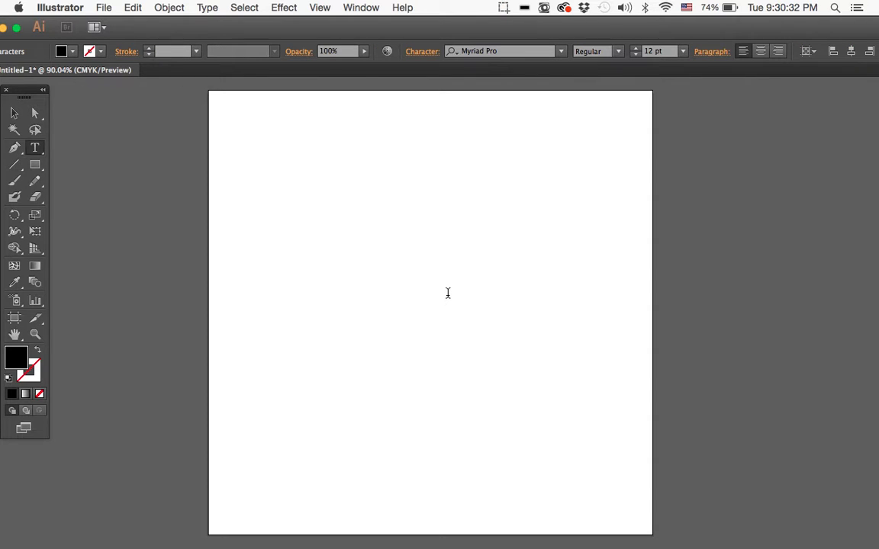
type("MAtthew")
key("BackSpace")
key("BackSpace")
key("BackSpace")
key("BackSpace")
type("atthew")
left_click(13, 113)
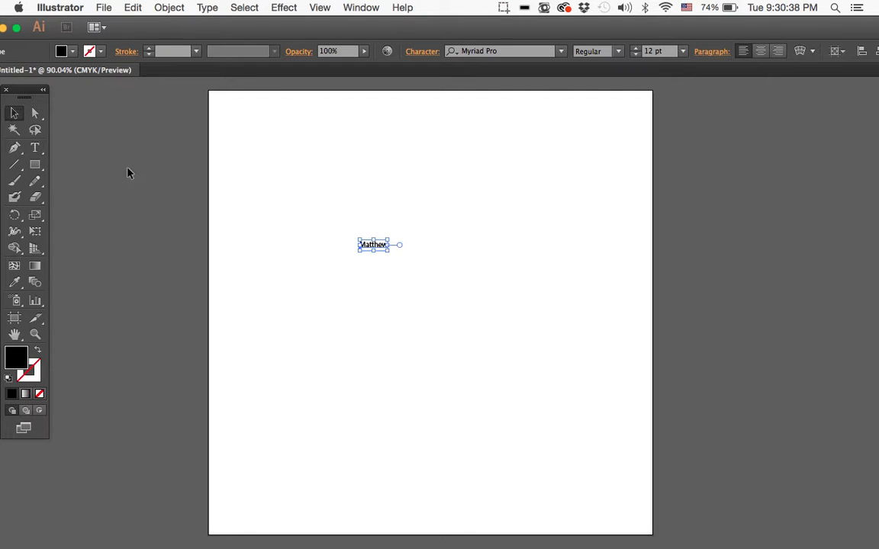
left_click_drag(389, 240, 510, 303)
left_click(598, 352)
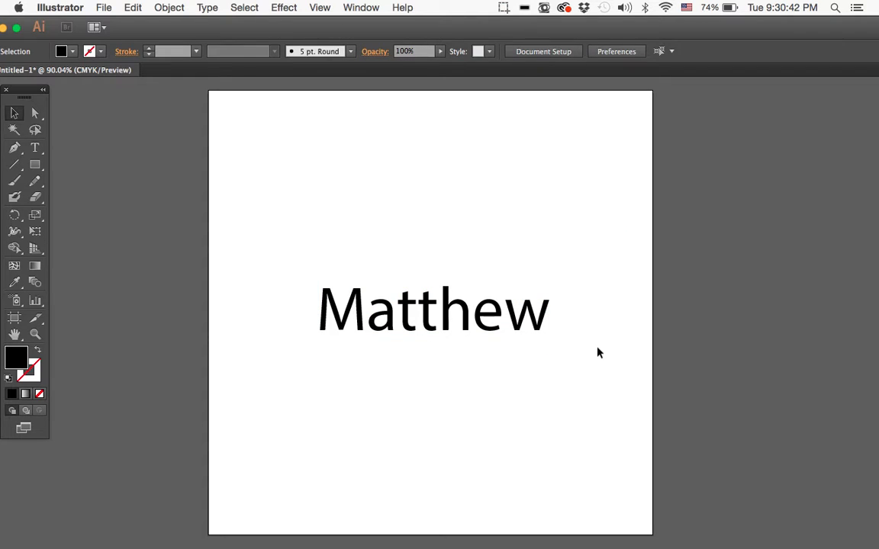
- Convert the enlarged name text to outlines and select the resulting letter shapes
left_click(518, 312)
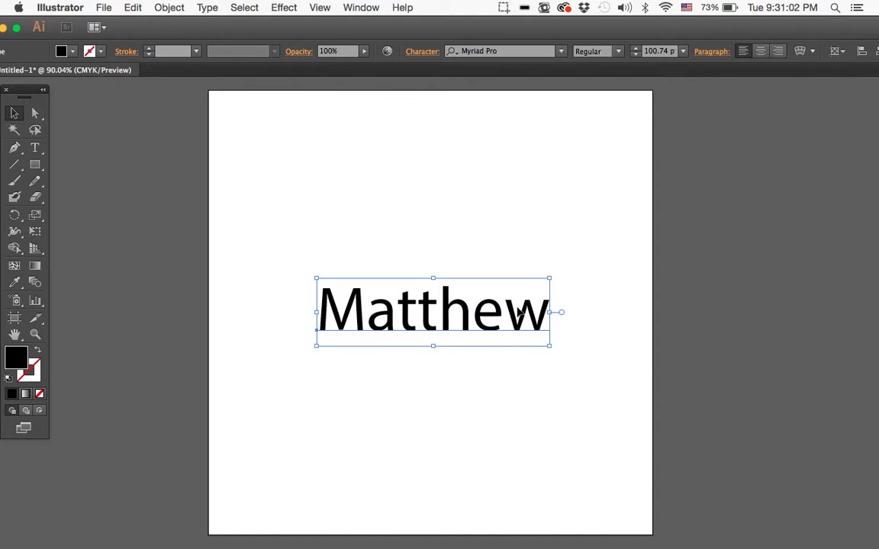
left_click(481, 311)
right_click(422, 314)
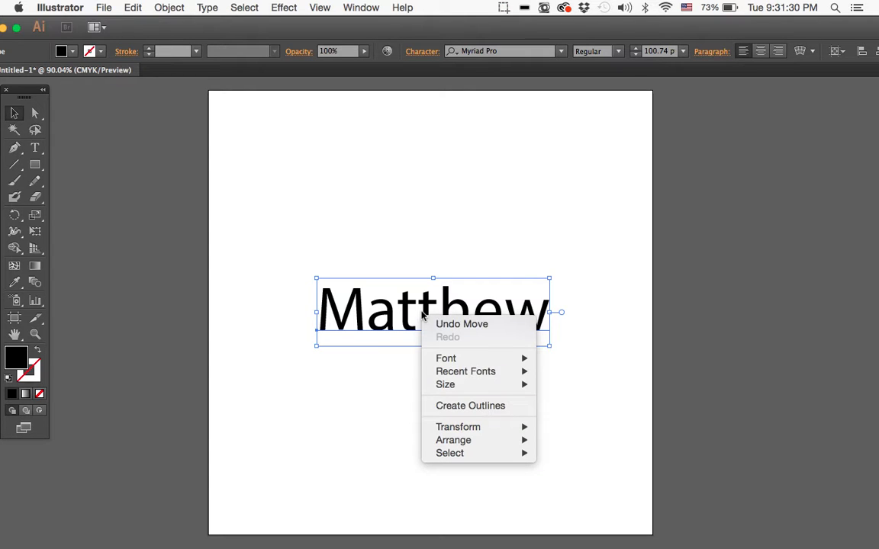
left_click(470, 407)
left_click(563, 459)
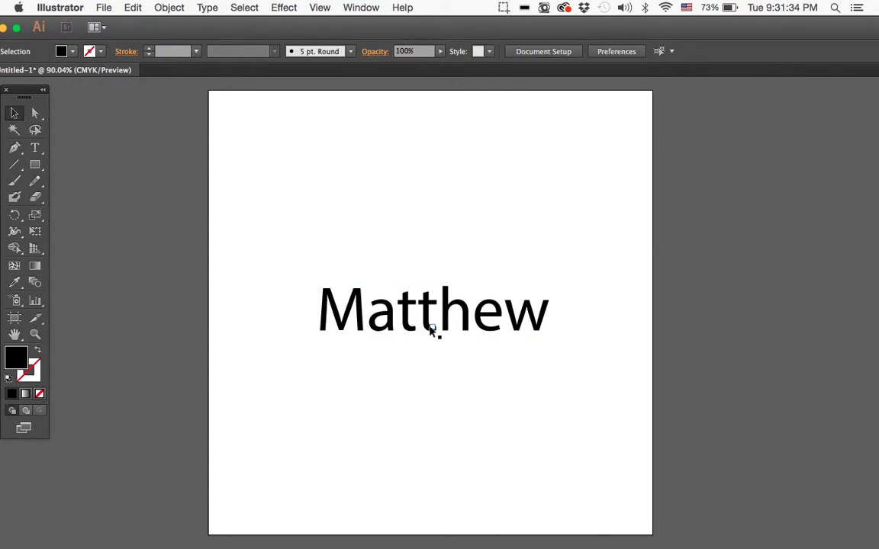
left_click(430, 330)
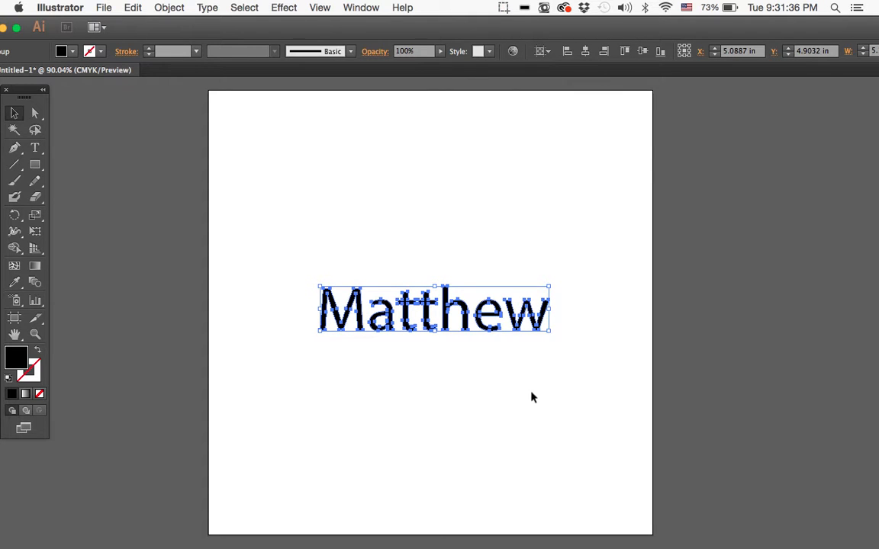
- Undo the outline conversion and delete the name text from the artboard
key("super+z")
left_click(579, 383)
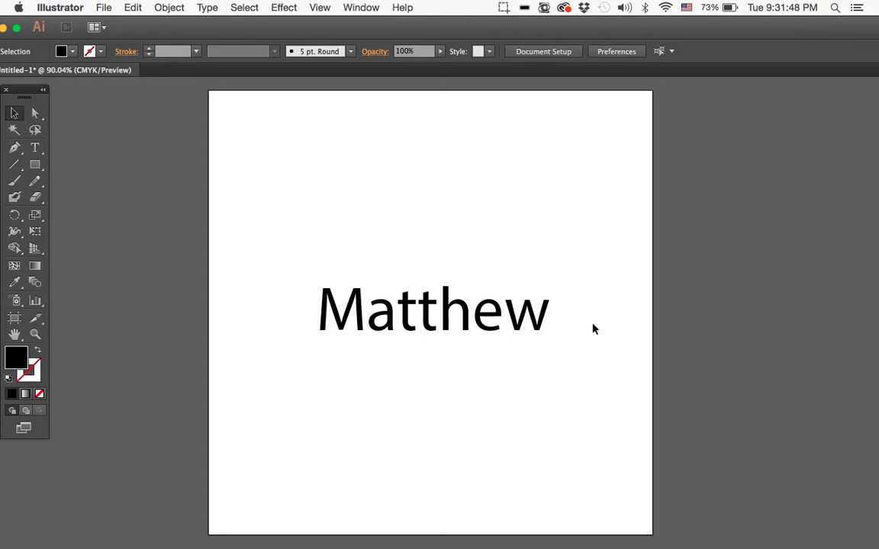
left_click(520, 321)
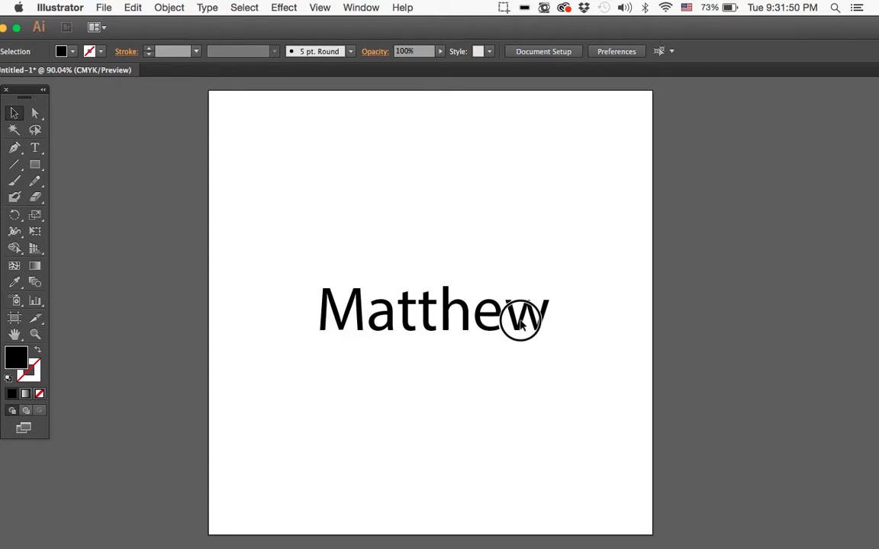
left_click(530, 382)
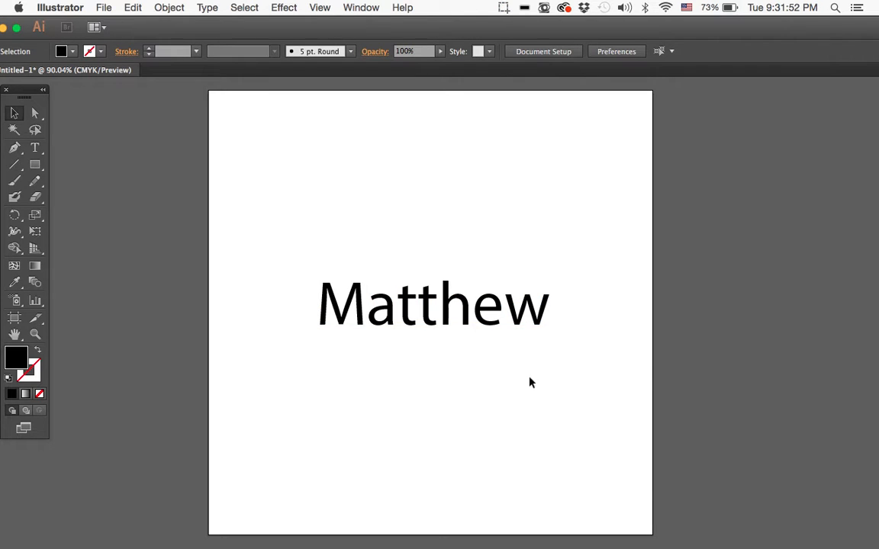
left_click(468, 312)
key("Delete")
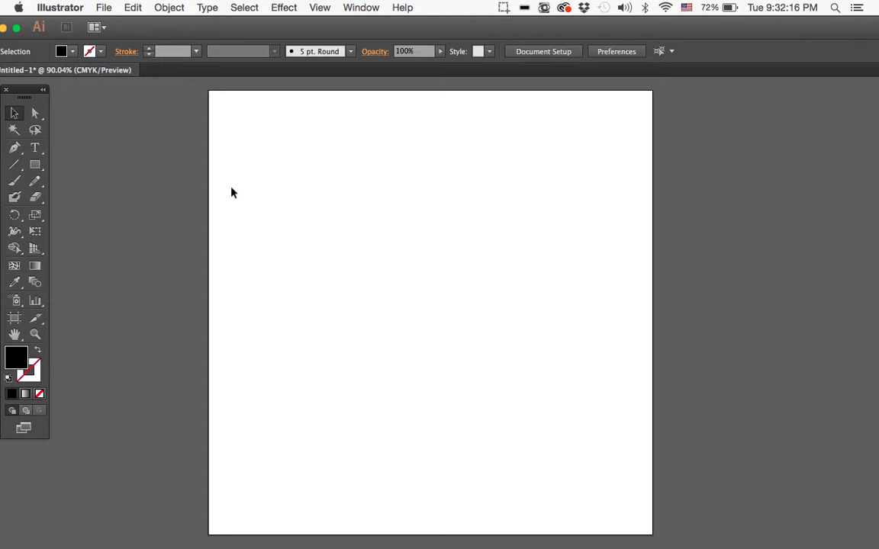
- Draw a text area containing a first name plus "is a weird kid that sounds like a 14 year old when he talks even though he is 18."
left_click(34, 147)
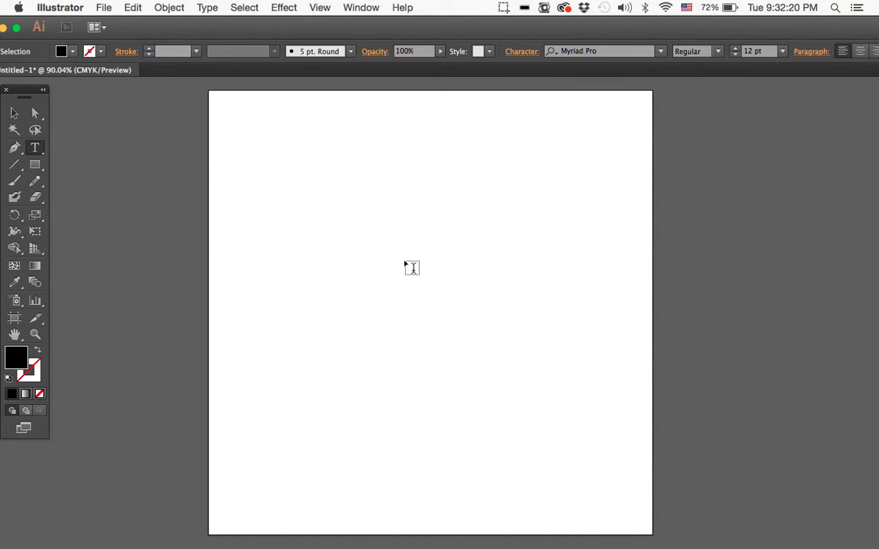
left_click(326, 174)
left_click_drag(325, 174, 538, 411)
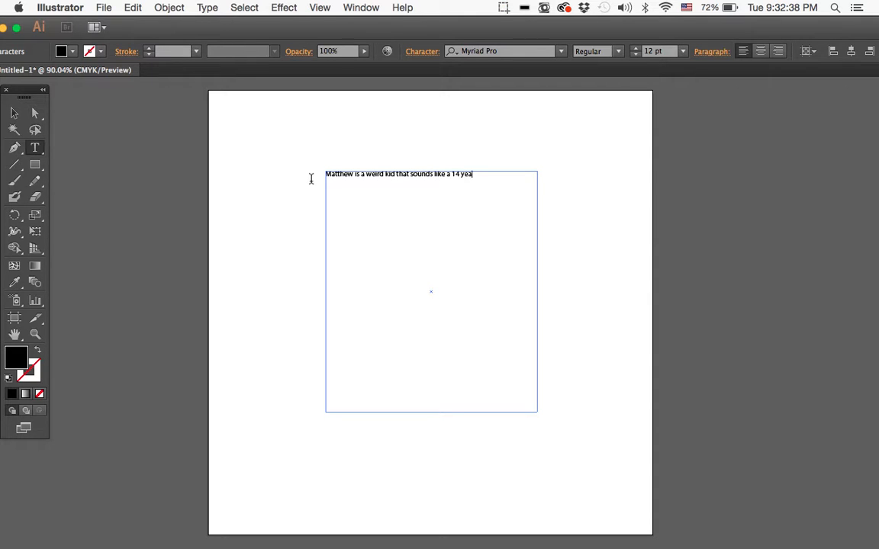
type("ld when he talks")
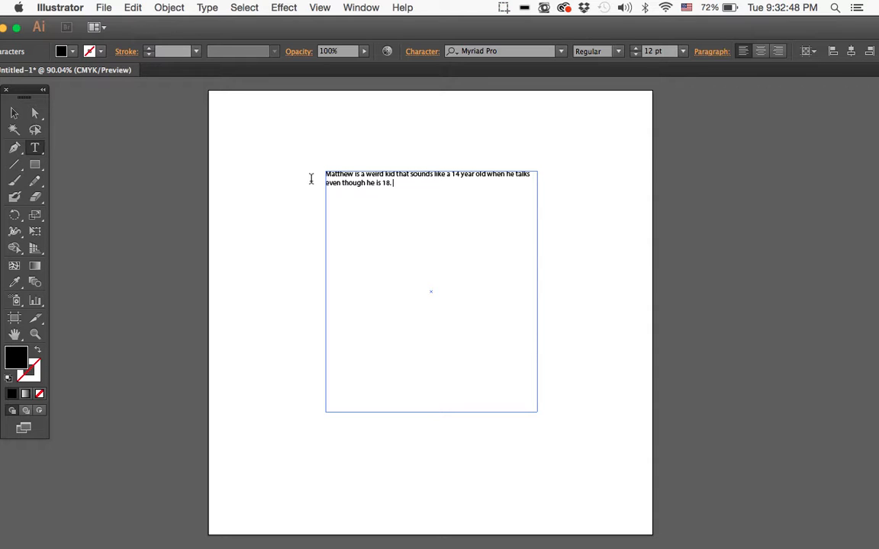
- Select the entire paragraph and resize the document window so the complete character options and side panels fit on screen
scroll(412, 189, "up", 3)
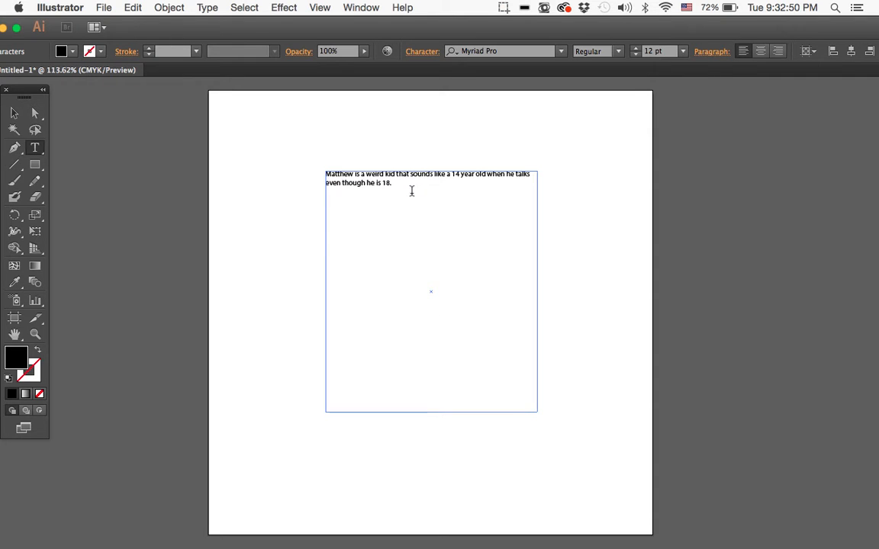
left_click_drag(385, 179, 289, 158)
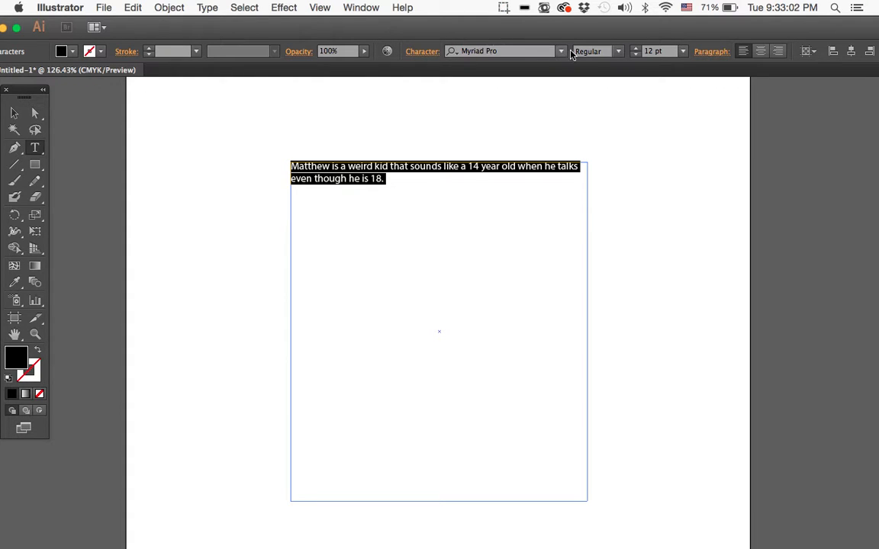
left_click_drag(765, 31, 874, 91)
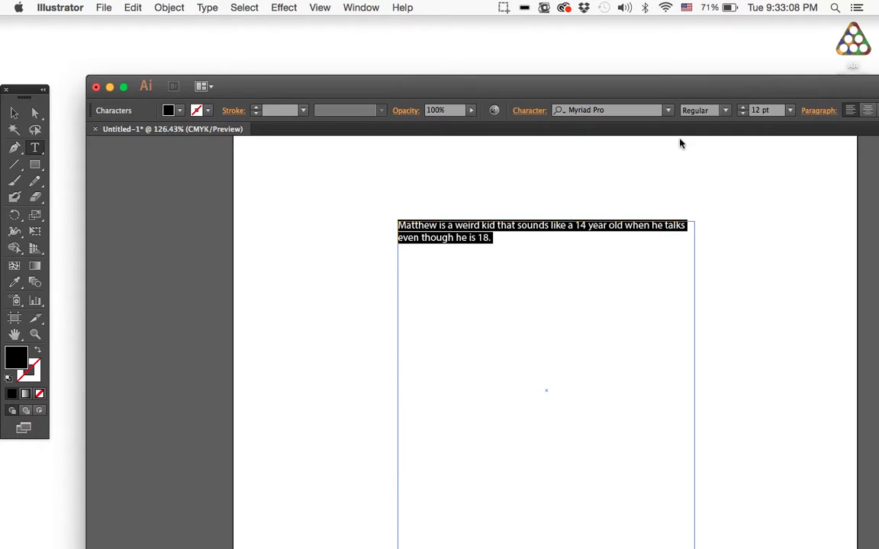
left_click_drag(182, 275, 528, 289)
left_click_drag(686, 98, 158, 19)
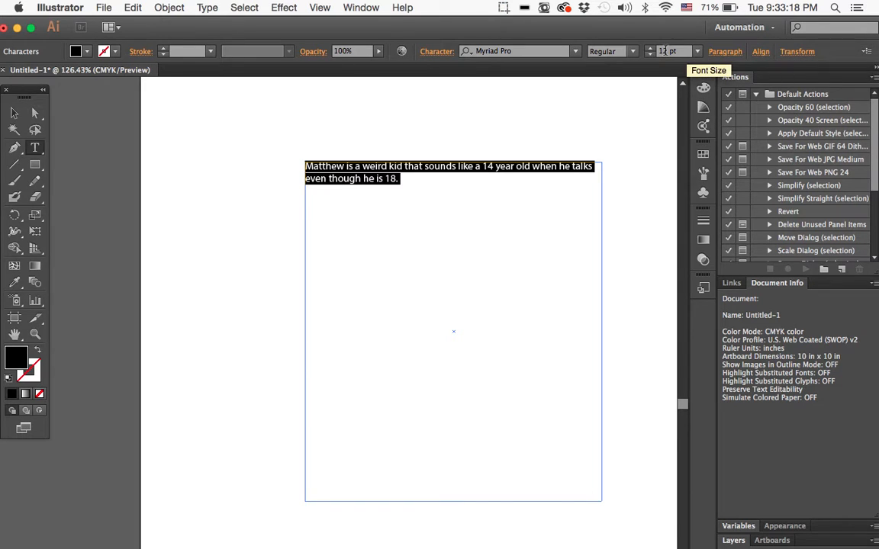
- Look through the font style choices for the paragraph and open its full Character settings
left_click(631, 52)
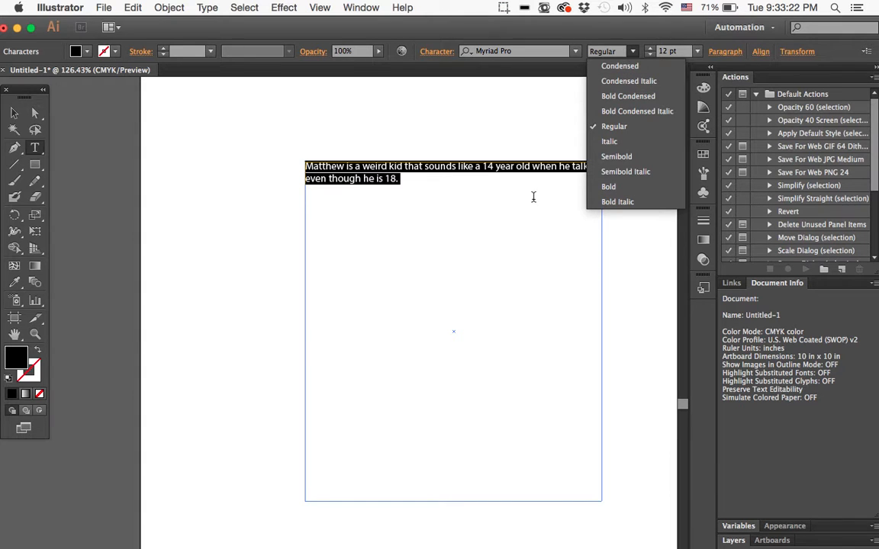
left_click(581, 90)
left_click(578, 52)
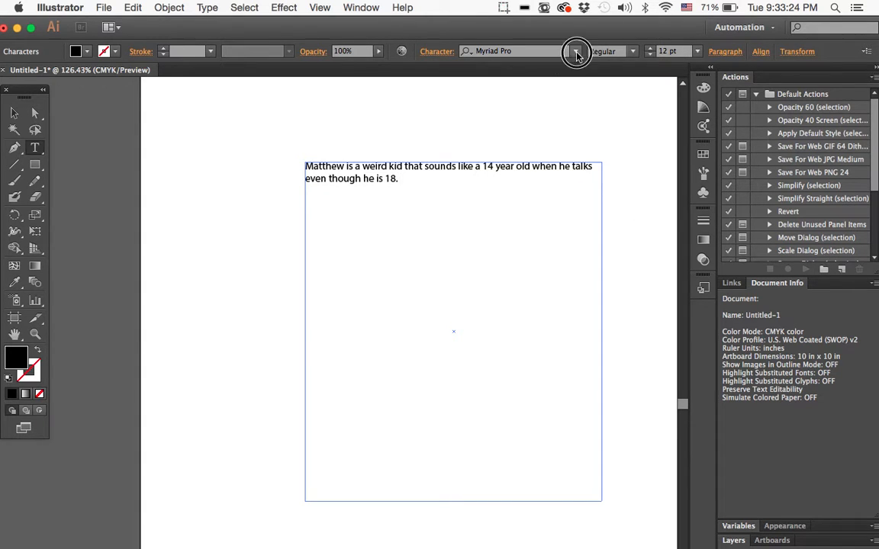
left_click(388, 276)
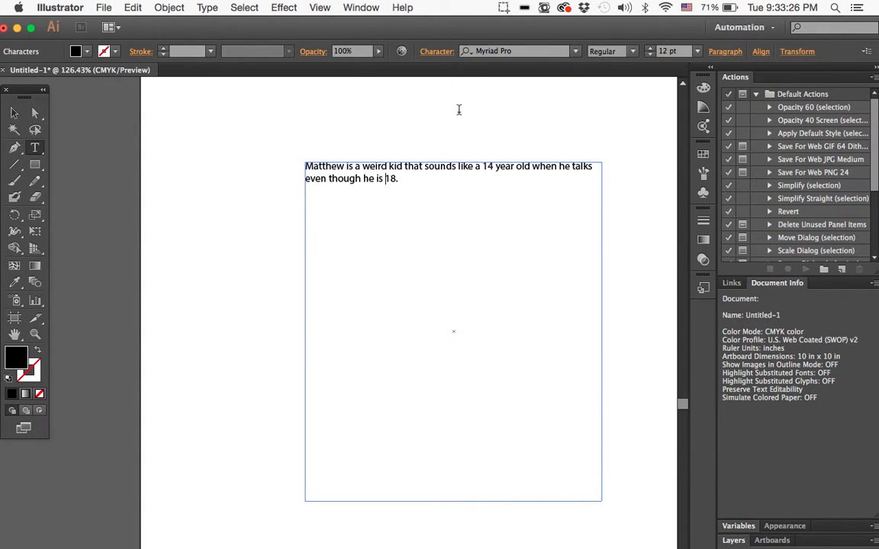
left_click(437, 52)
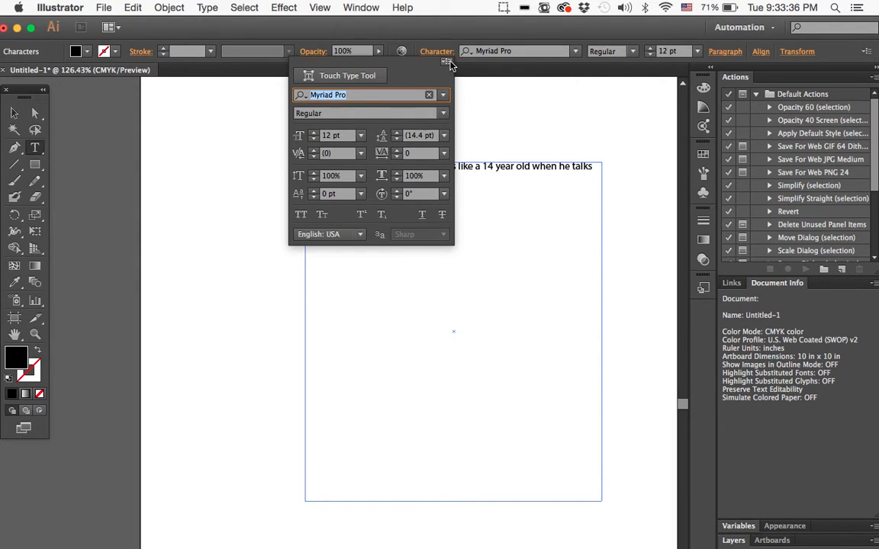
- Close the Character settings, leave text editing and select the whole text area as an object
left_click(446, 62)
left_click(424, 71)
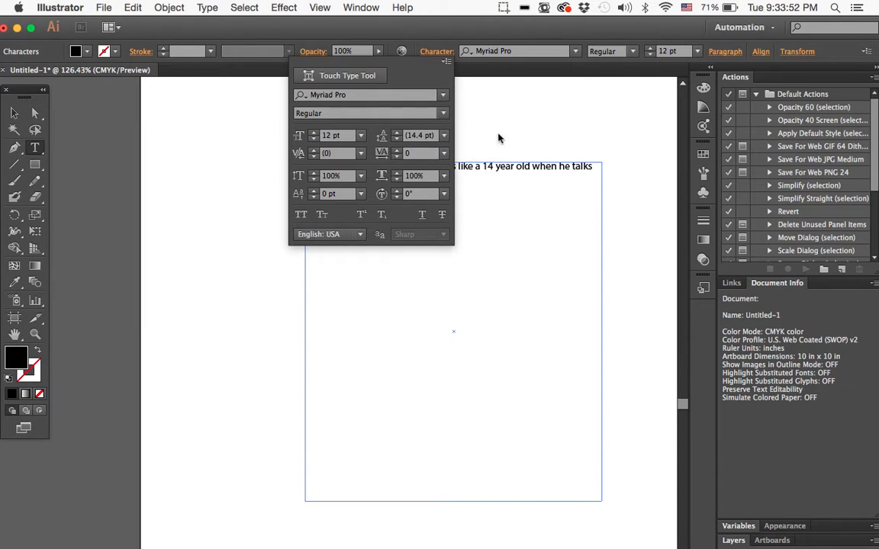
left_click(564, 94)
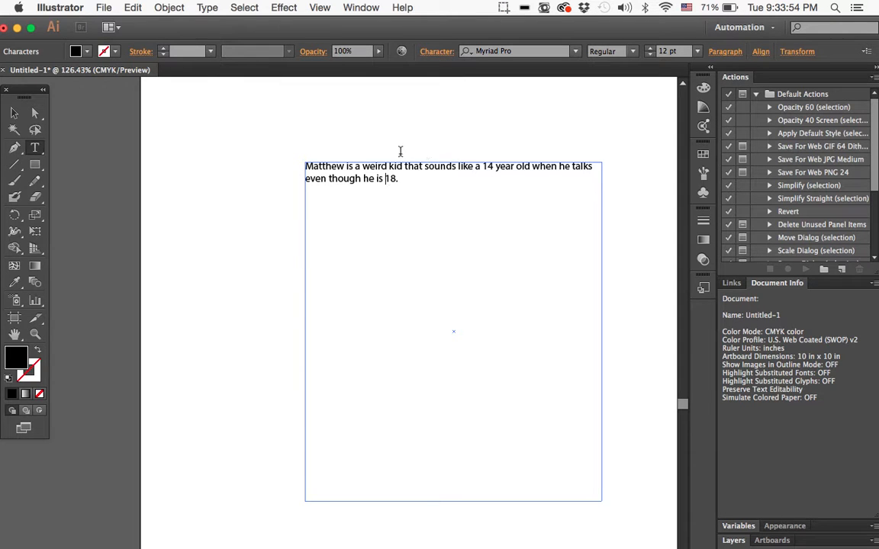
left_click(16, 114)
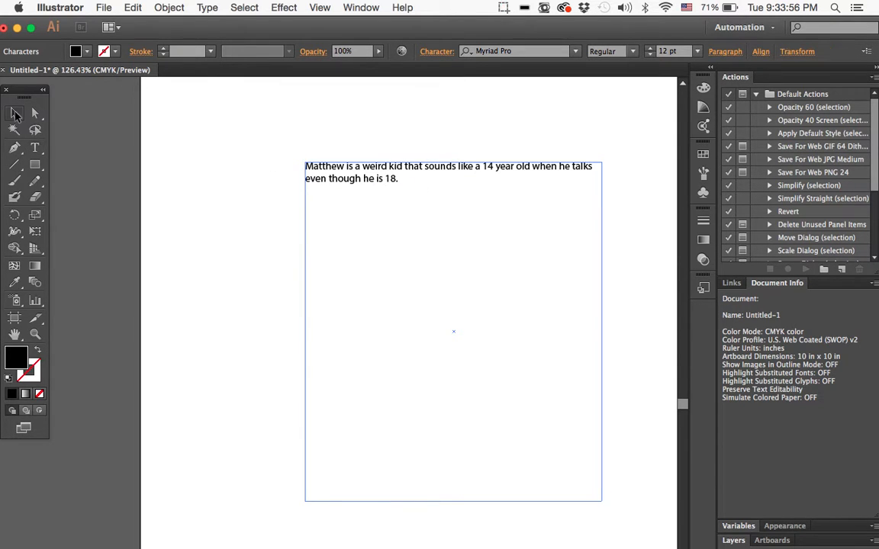
key("Delete")
key("super+z")
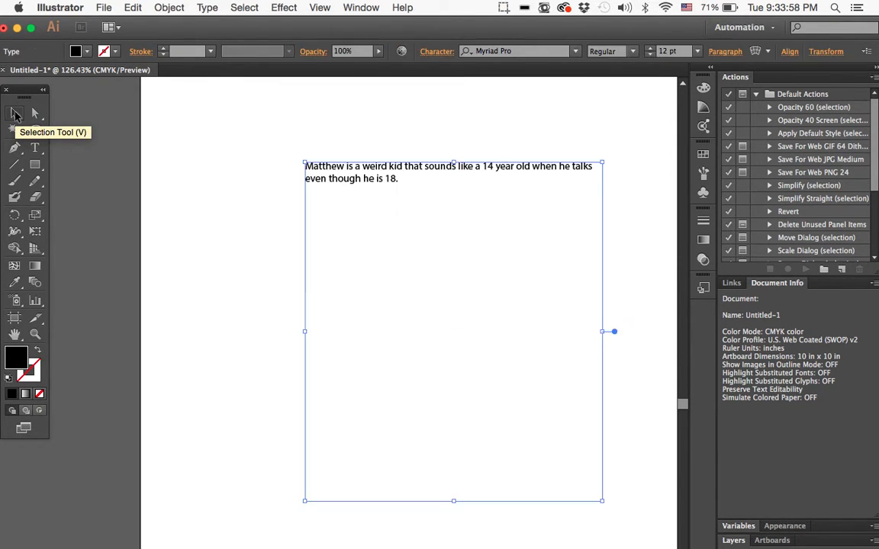
left_click(34, 147)
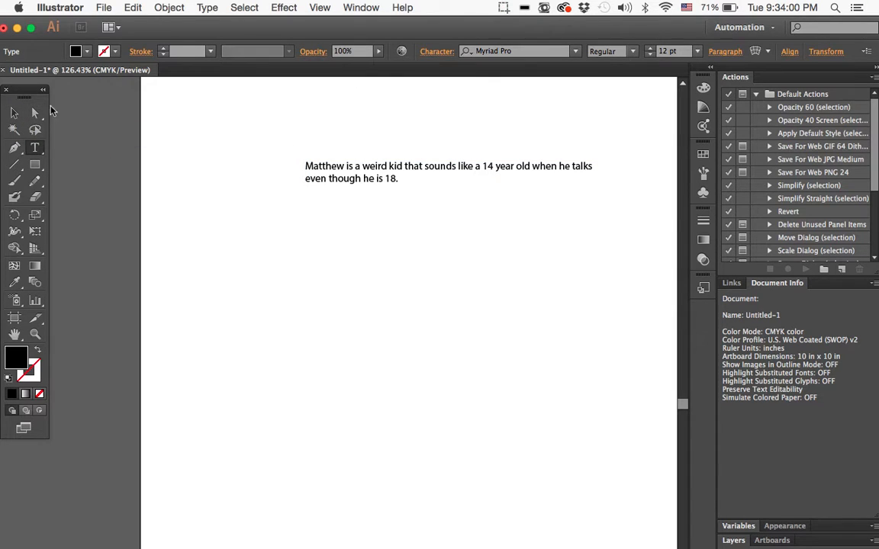
left_click(14, 113)
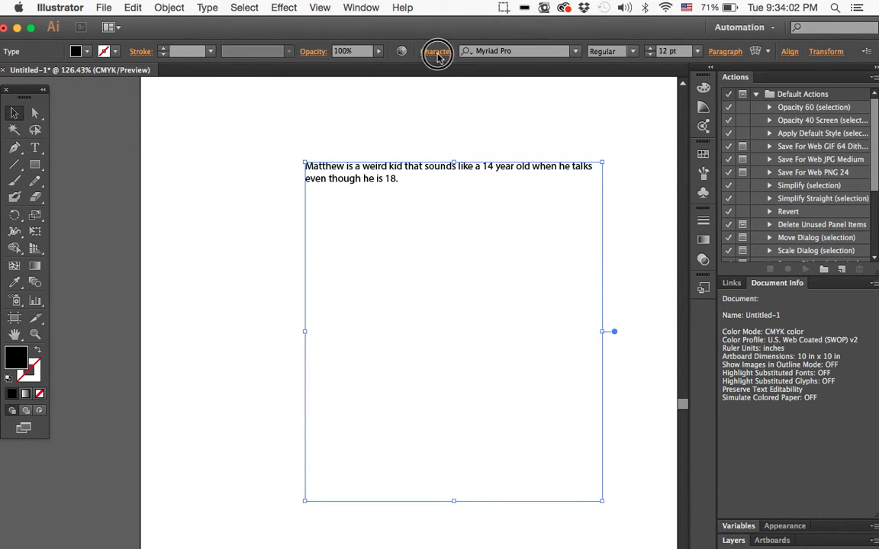
- Search the available fonts for "od" and set the selected text area's font to Odudo Light
left_click(436, 51)
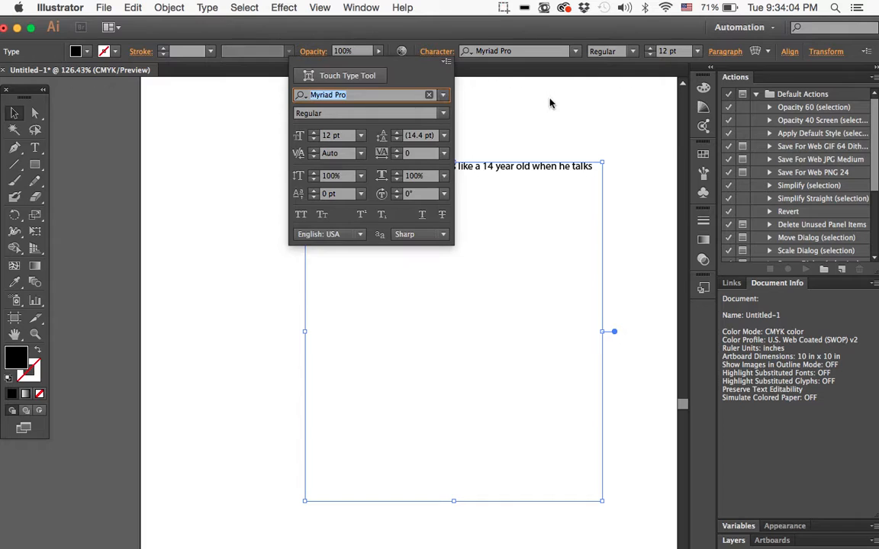
left_click(484, 207)
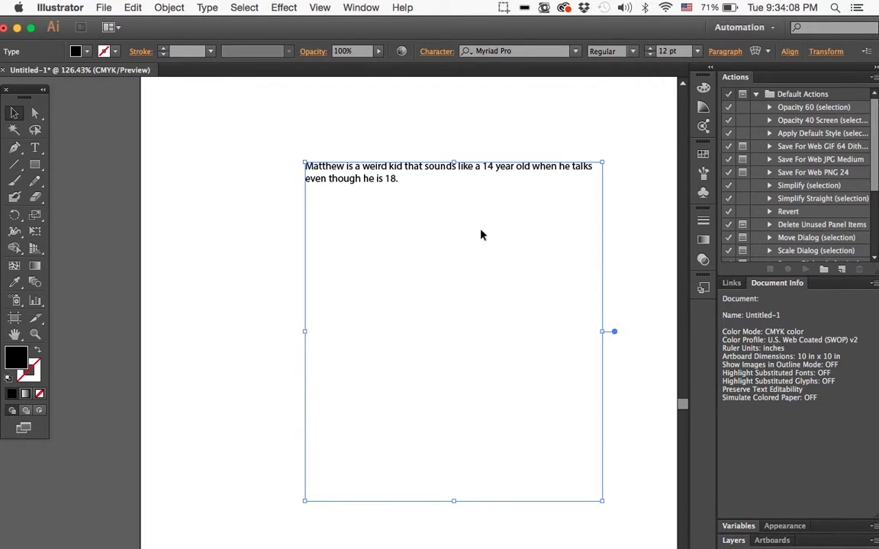
left_click(434, 53)
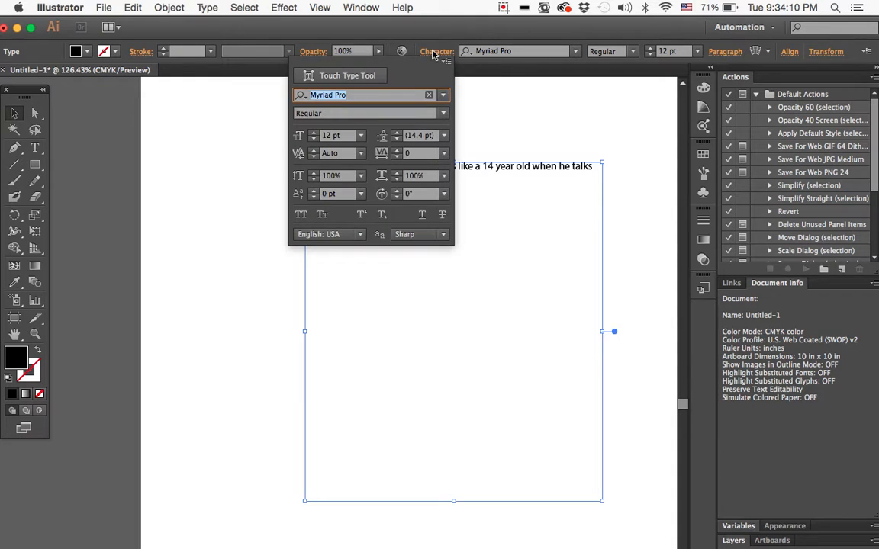
left_click(443, 97)
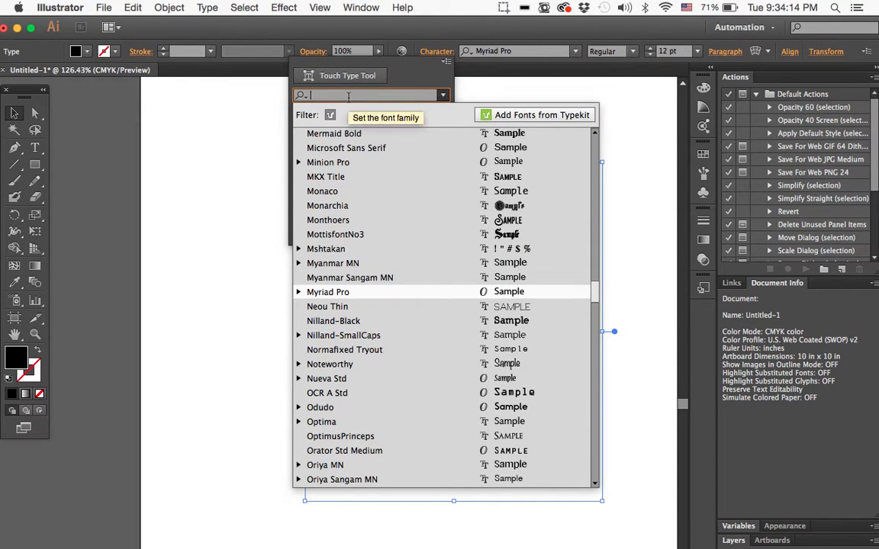
scroll(405, 363, "down", 6)
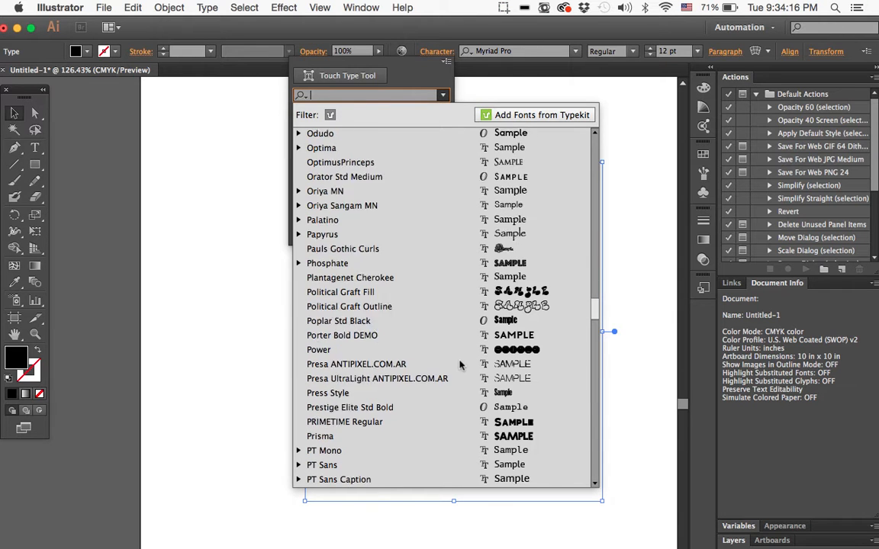
scroll(450, 321, "up", 1)
type("od")
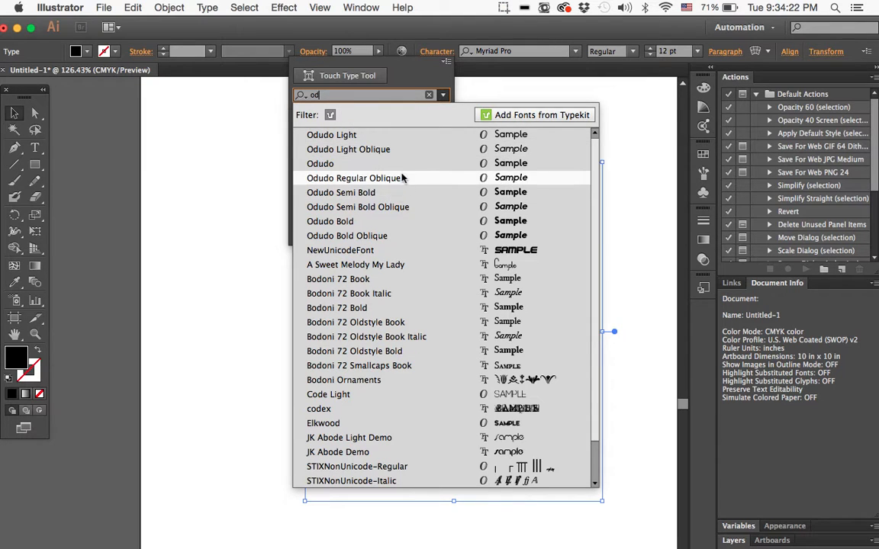
left_click(386, 134)
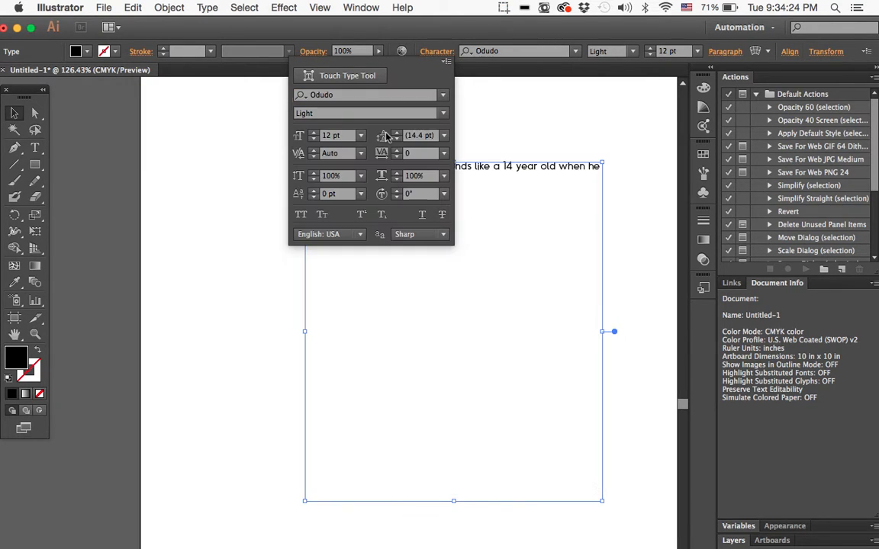
left_click(570, 240)
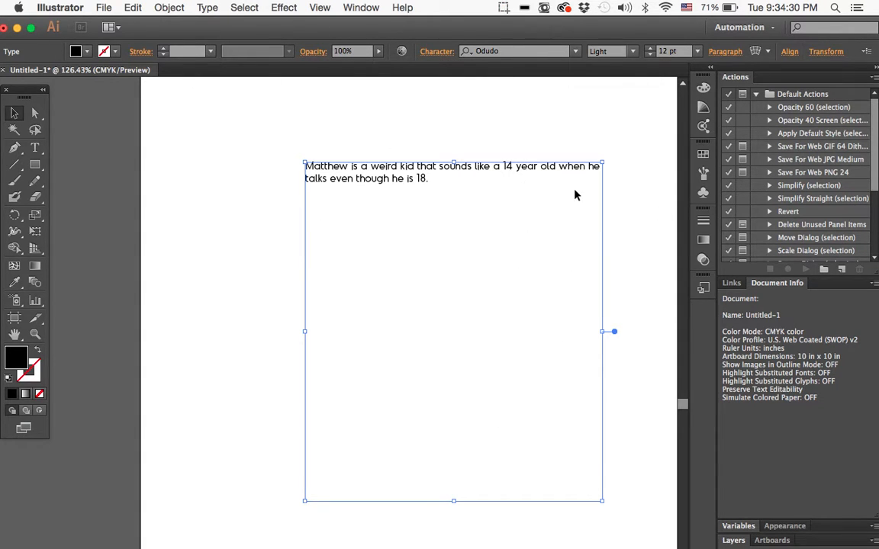
- Set the paragraph's font style to Bold and deselect the text area
left_click(432, 52)
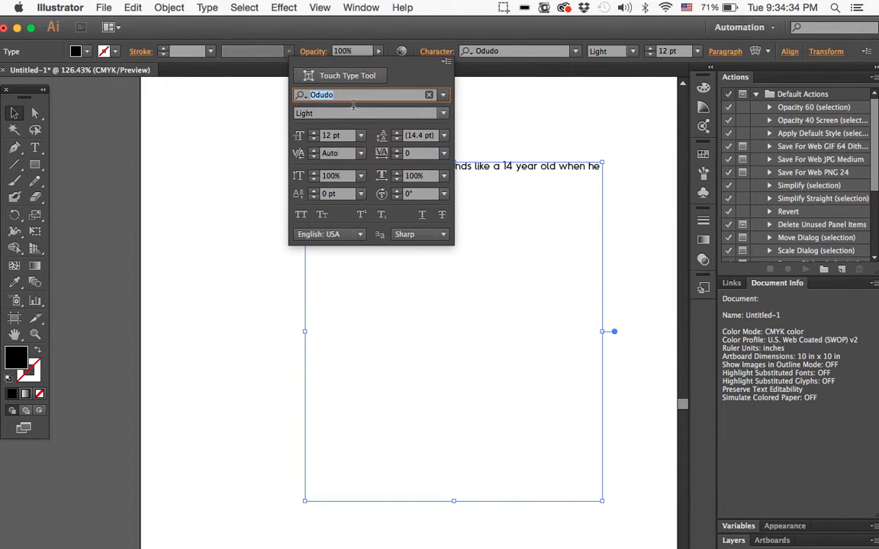
left_click(442, 113)
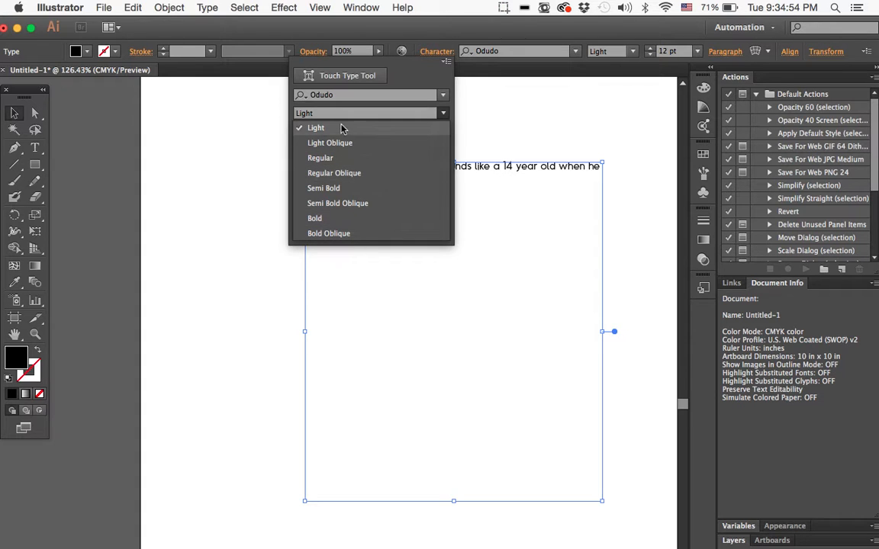
left_click(353, 221)
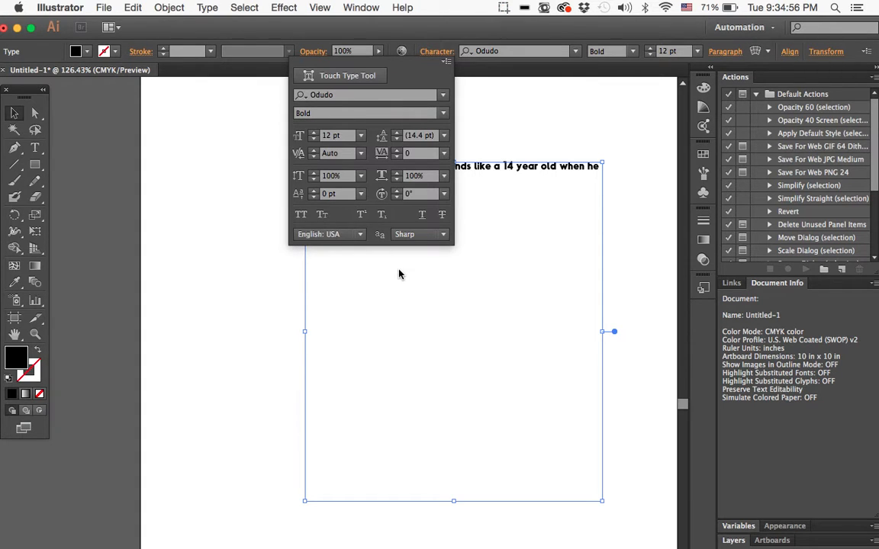
left_click(523, 303)
left_click(449, 229)
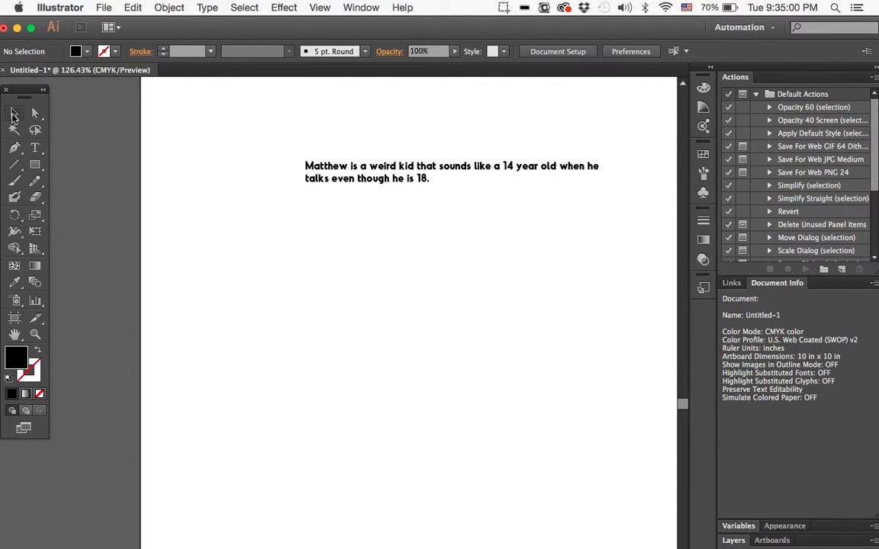
- Reselect the text area and step its font size up and back down to 13 pt
left_click(354, 171)
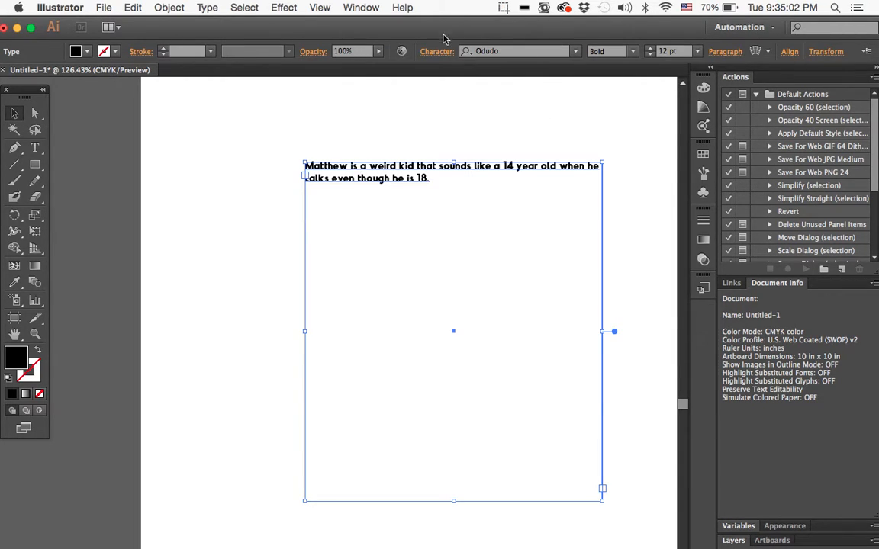
left_click(431, 51)
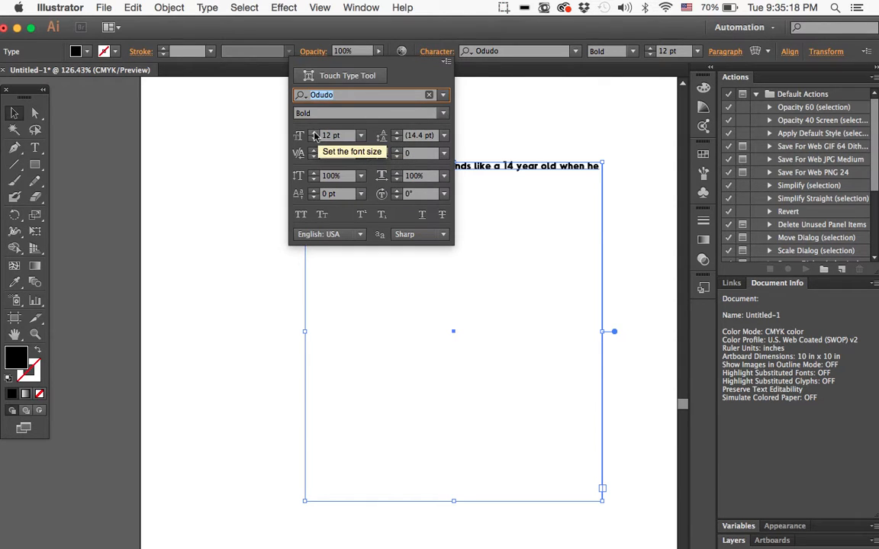
left_click(313, 132)
left_click(313, 134)
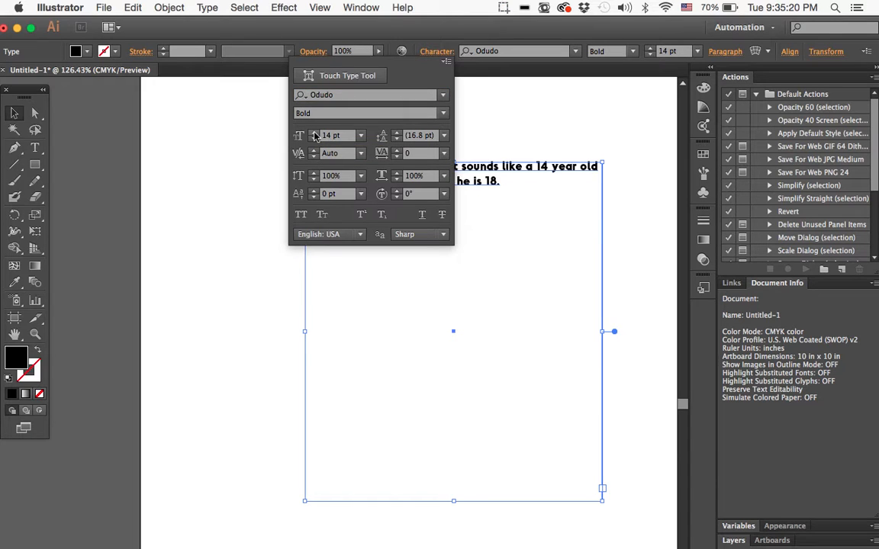
left_click(314, 134)
left_click(314, 133)
left_click(313, 133)
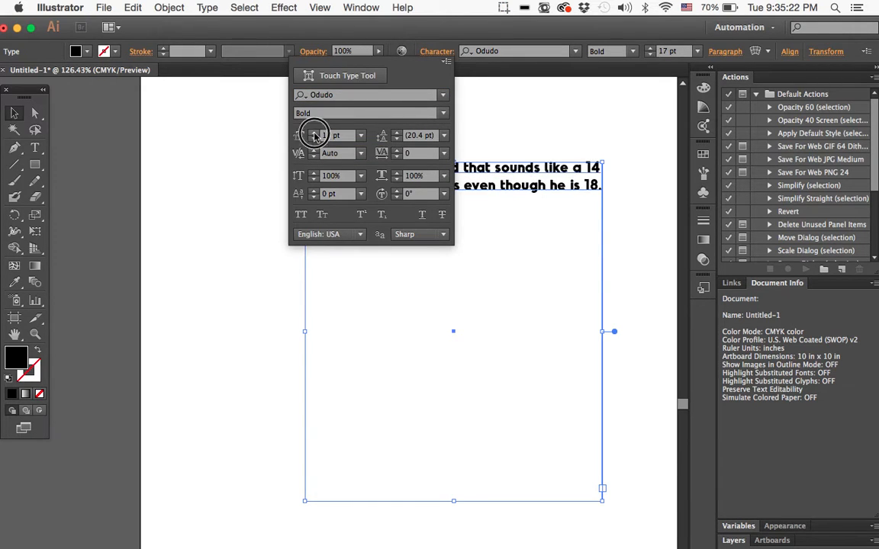
left_click(313, 133)
left_click(314, 139)
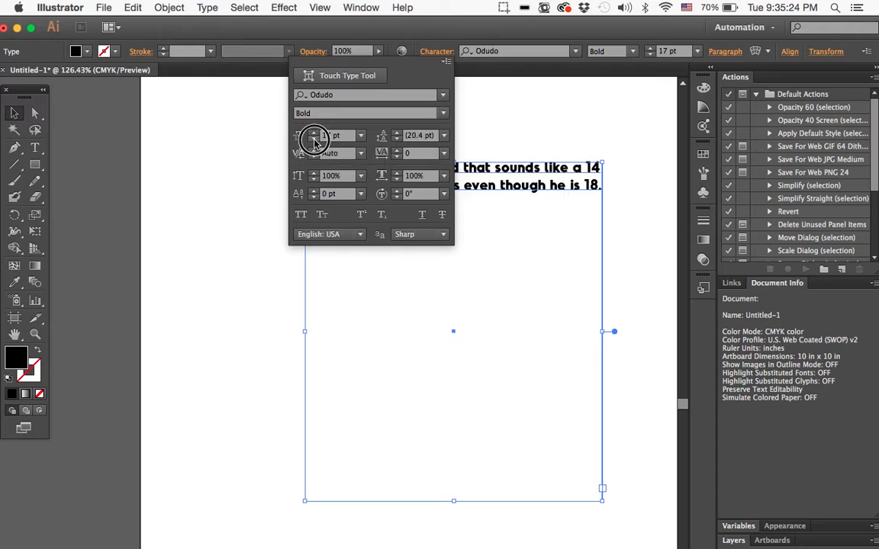
left_click(314, 139)
left_click(314, 138)
left_click(313, 139)
left_click(313, 139)
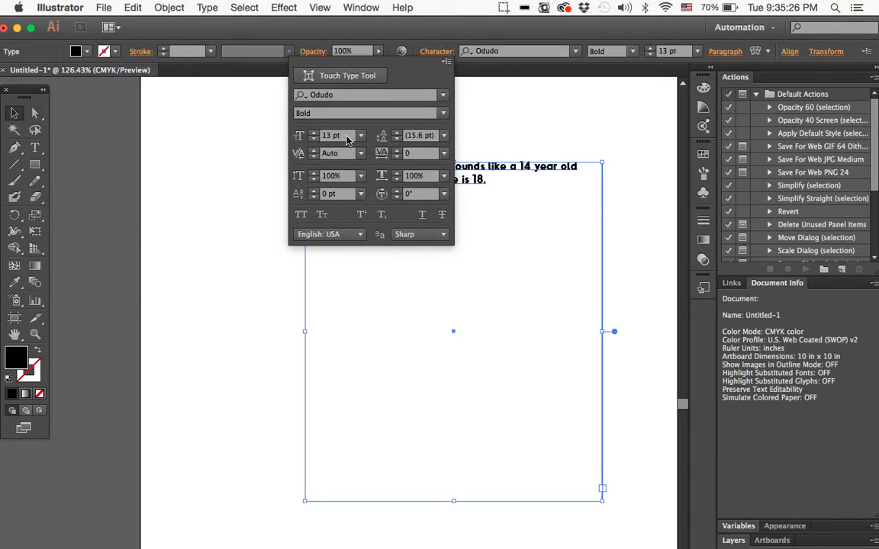
left_click(363, 136)
left_click(364, 138)
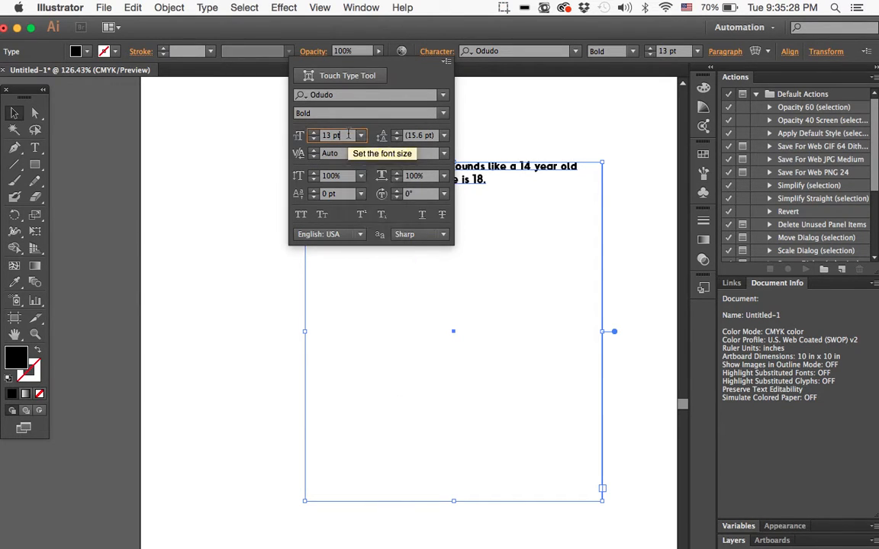
- Raise the paragraph's leading to 25 pt and bring it back down to 16 pt
left_click(396, 135)
left_click(395, 135)
left_click(395, 135)
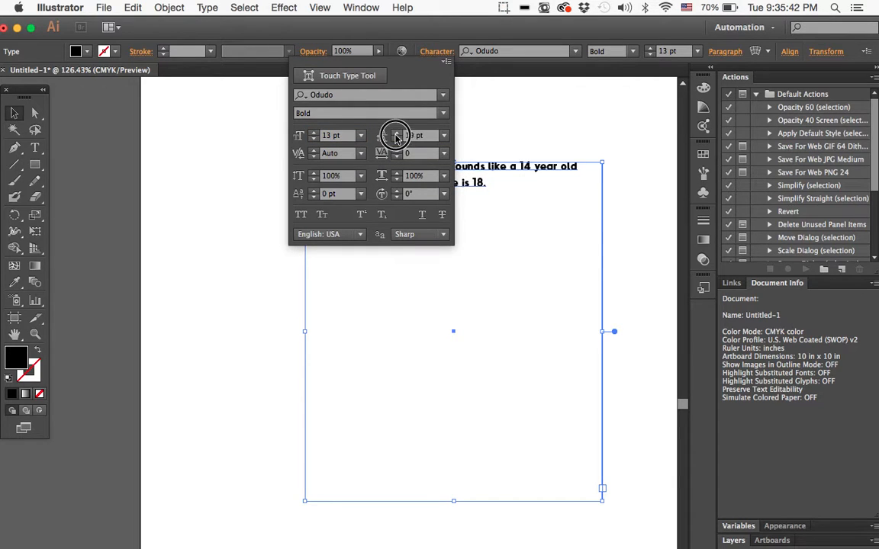
left_click(395, 135)
left_click(395, 135)
left_click(395, 135)
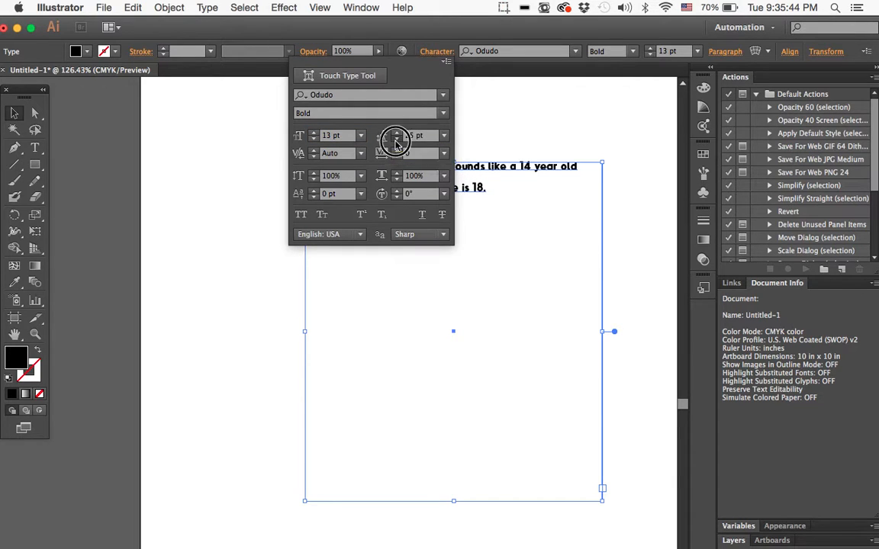
left_click(395, 142)
left_click(395, 142)
left_click(396, 142)
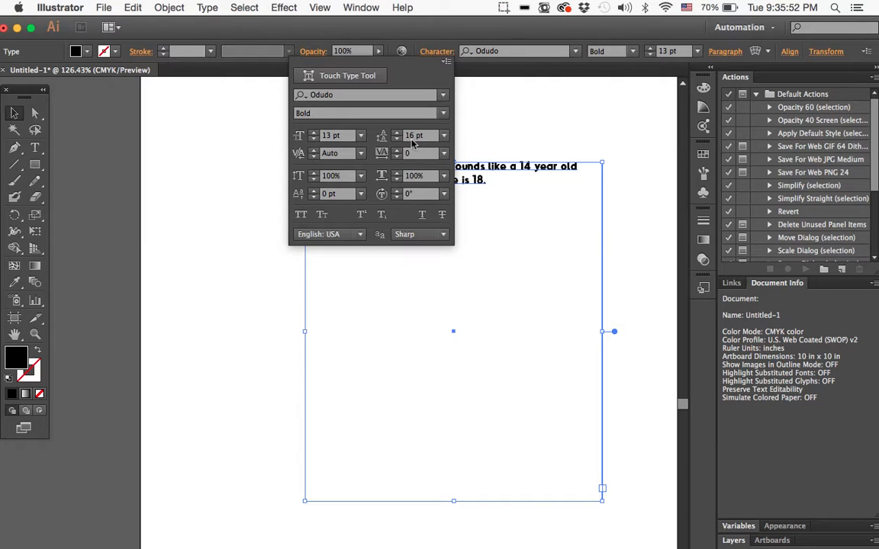
- Reduce the paragraph's leading to 7 pt so that its two lines overlap
left_click(397, 141)
left_click(397, 141)
left_click(398, 141)
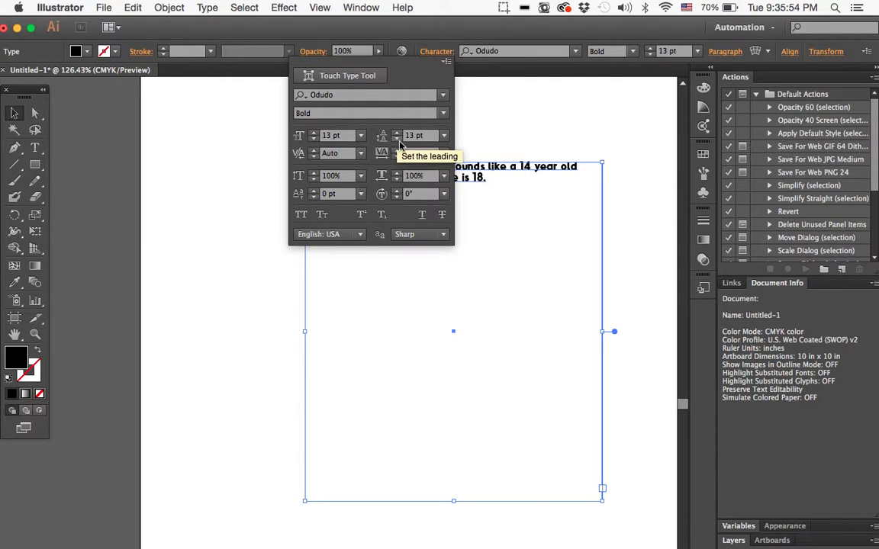
left_click(397, 139)
left_click(398, 139)
left_click(397, 139)
left_click(398, 140)
left_click(397, 139)
left_click(397, 138)
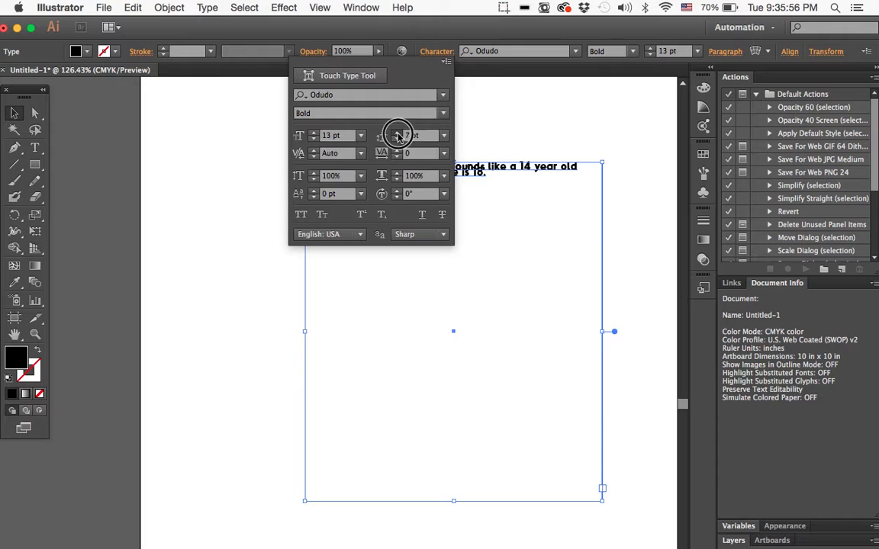
- Widen the gap between the paragraph's lines and settle the leading at 16 pt
left_click(397, 134)
left_click(398, 134)
left_click(397, 135)
left_click(398, 134)
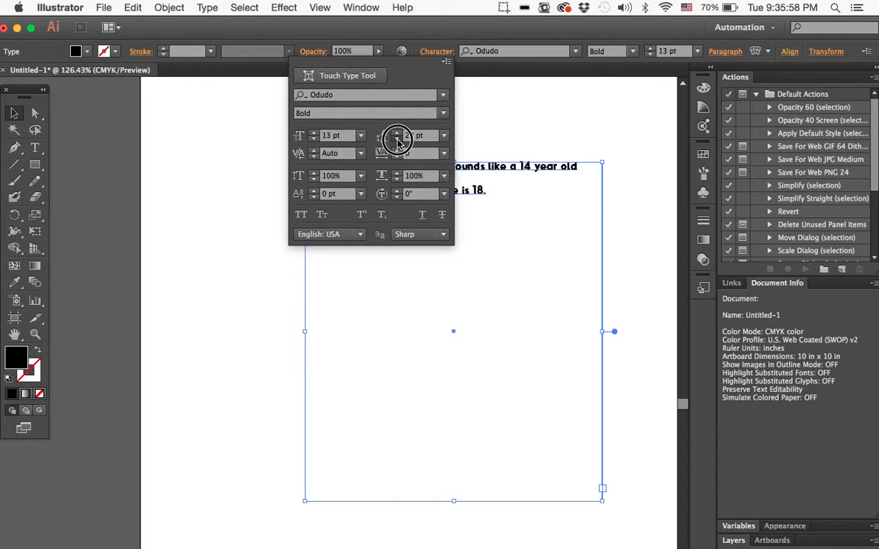
left_click(397, 141)
left_click(397, 141)
left_click(397, 141)
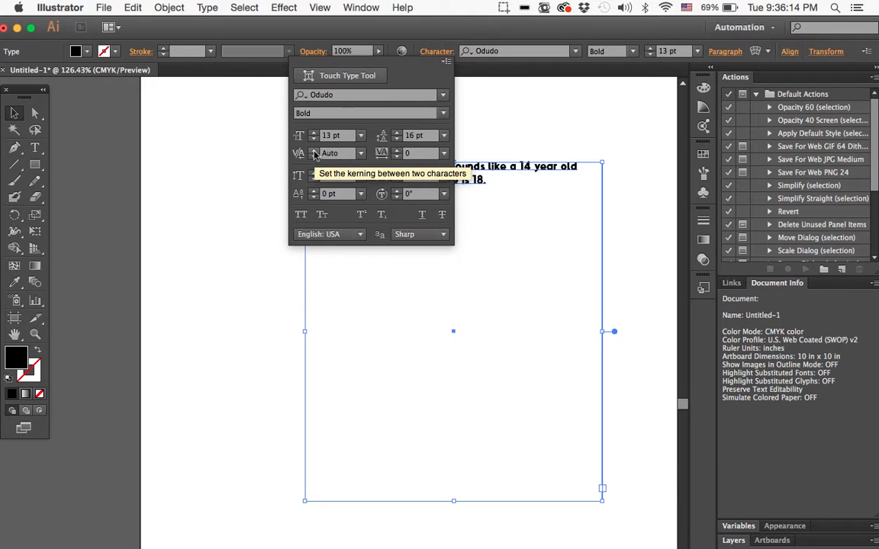
- Look through the kerning choices and try to increase the kerning across the entire text area
left_click(359, 154)
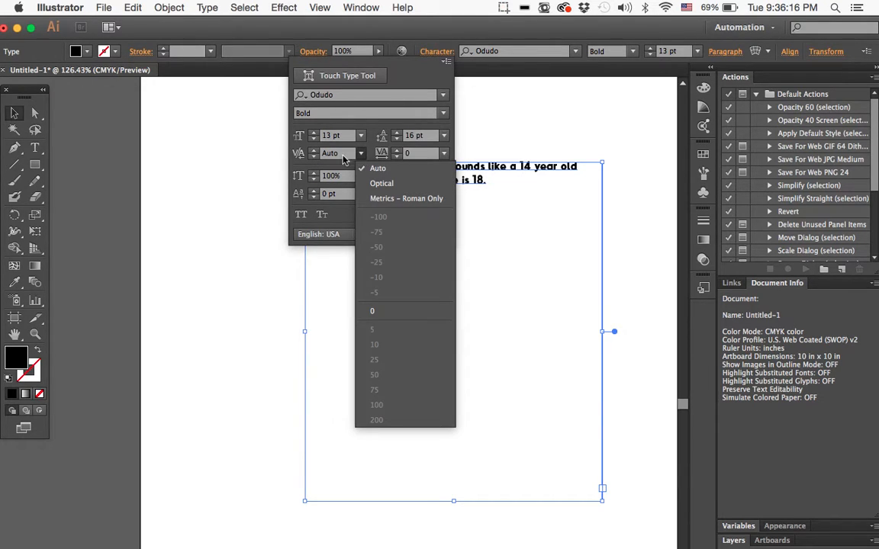
left_click(342, 154)
left_click(314, 151)
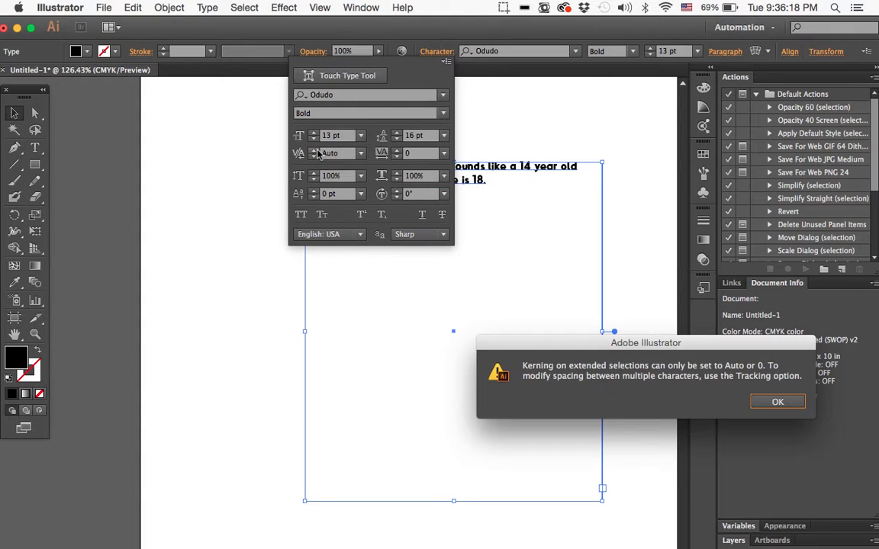
key("Return")
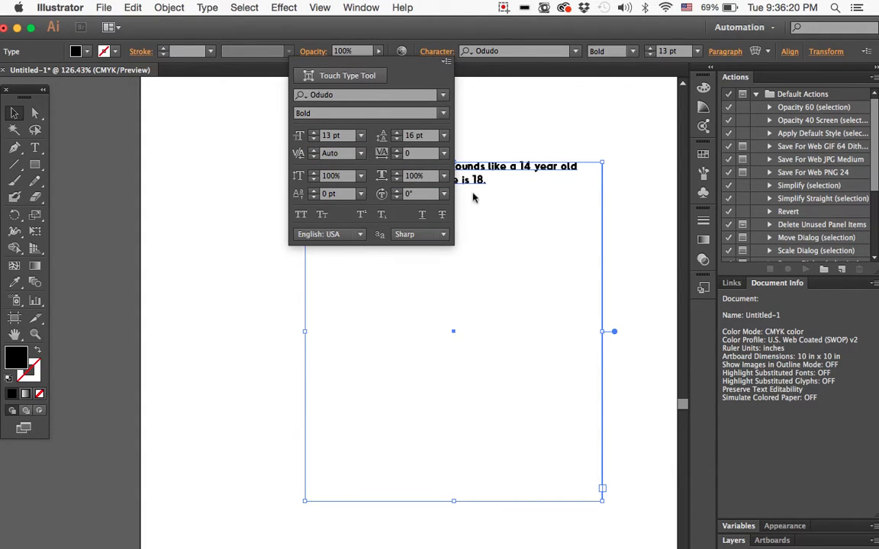
- Apply Optical kerning to the paragraph and try to increase its kerning value
left_click(361, 154)
left_click(381, 183)
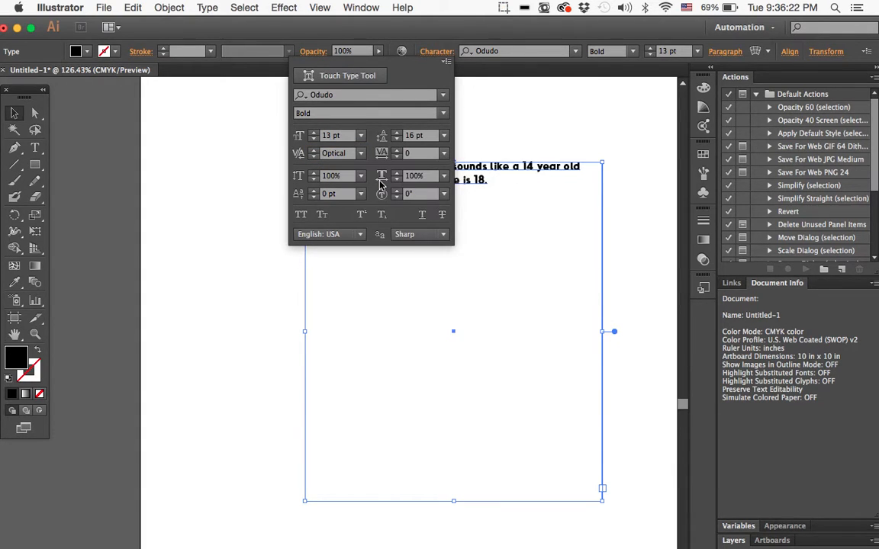
left_click(314, 153)
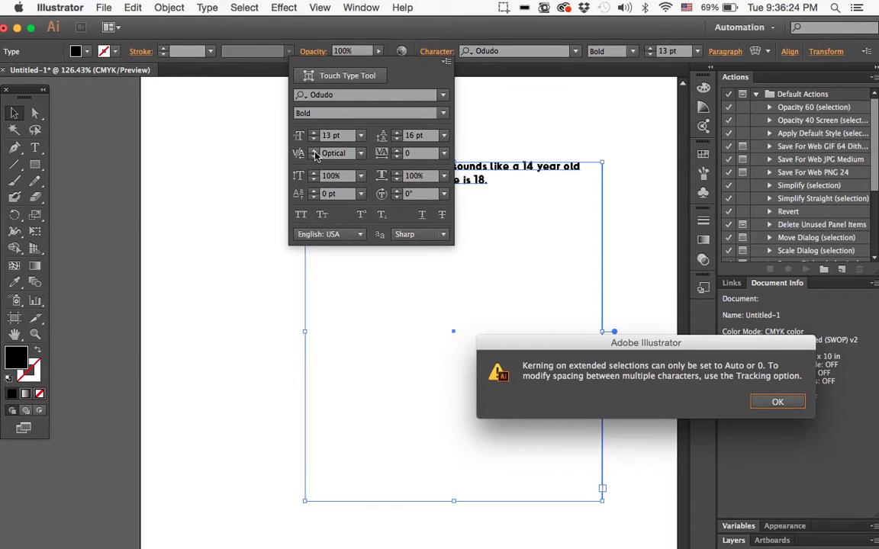
key("Return")
- Compare Metrics - Roman Only and Optical kerning on the paragraph, leaving it on Metrics - Roman Only
left_click(360, 154)
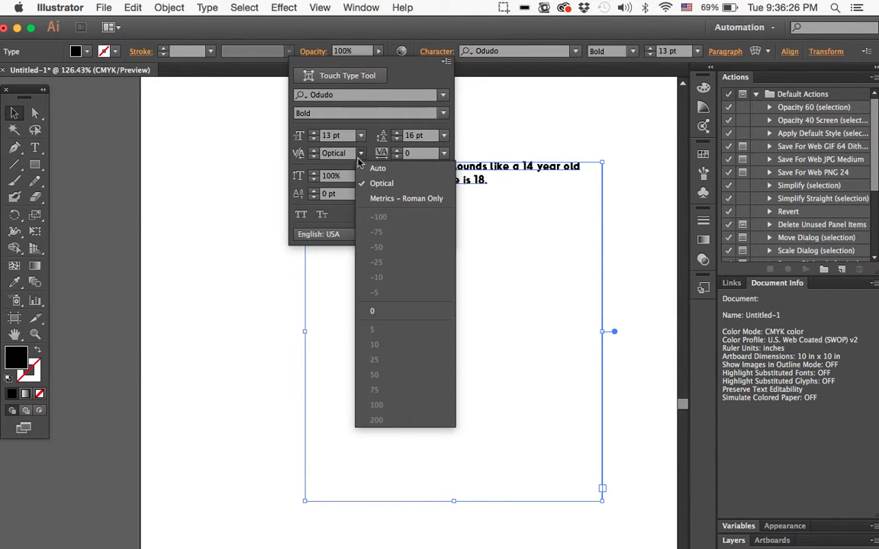
left_click(376, 197)
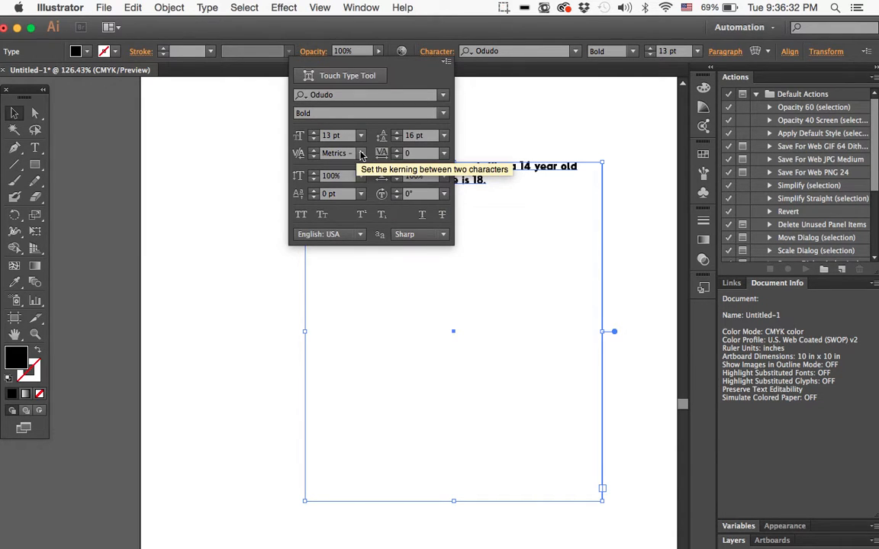
left_click(362, 155)
left_click(388, 181)
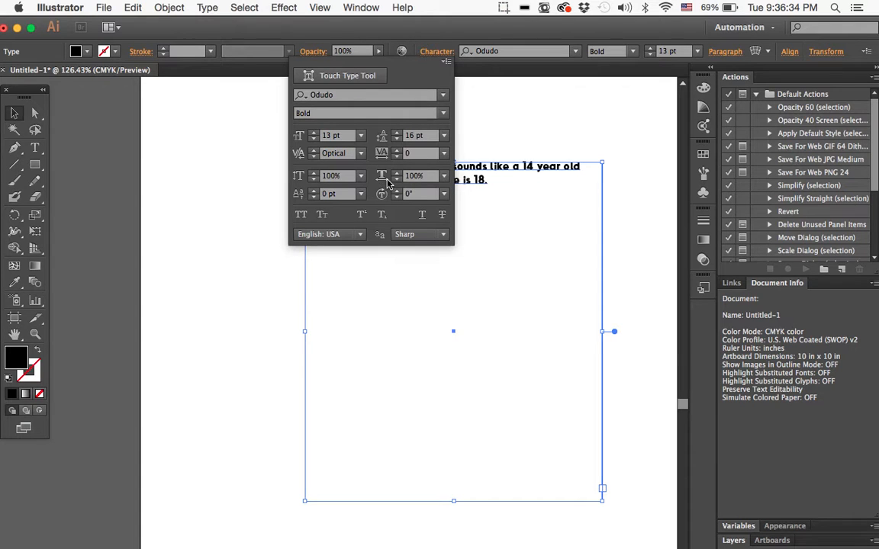
left_click(361, 153)
left_click(374, 197)
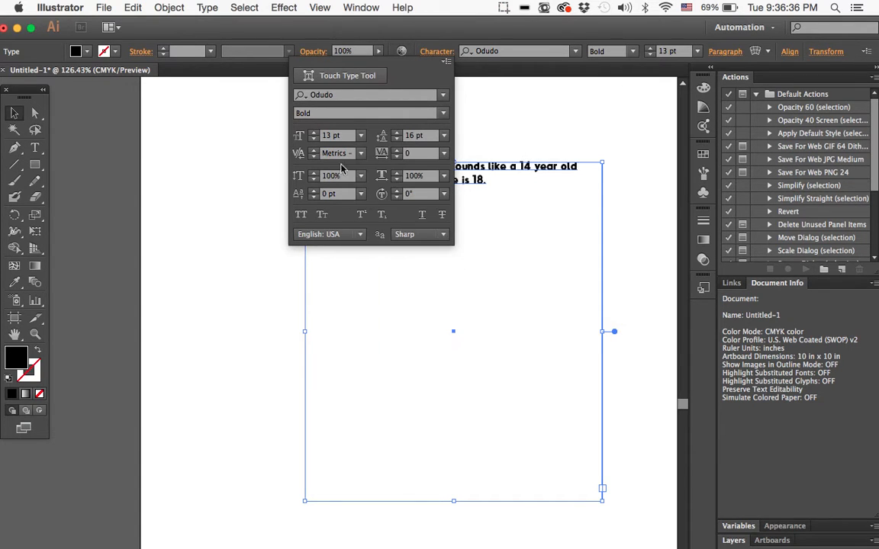
- Try again to increase the kerning of the whole text area from the Metrics - Roman Only setting
left_click(316, 155)
key("Return")
left_click(363, 158)
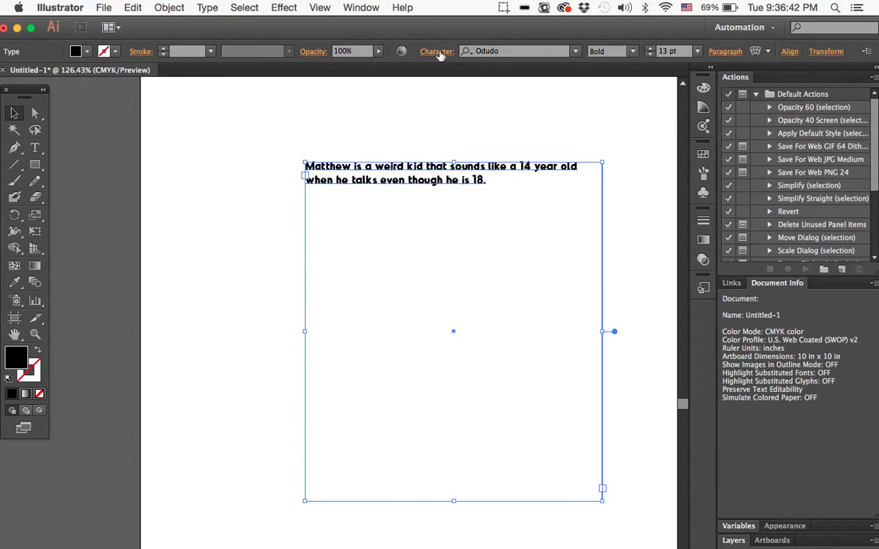
left_click(438, 53)
left_click(315, 155)
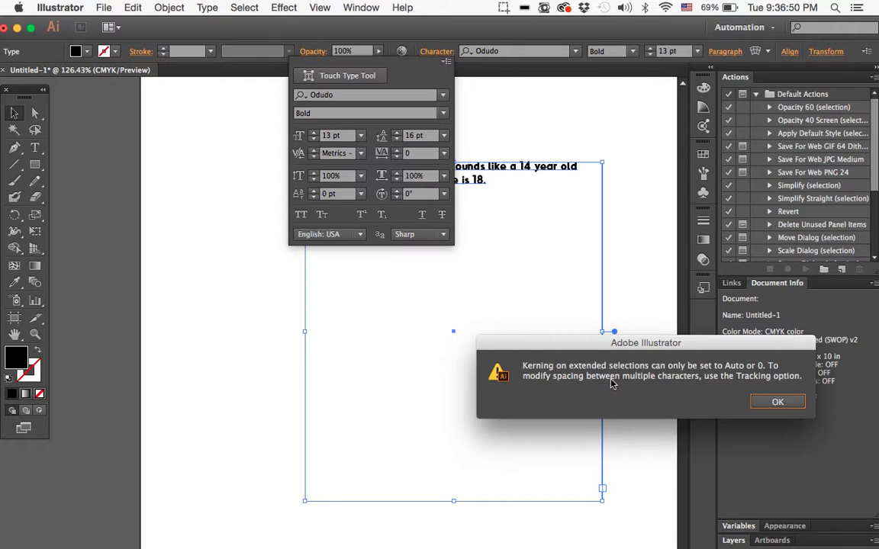
left_click(778, 401)
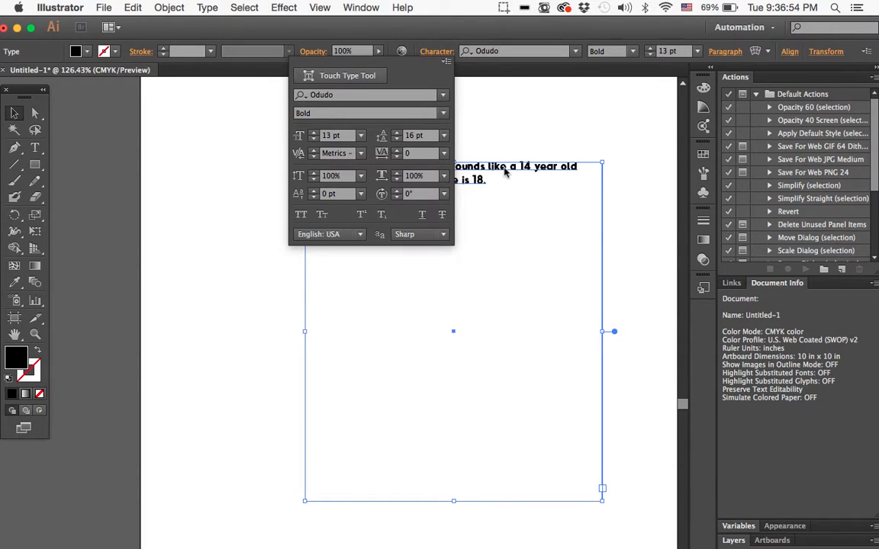
left_click(513, 200)
- Select the single letter "h" in the word "though" with the Type tool
left_click(35, 147)
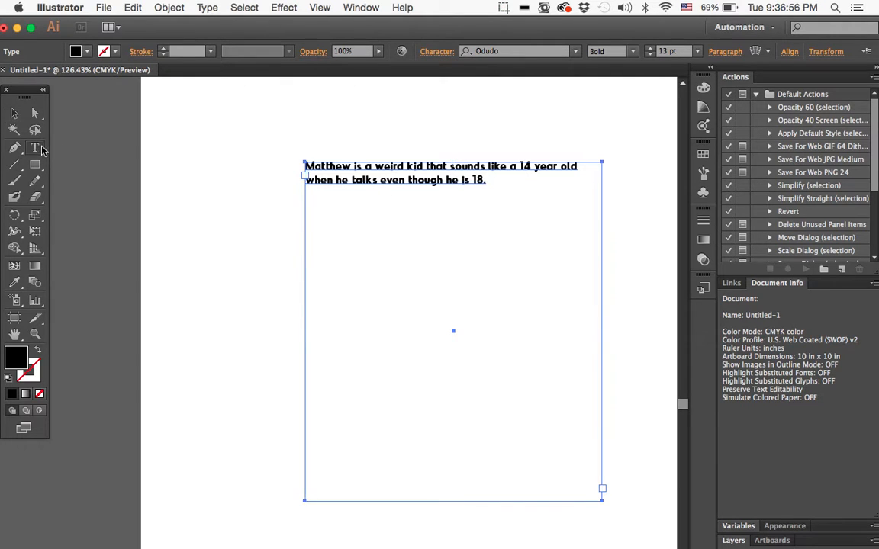
left_click_drag(443, 183, 411, 191)
left_click(418, 190)
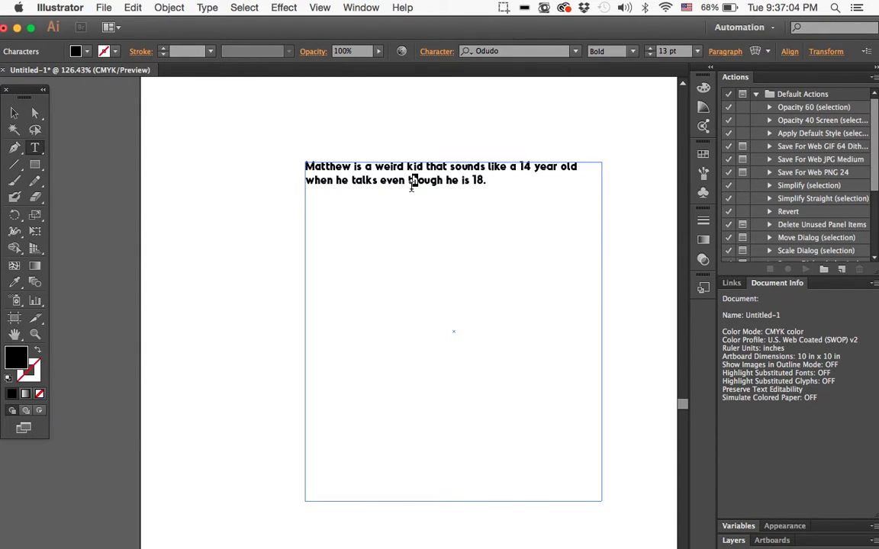
scroll(414, 184, "up", 5)
scroll(418, 123, "up", 2)
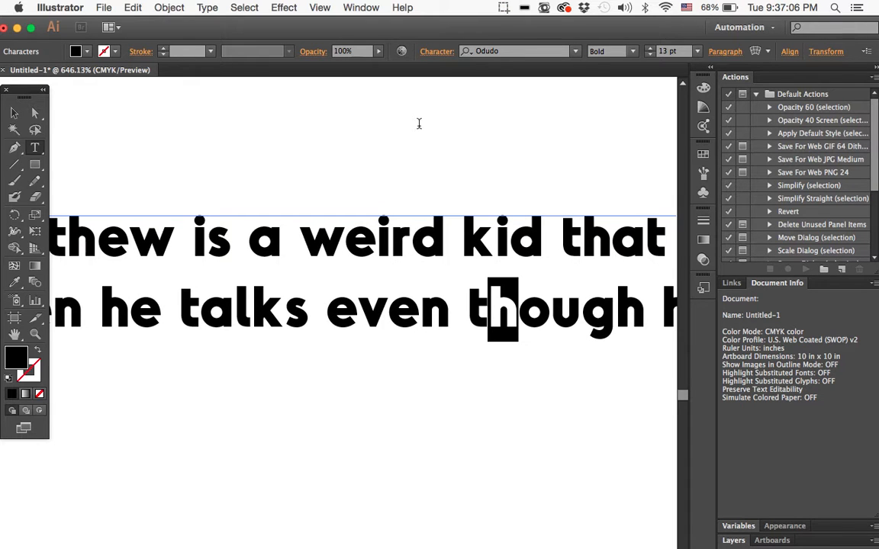
left_click(575, 51)
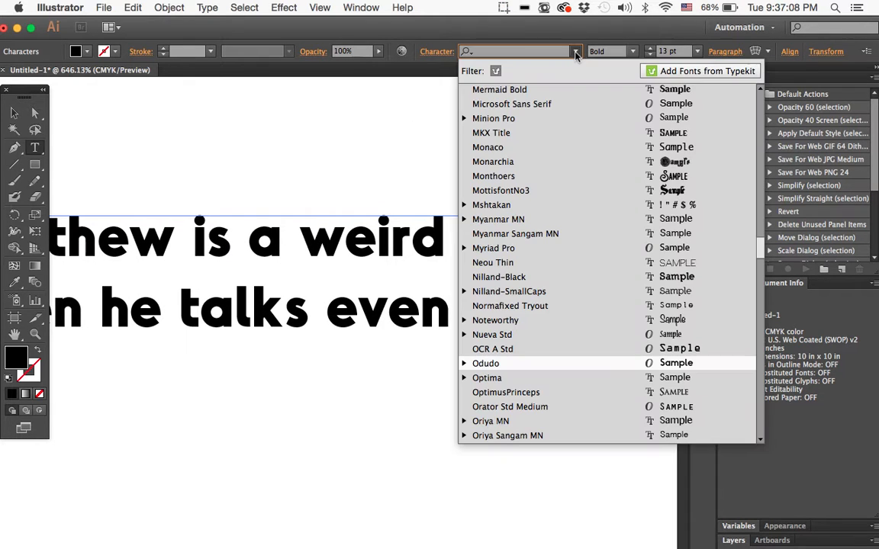
left_click(408, 102)
left_click(438, 52)
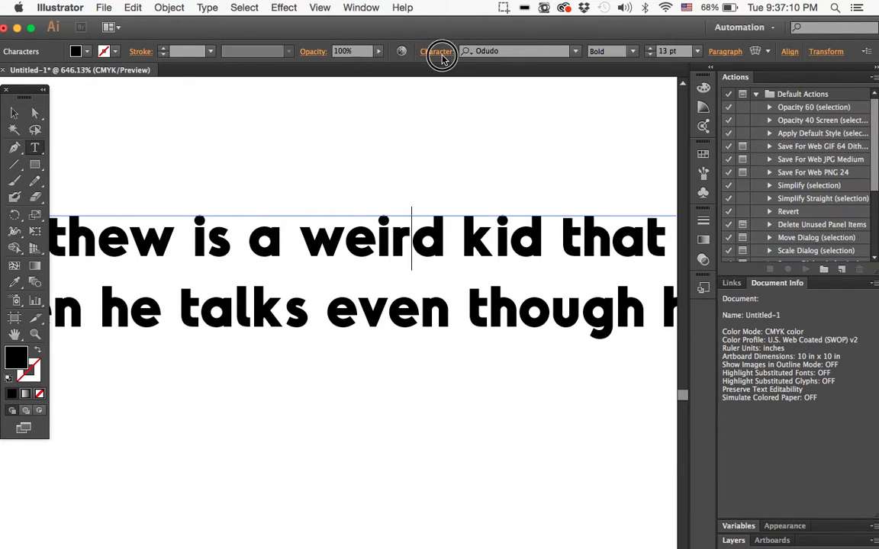
- Reselect the "h" in "though", try to increase its kerning and choose Metrics - Roman Only for it
left_click(489, 330)
left_click_drag(489, 329, 519, 328)
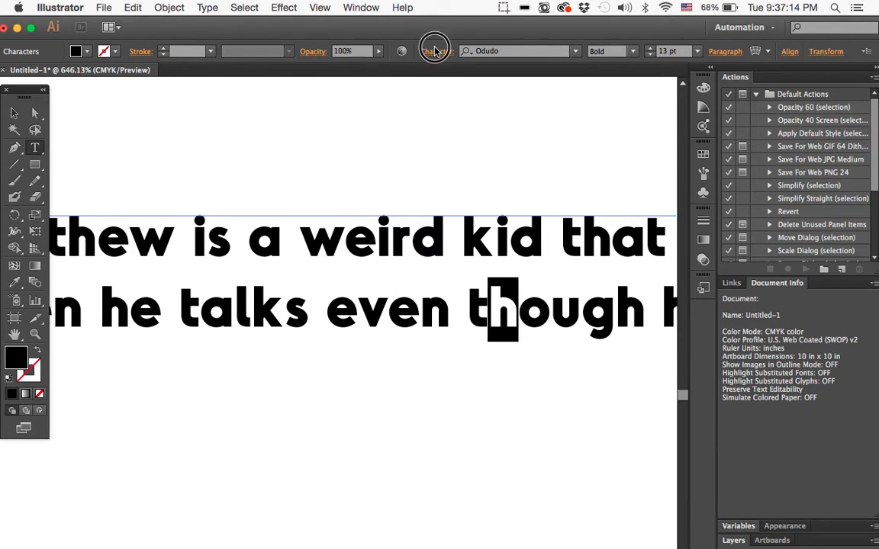
left_click(435, 52)
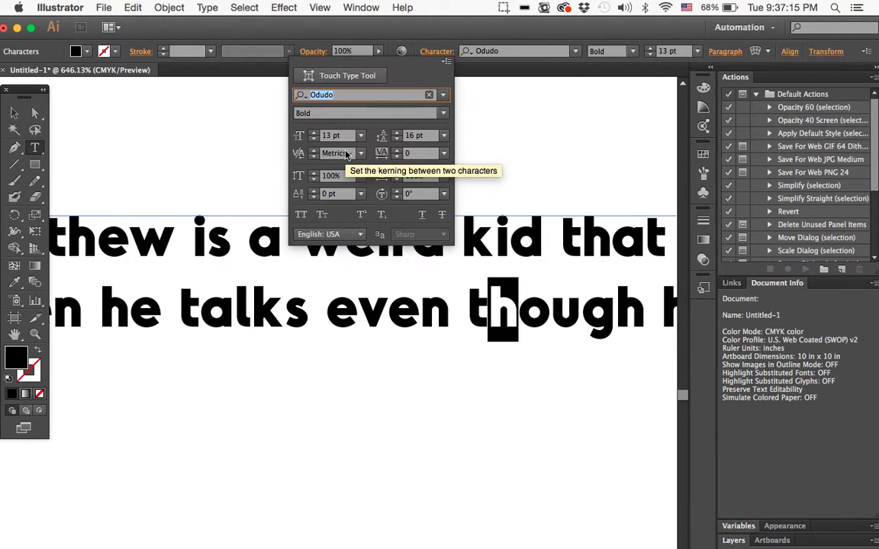
left_click(313, 151)
key("Return")
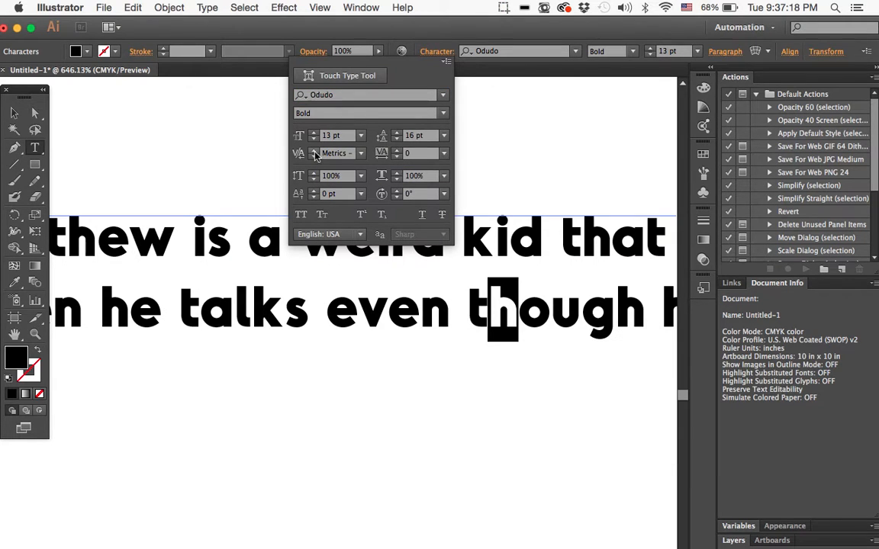
left_click(360, 153)
left_click(389, 199)
key("Escape")
- Select the letters "ho" in "though" and try to increase the kerning between them
left_click_drag(556, 311, 494, 312)
left_click(431, 51)
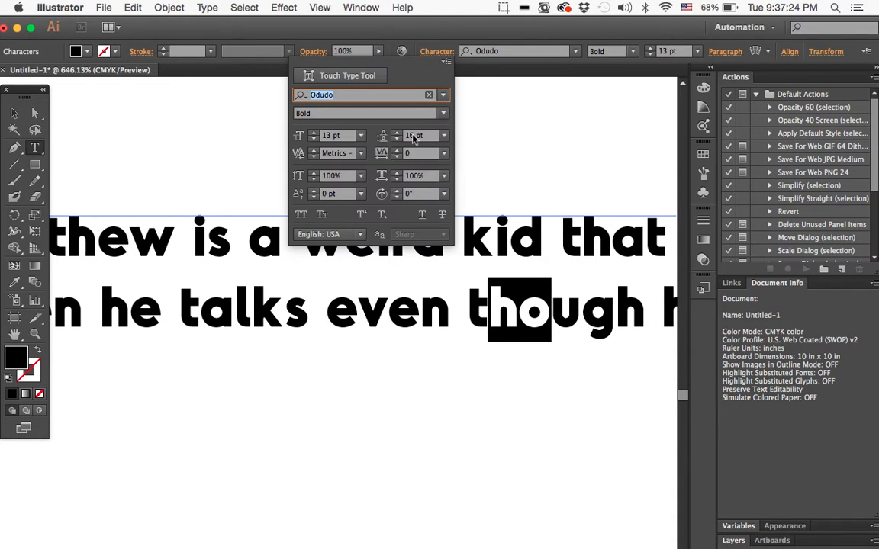
left_click(314, 155)
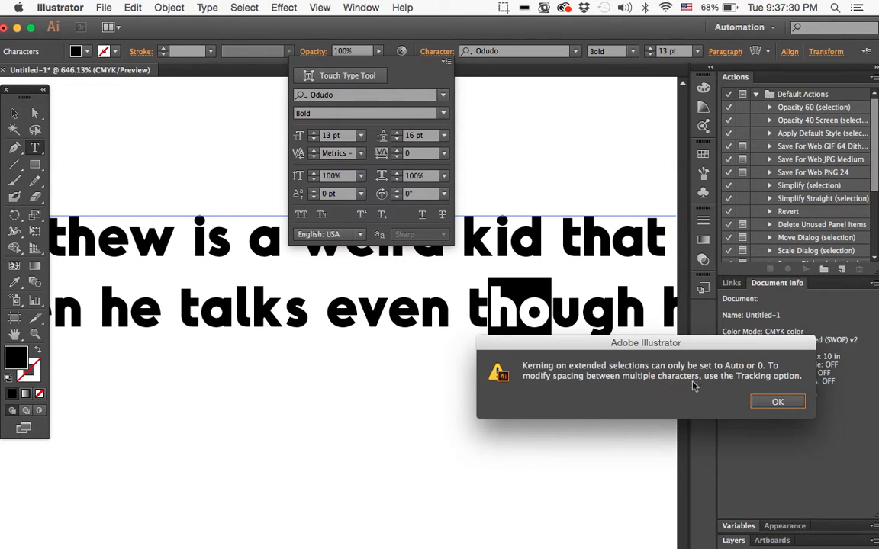
key("Return")
- Select only the "t" in "though", try to increase its kerning and deselect the letter
left_click(616, 349)
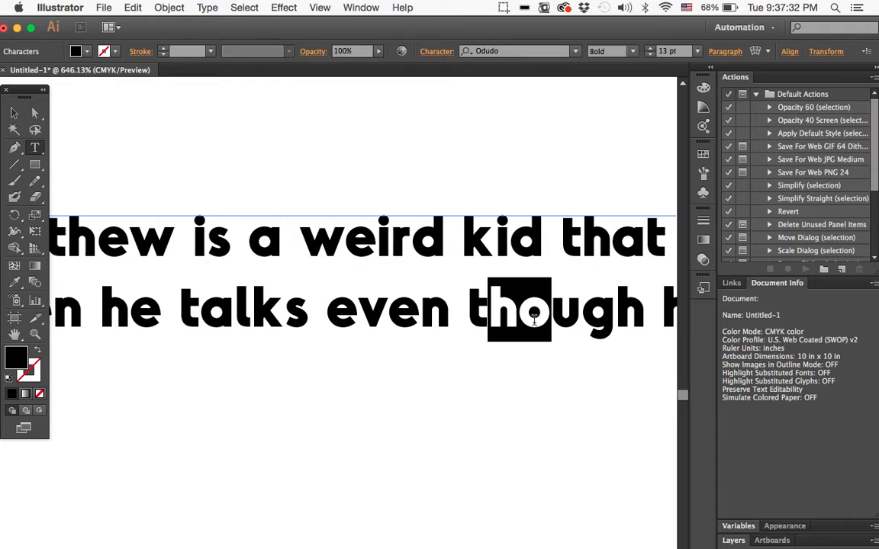
left_click(516, 309)
left_click_drag(488, 309, 467, 309)
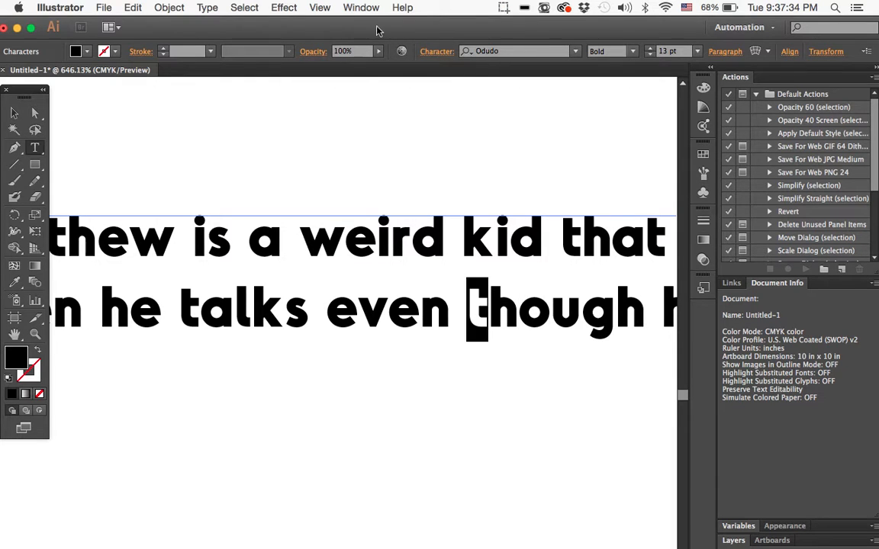
left_click(436, 51)
left_click(312, 155)
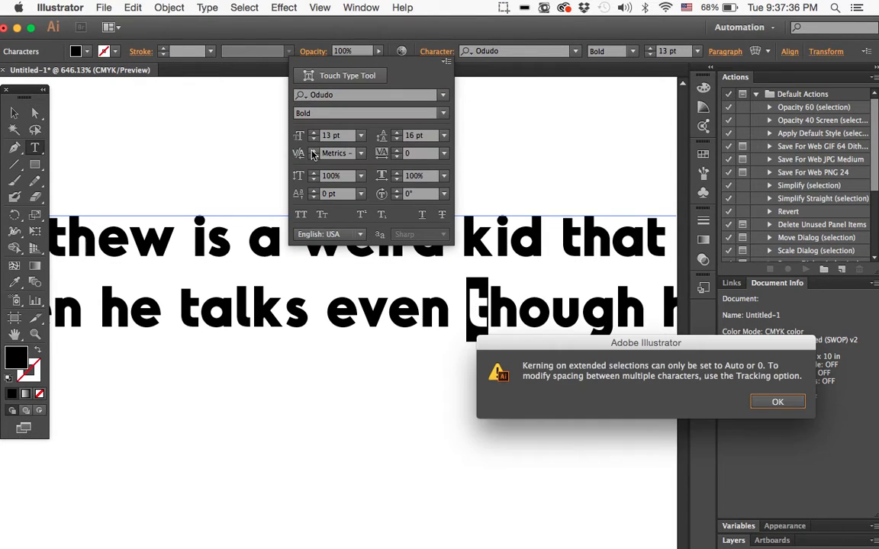
key("Return")
left_click(516, 305)
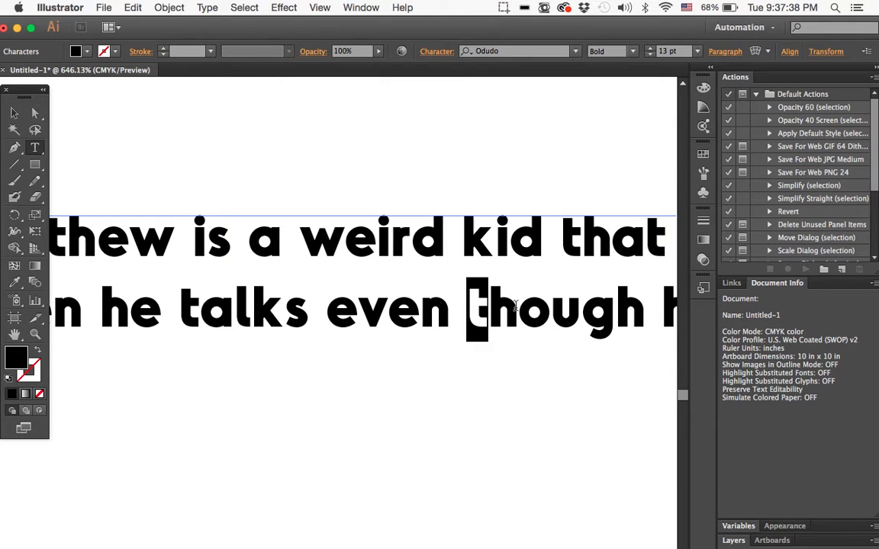
left_click(465, 290)
- Select the whole text area with the Selection tool and open its character formatting options
left_click(17, 114)
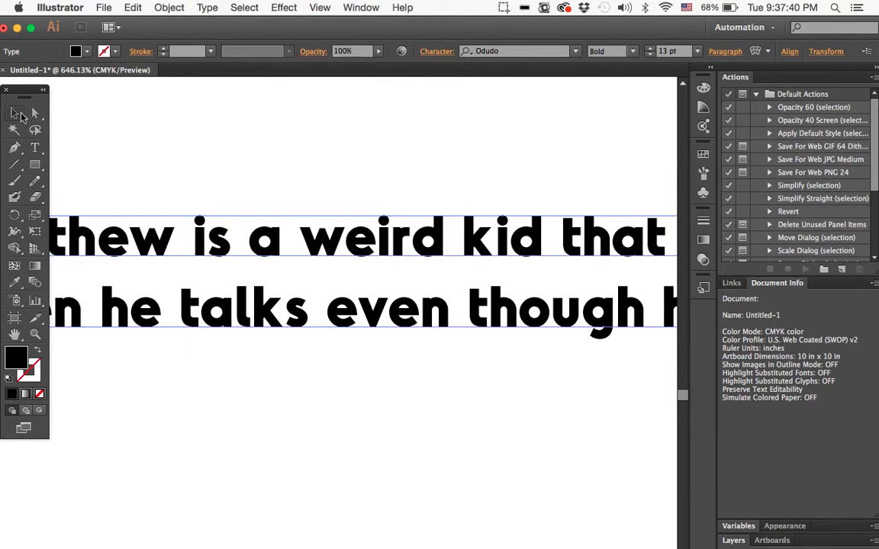
scroll(263, 231, "down", 5)
scroll(263, 231, "down", 3)
scroll(263, 231, "right", 1)
scroll(264, 231, "down", 1)
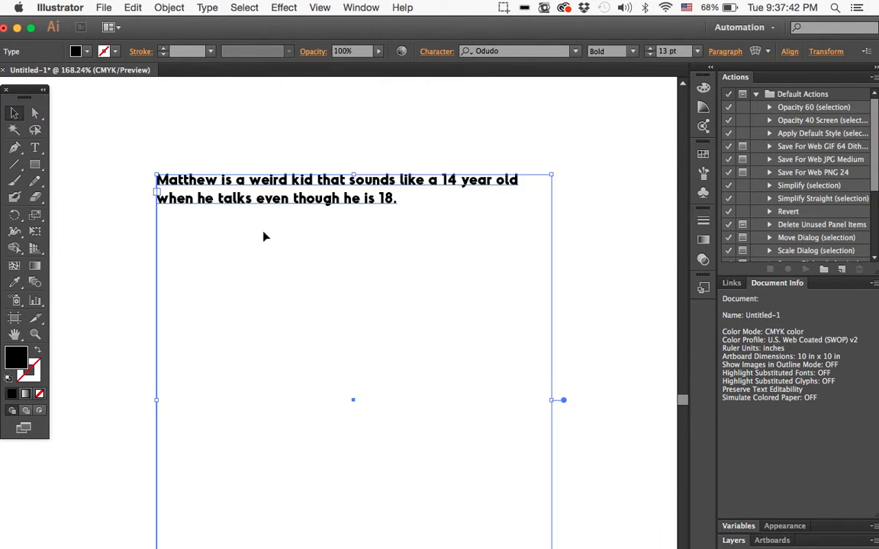
scroll(263, 231, "left", 2)
scroll(263, 231, "down", 2)
scroll(263, 231, "down", 2)
scroll(263, 231, "down", 1)
scroll(263, 231, "up", 2)
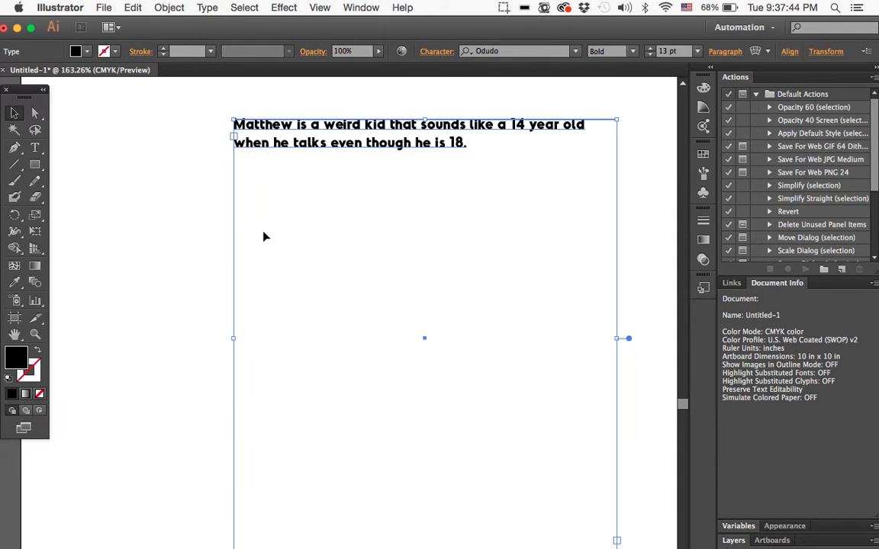
scroll(264, 231, "down", 1)
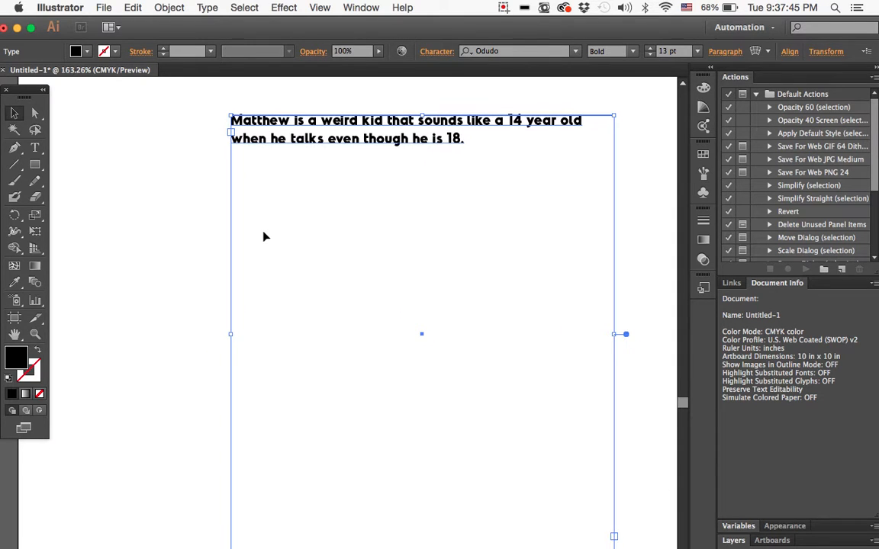
left_click(439, 52)
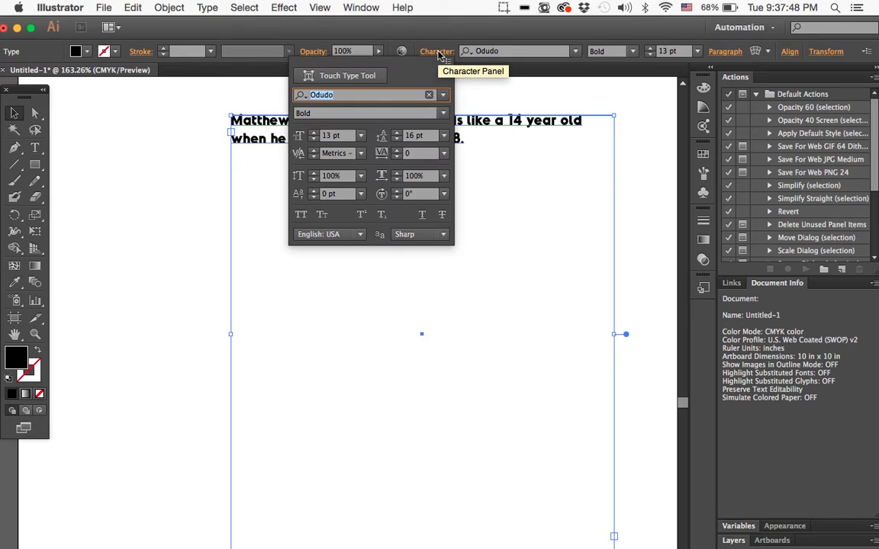
- Increase the tracking of the entire paragraph to 10
left_click(397, 151)
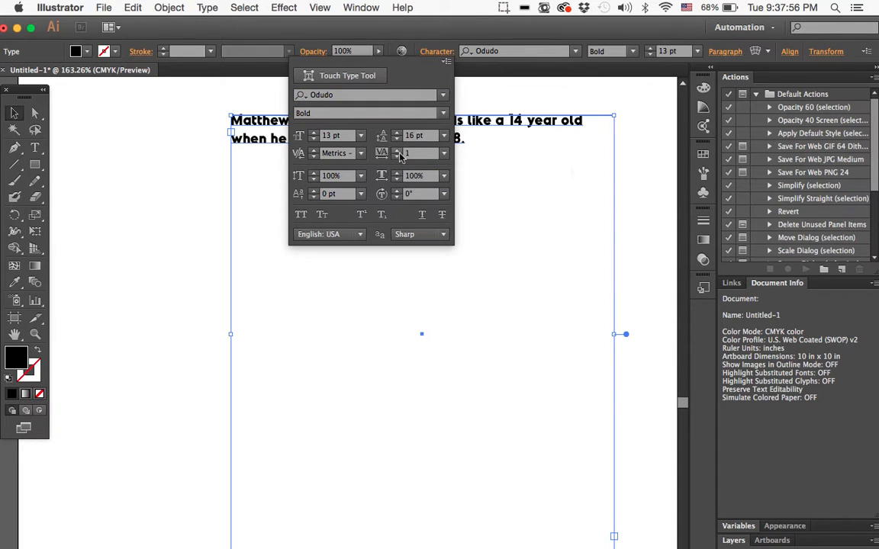
left_click(397, 151)
left_click(397, 151)
left_click(397, 151)
left_click(397, 151)
left_click(398, 151)
left_click(397, 151)
left_click(397, 151)
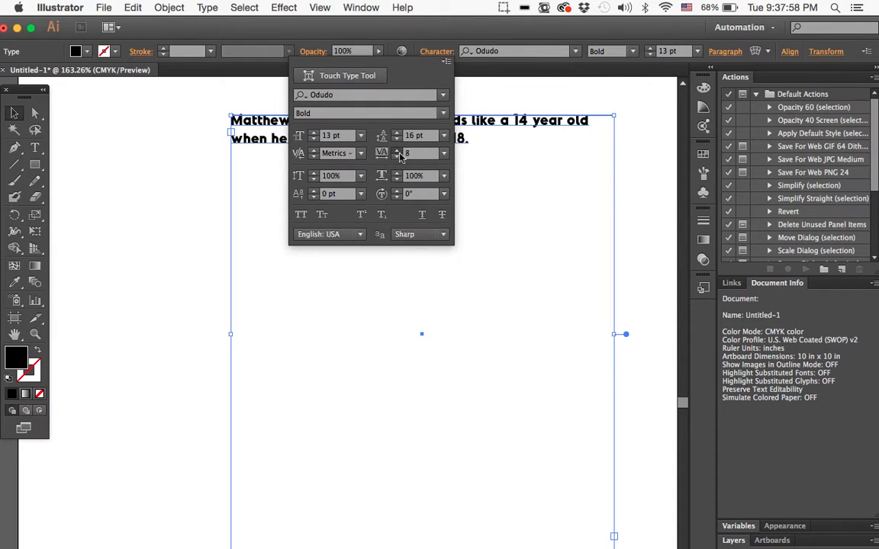
left_click(398, 151)
left_click(397, 151)
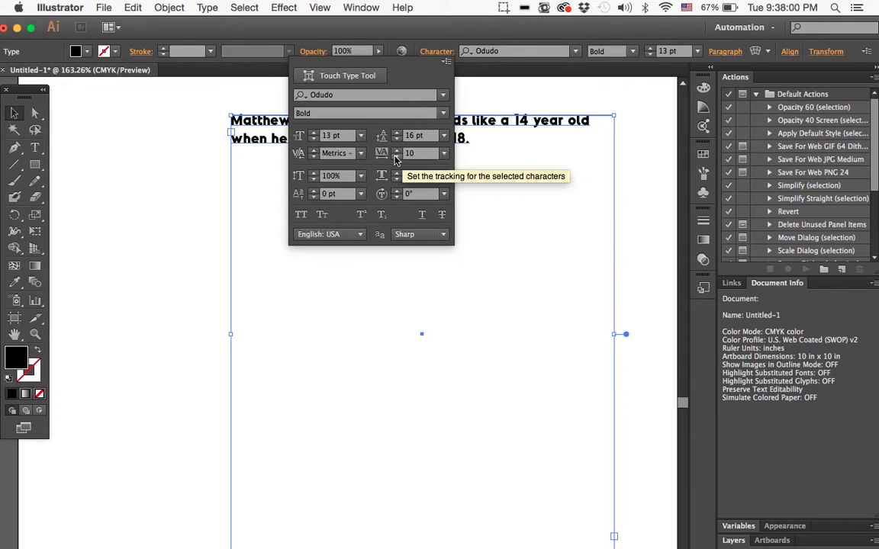
- Lower the paragraph's tracking step by step to -1
left_click(396, 157)
left_click(395, 157)
left_click(396, 157)
left_click(396, 157)
left_click(396, 157)
left_click(396, 157)
left_click(395, 158)
left_click(396, 157)
left_click(396, 157)
left_click(396, 157)
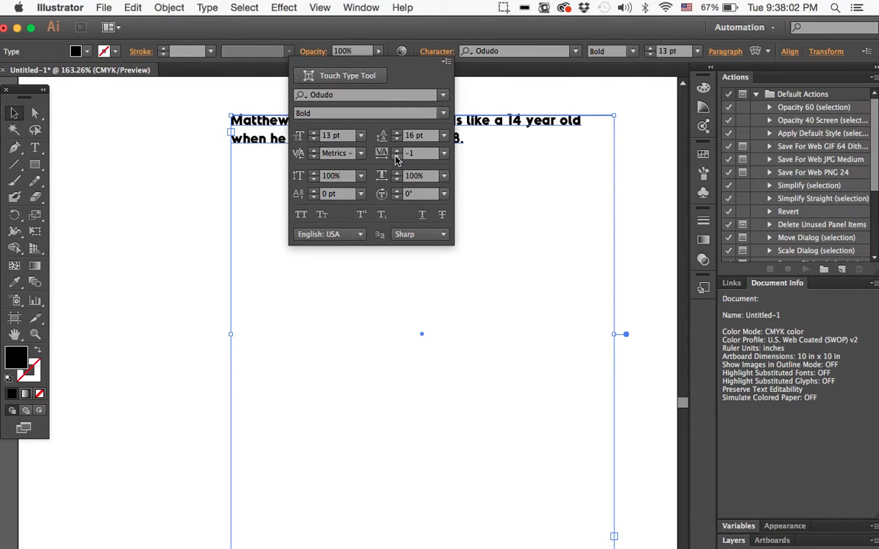
- Return the paragraph's tracking to 0 and tighten it to -34
left_click(397, 150)
left_click(396, 150)
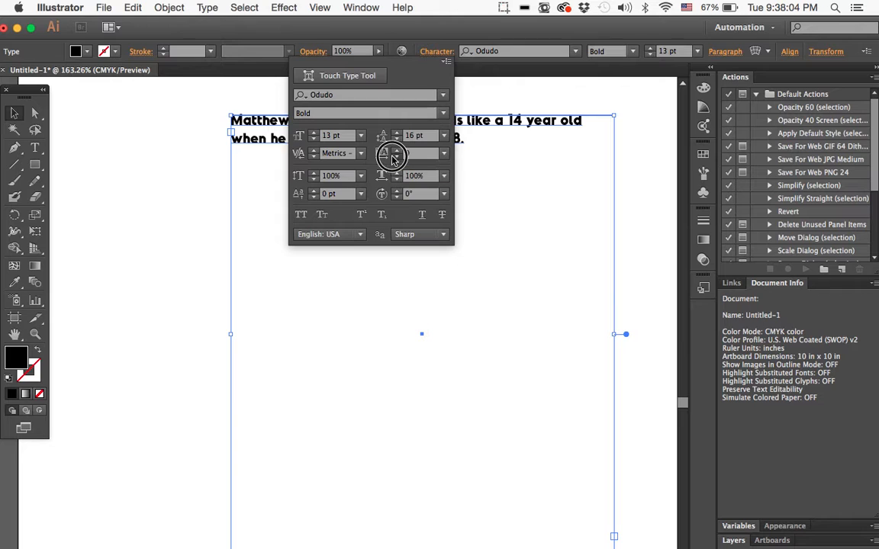
left_click(397, 151)
left_click(397, 150)
left_click(396, 150)
left_click(397, 150)
left_click(397, 150)
left_click(397, 150)
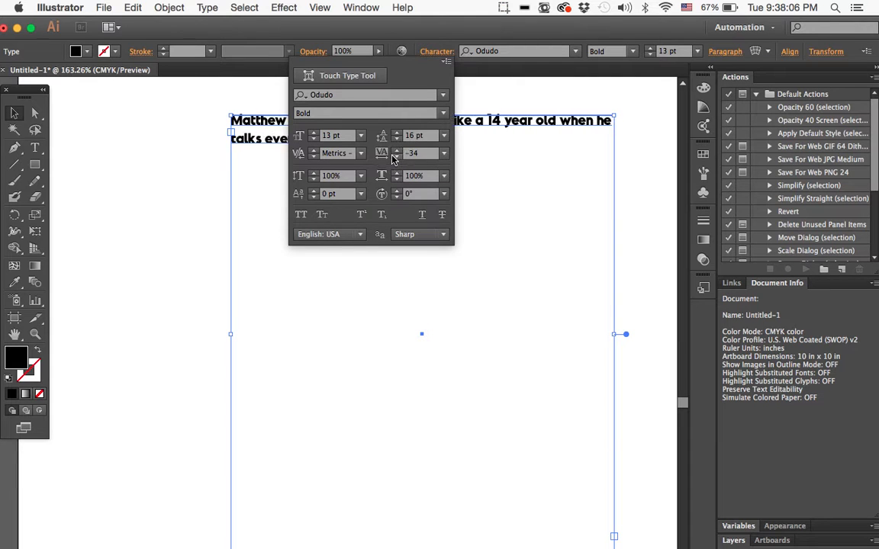
- Loosen the paragraph's tracking to 18 and bring it back down to 7
left_click(395, 153)
left_click(395, 153)
left_click(395, 152)
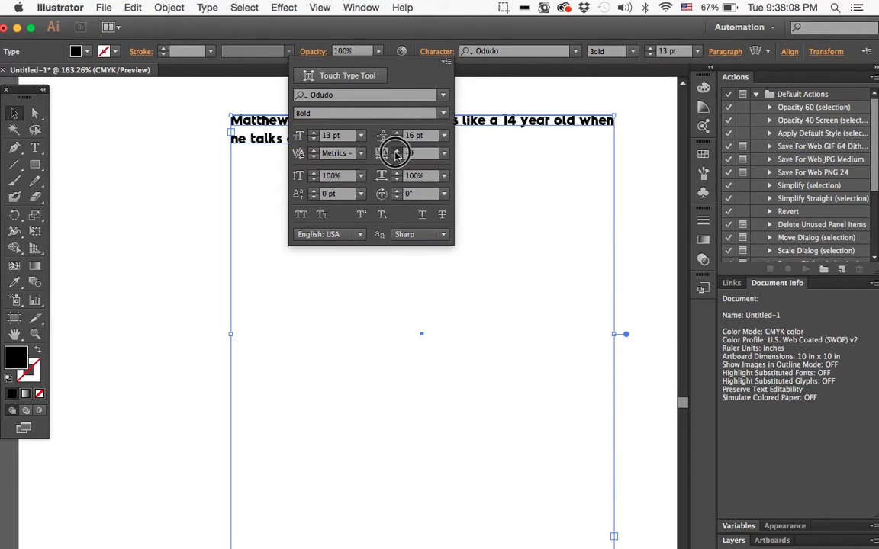
left_click(395, 153)
left_click(395, 153)
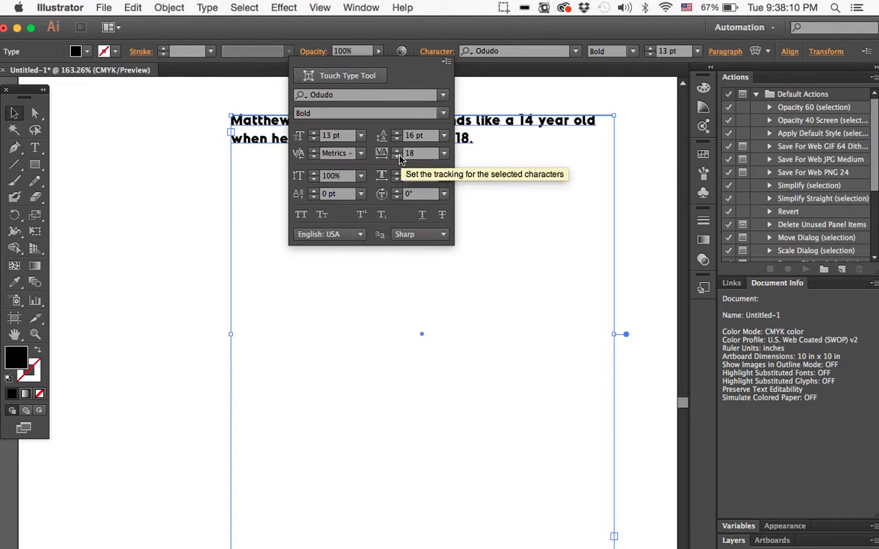
left_click(398, 158)
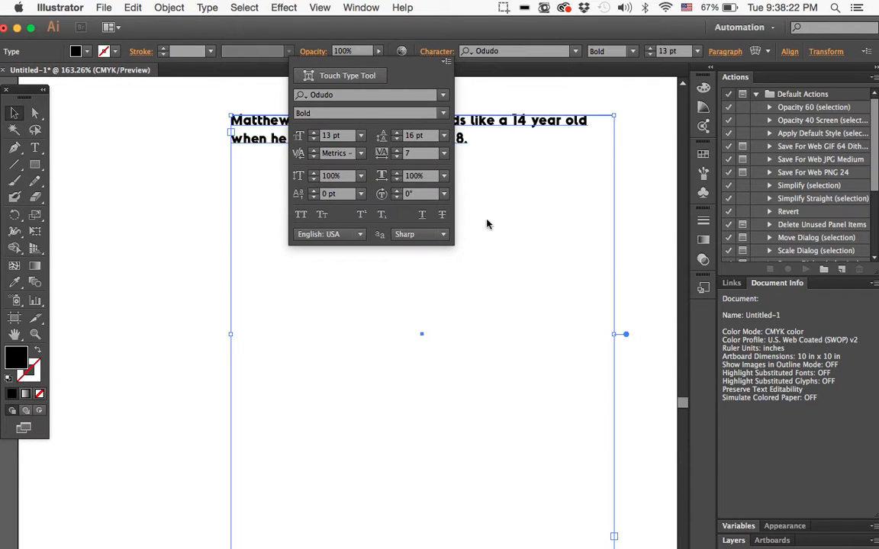
- Try squashing the paragraph's vertical scale to 69% and restore it to 100%
left_click(314, 179)
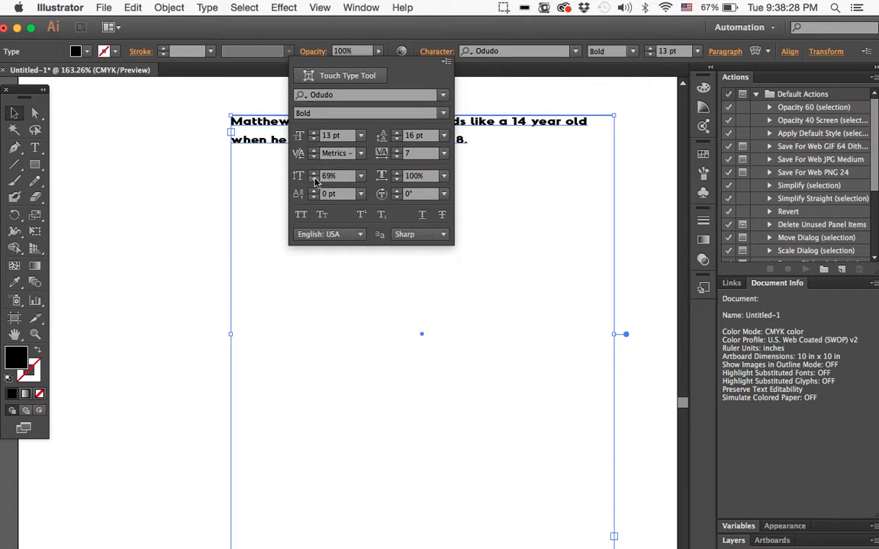
left_click(314, 174)
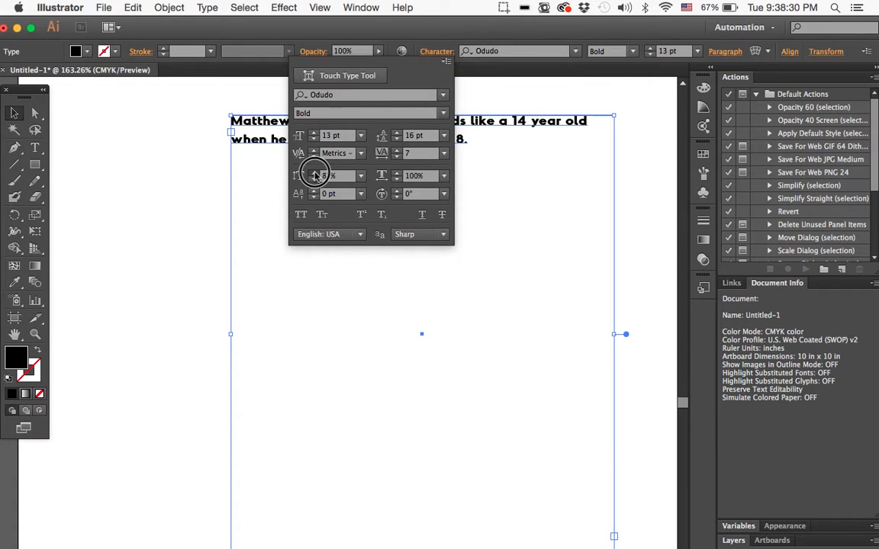
left_click(315, 174)
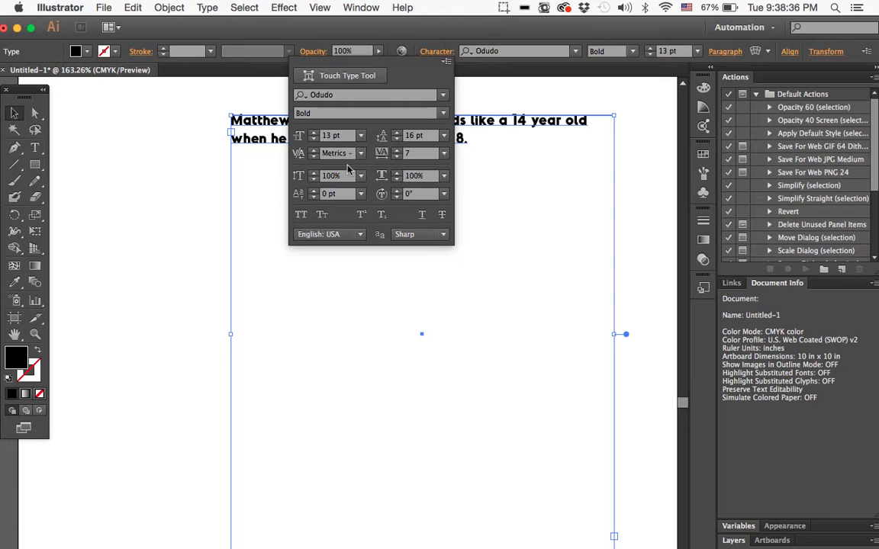
- Narrow the paragraph's horizontal scale slightly and stretch it out to 128%
left_click(397, 179)
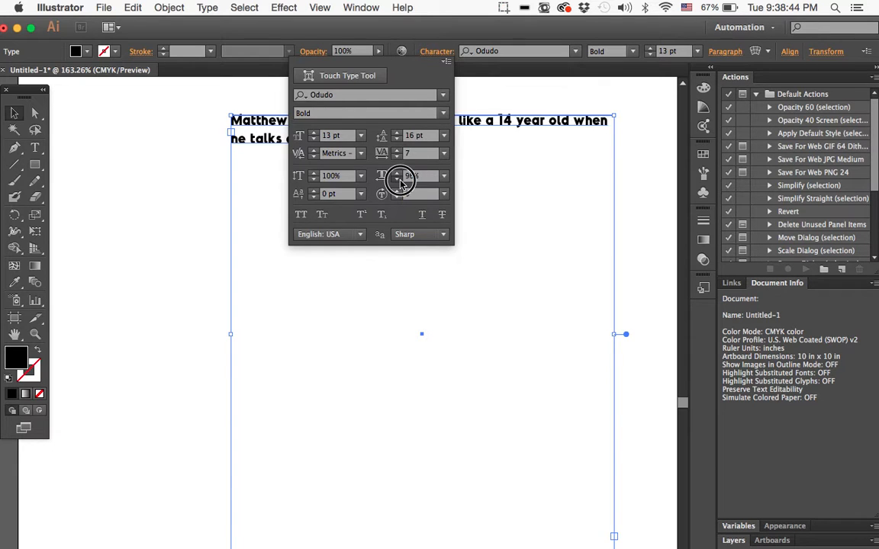
left_click(397, 174)
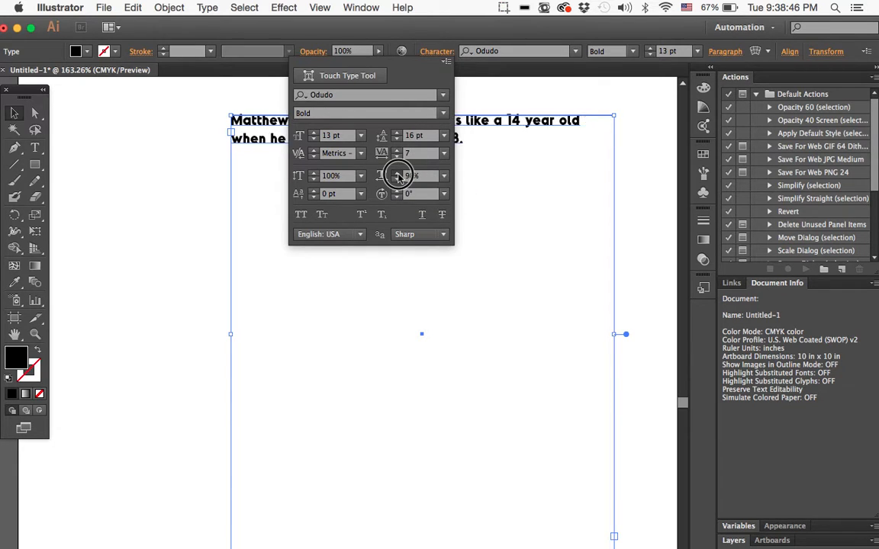
left_click(397, 174)
left_click(398, 174)
left_click(398, 174)
left_click(398, 174)
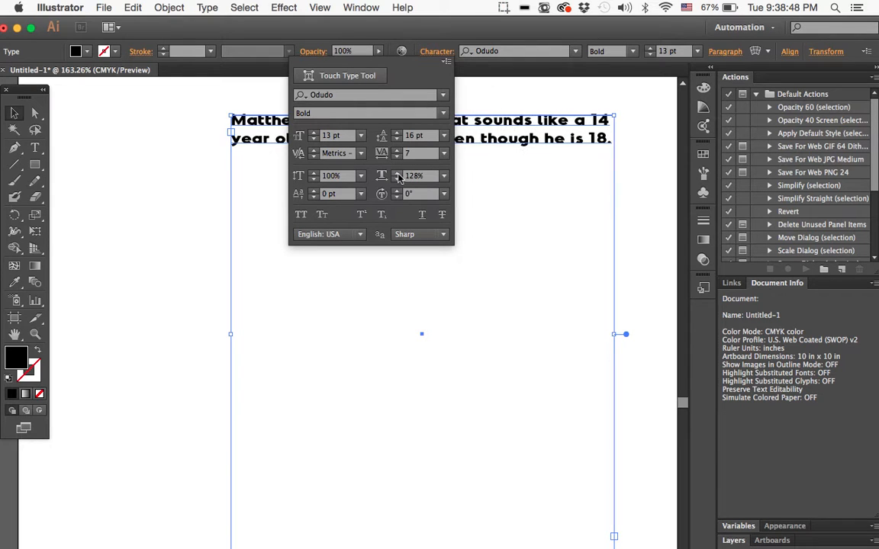
- Reduce the paragraph's horizontal scale to below 80% and bring it back up to 95%
left_click(398, 180)
left_click(399, 180)
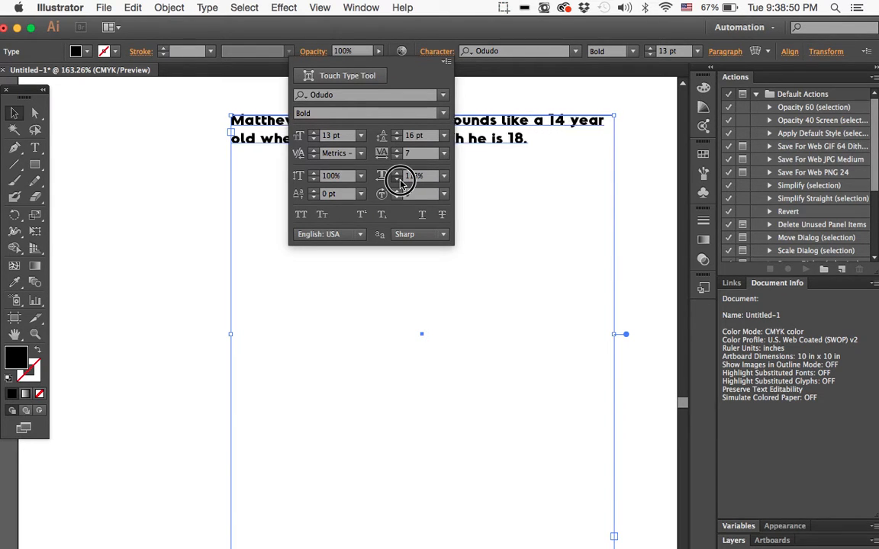
left_click(398, 180)
left_click(398, 180)
left_click(399, 180)
left_click(398, 180)
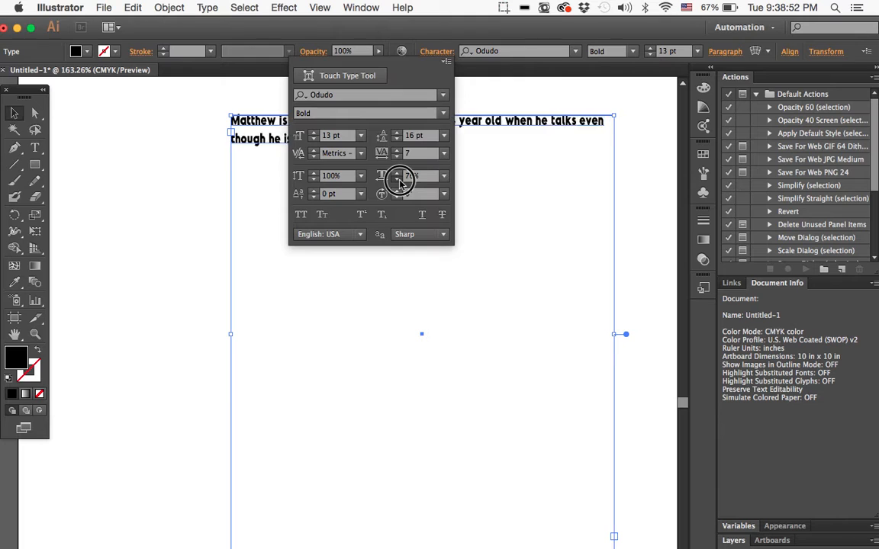
left_click(399, 180)
left_click(397, 173)
left_click(397, 174)
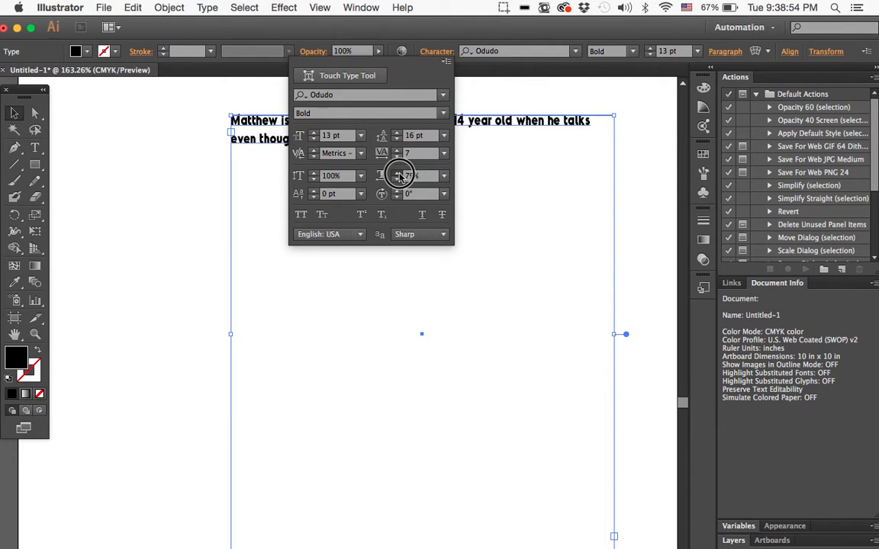
left_click(397, 173)
left_click(397, 174)
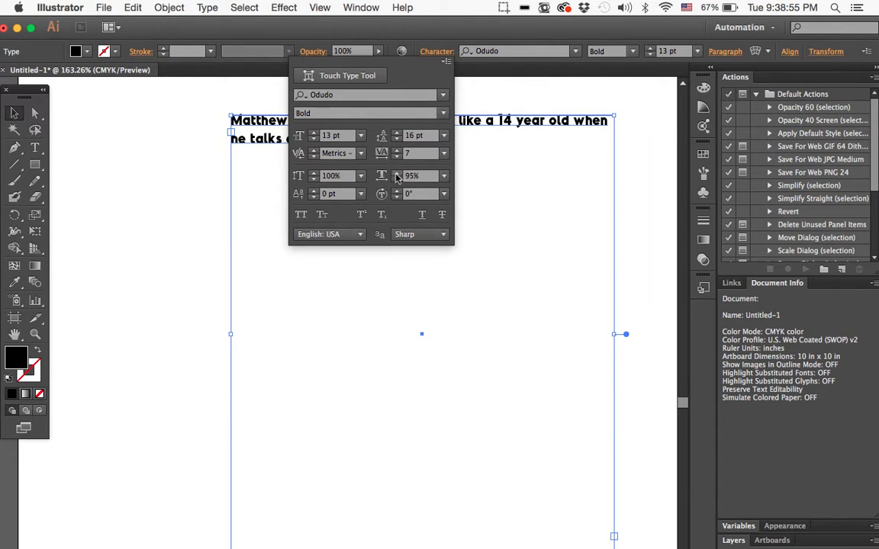
- Try the paragraph's baseline shift at 9 pt and below the baseline, and leave it at -1 pt
left_click(318, 193)
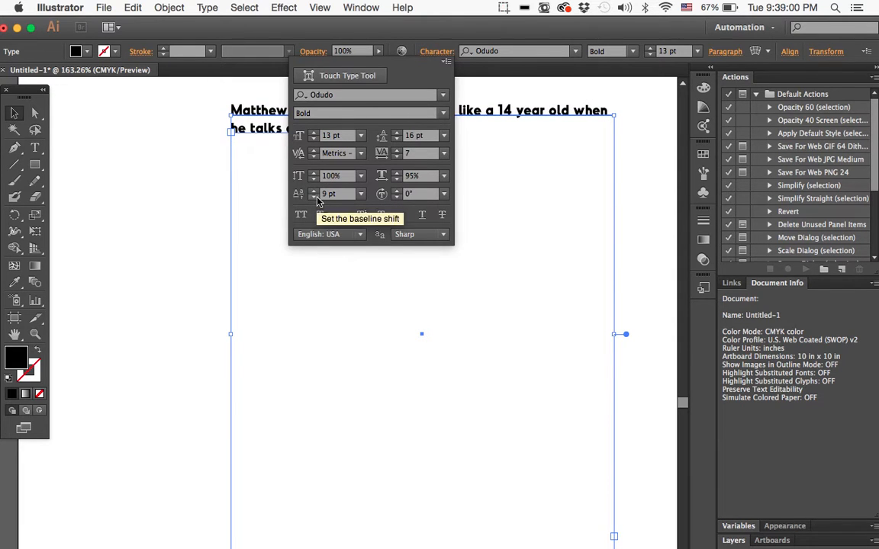
left_click(314, 197)
left_click(314, 190)
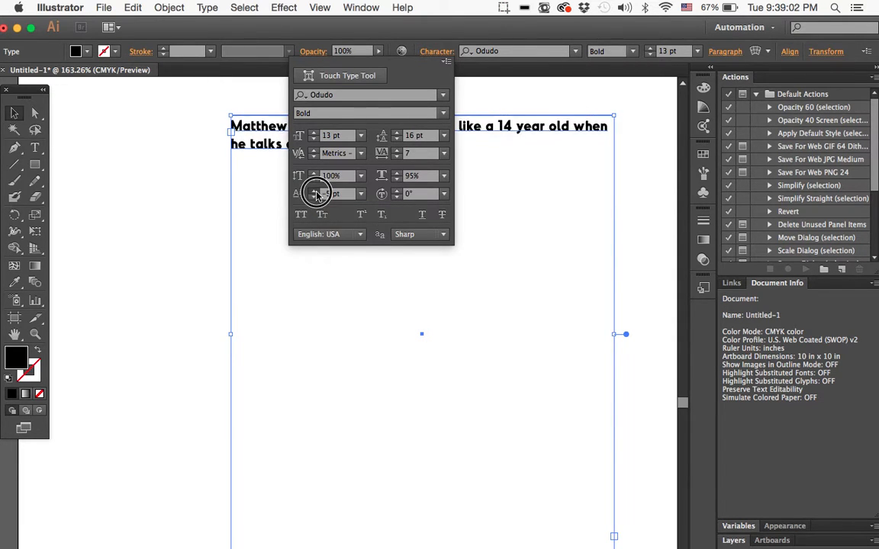
left_click(313, 196)
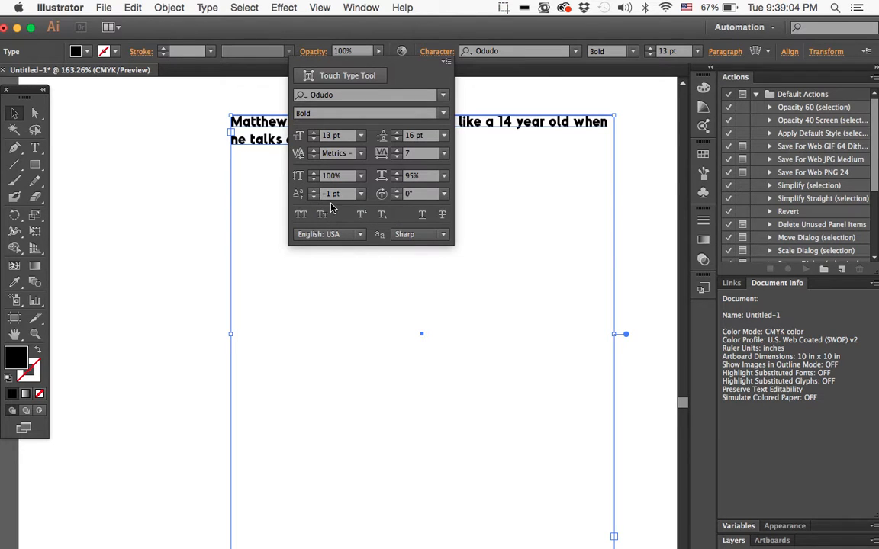
left_click(149, 148)
- Select only the paragraph's initial M with the Type tool and enlarge it to 32 pt
left_click(35, 146)
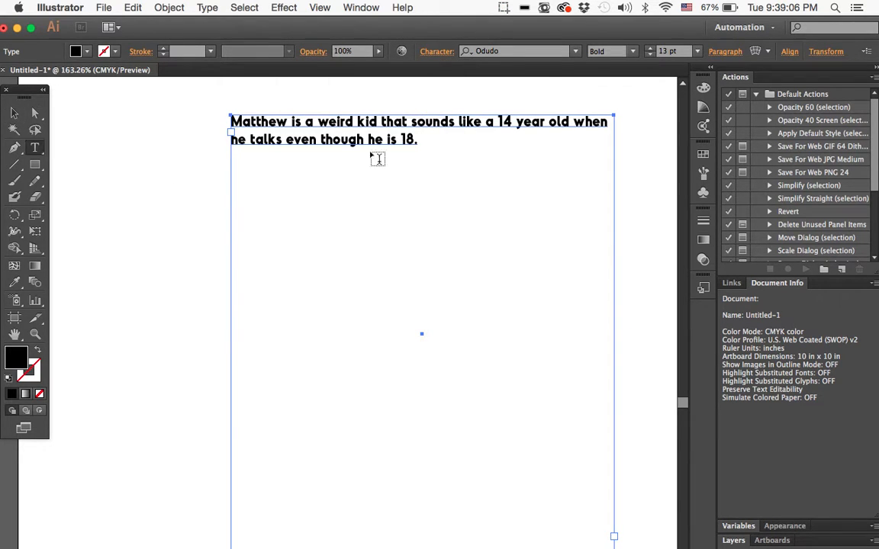
left_click_drag(418, 139, 237, 122)
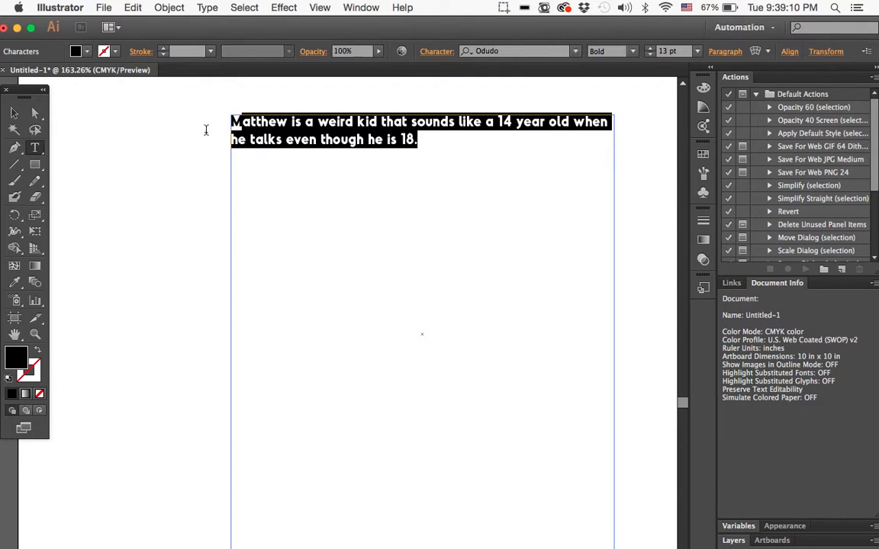
scroll(314, 151, "up", 5)
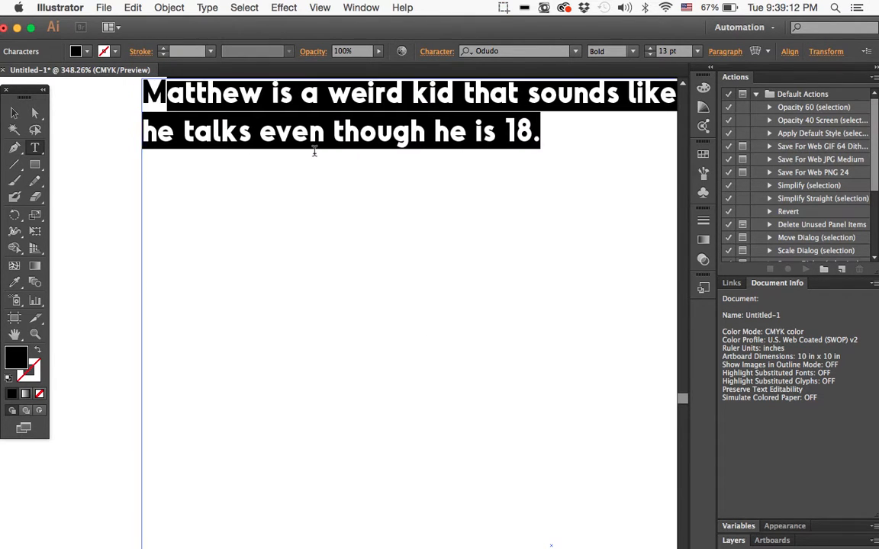
scroll(313, 151, "up", 3)
left_click(211, 185)
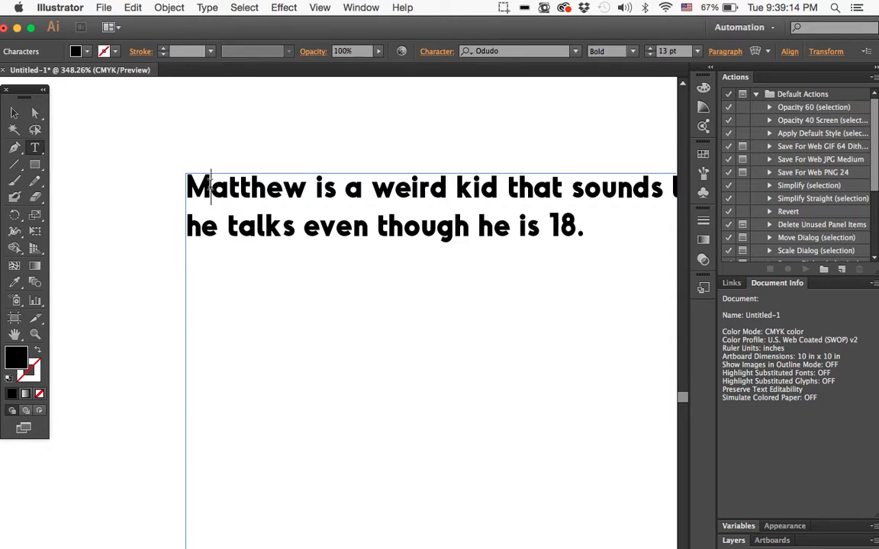
left_click_drag(210, 185, 189, 188)
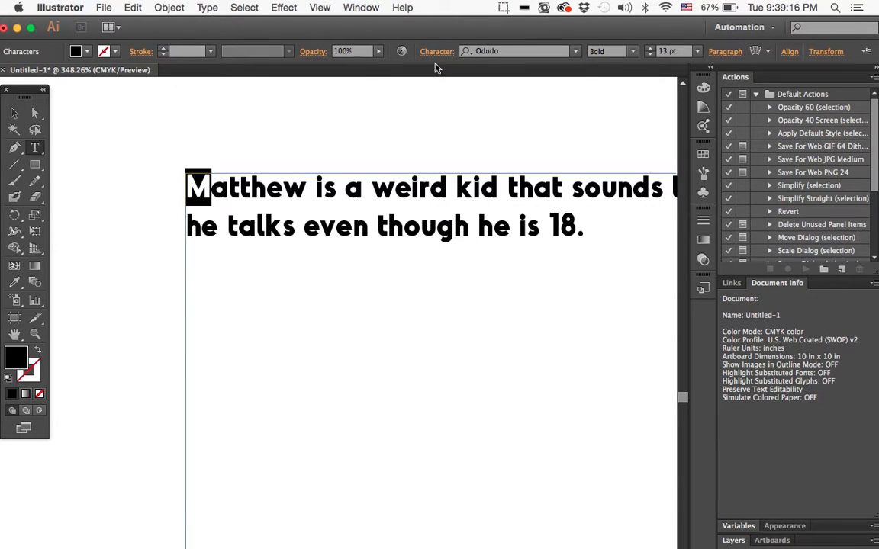
left_click(437, 53)
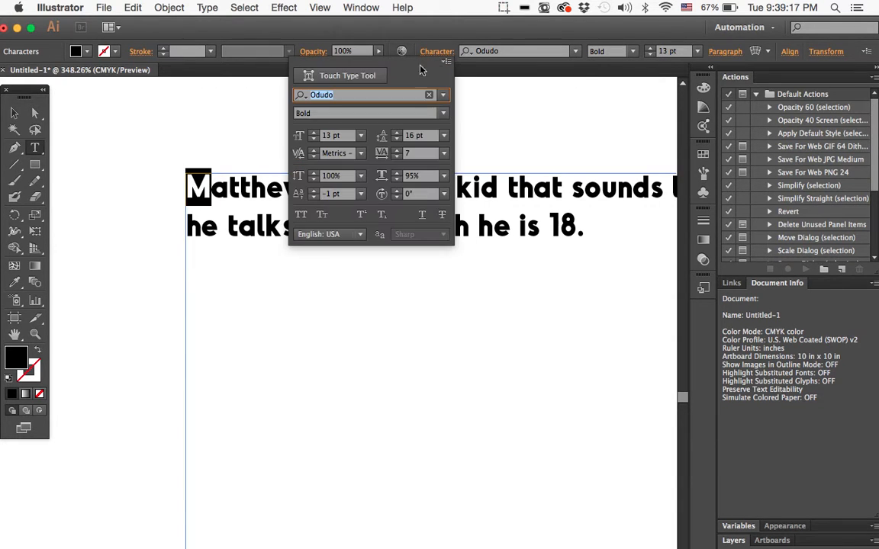
left_click(313, 135)
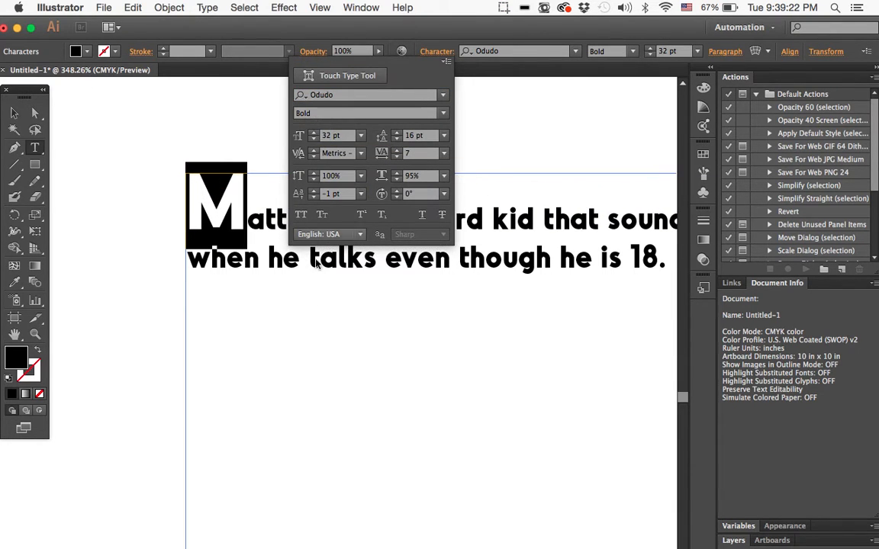
left_click(321, 309)
- Select all the text after the enlarged initial M and raise its baseline shift to 13 pt
scroll(420, 226, "right", 5)
scroll(420, 227, "down", 5)
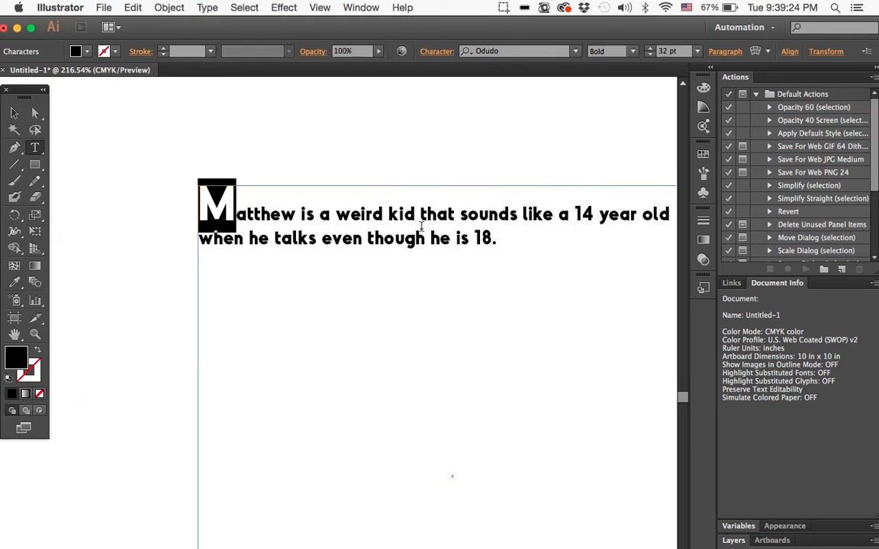
scroll(420, 227, "right", 2)
scroll(421, 226, "right", 1)
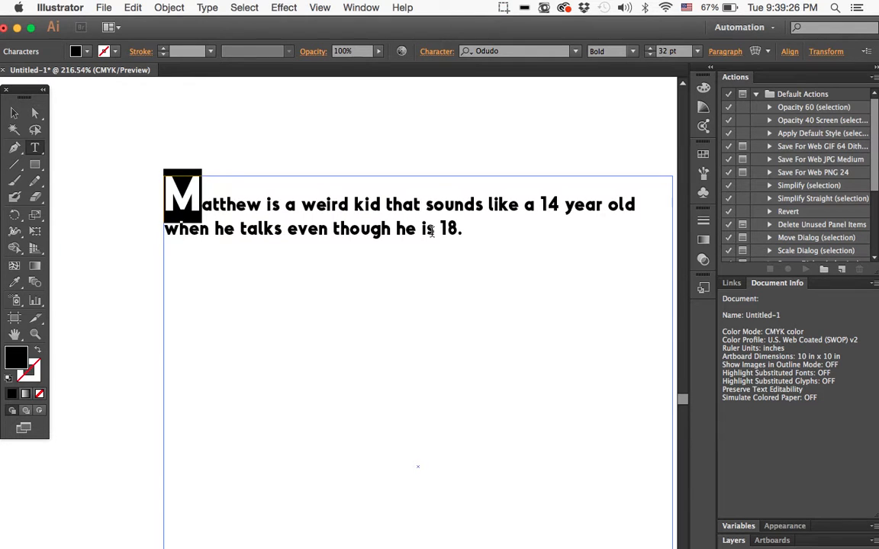
left_click_drag(459, 232, 200, 195)
left_click(437, 52)
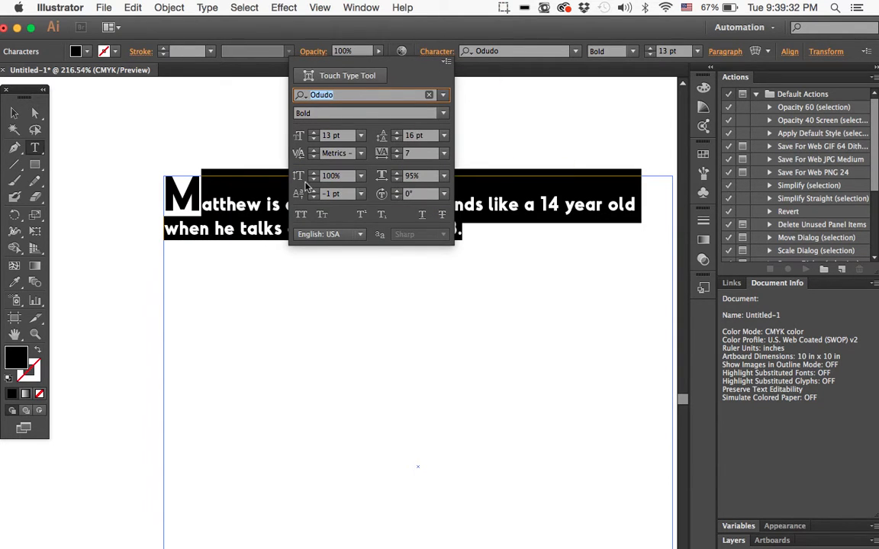
left_click_drag(314, 190, 314, 190)
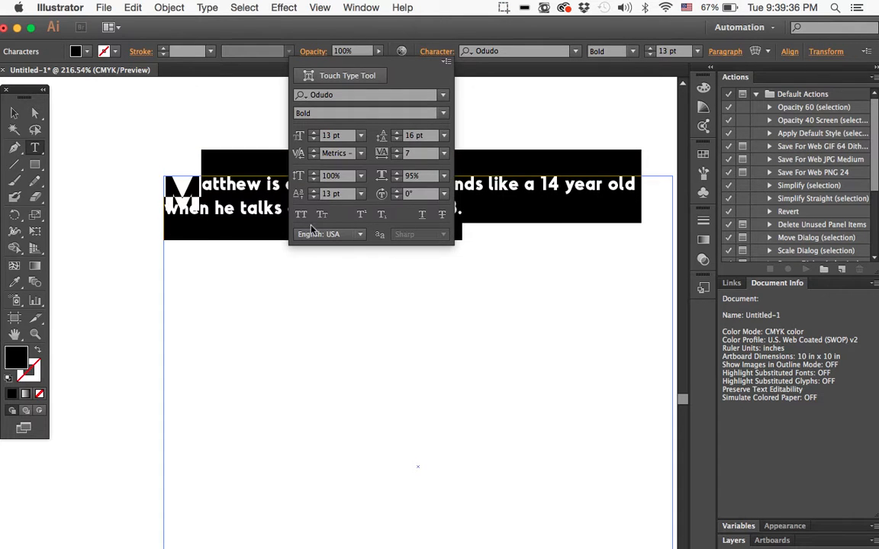
left_click(259, 269)
- Try adding space in front of the enlarged initial M to indent the first line
left_click(165, 216)
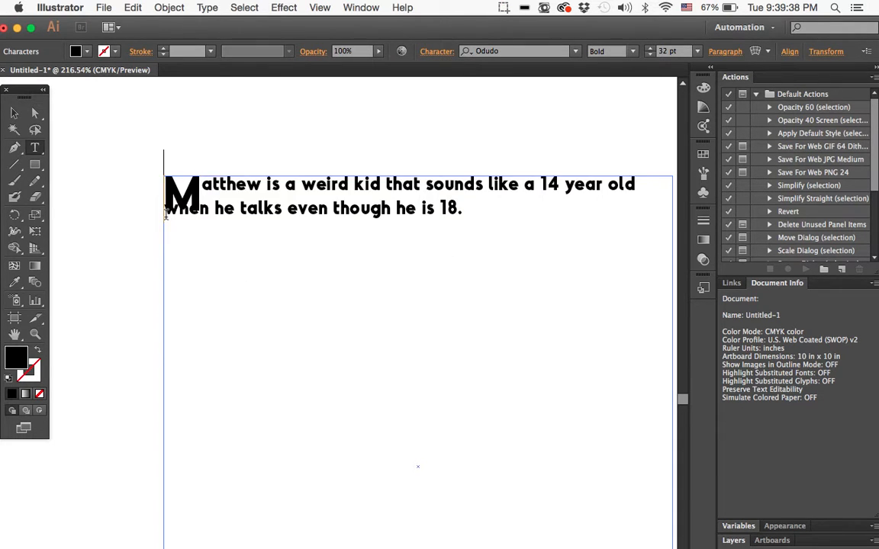
key("Left")
key("super+z")
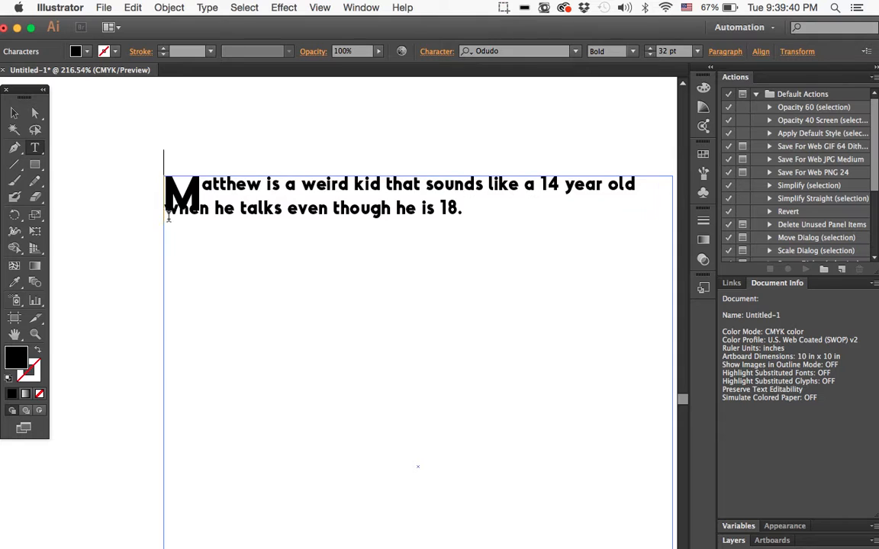
left_click(253, 209)
left_click(177, 194)
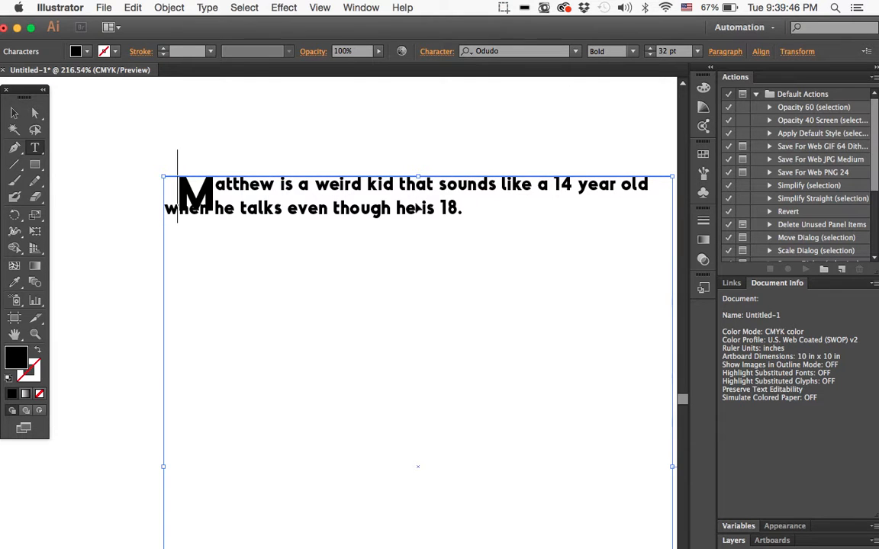
- Undo the added space and the baseline shift, stepping back until the initial M is 29 pt
key("super+z")
key("super+z")
key("super+z")
key("super+z")
key("super+z")
key("super+z")
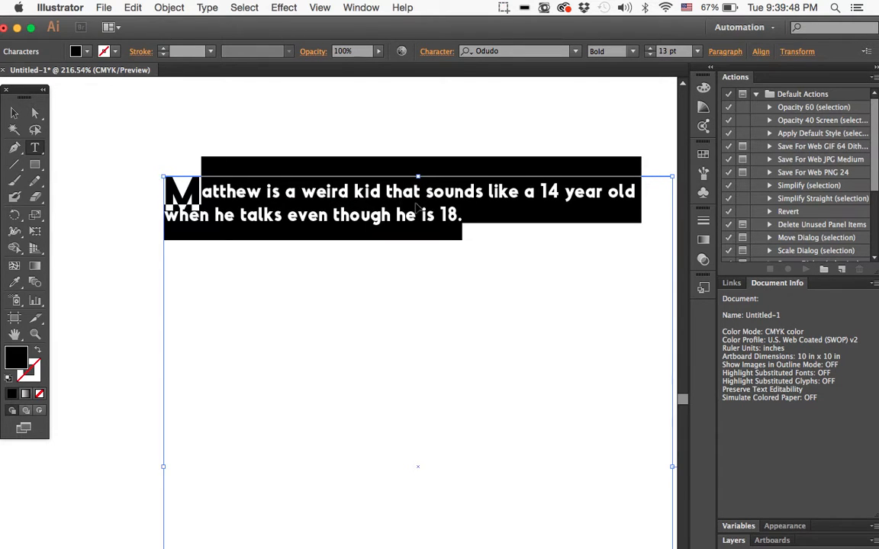
key("super+z")
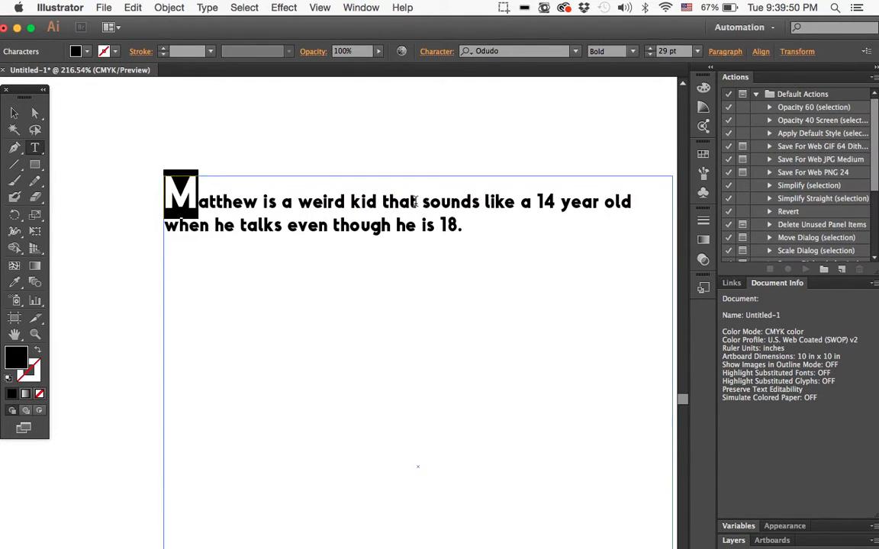
- Select all the text in the paragraph with the Type tool
double_click(455, 225)
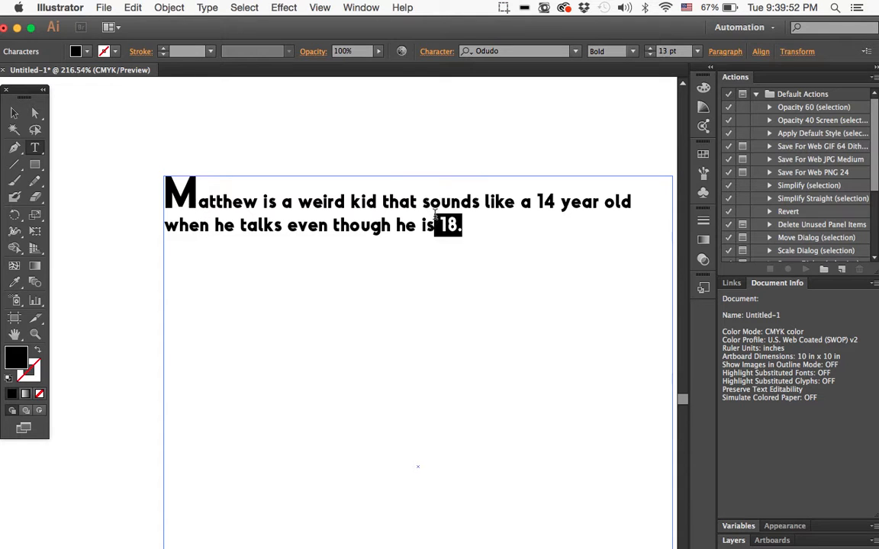
left_click(459, 223)
key("super+a")
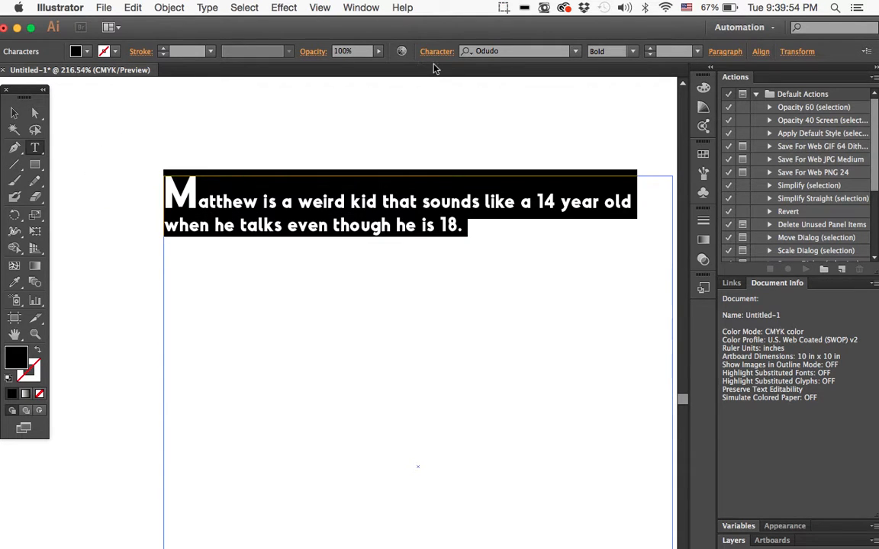
- Try rotating the selected paragraph's characters by small angles such as 3° and 1°, and return the character rotation to 0°
left_click(438, 52)
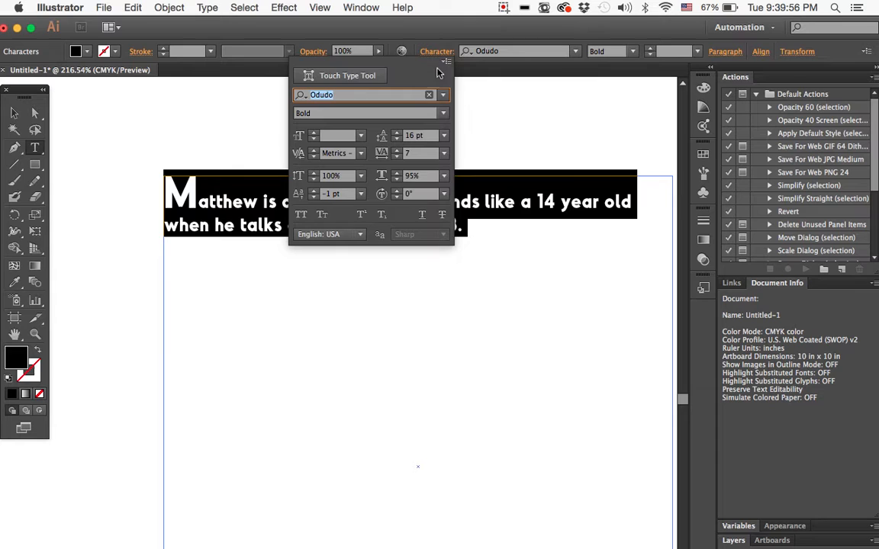
left_click(397, 192)
left_click_drag(402, 194, 397, 198)
left_click(398, 199)
left_click(397, 198)
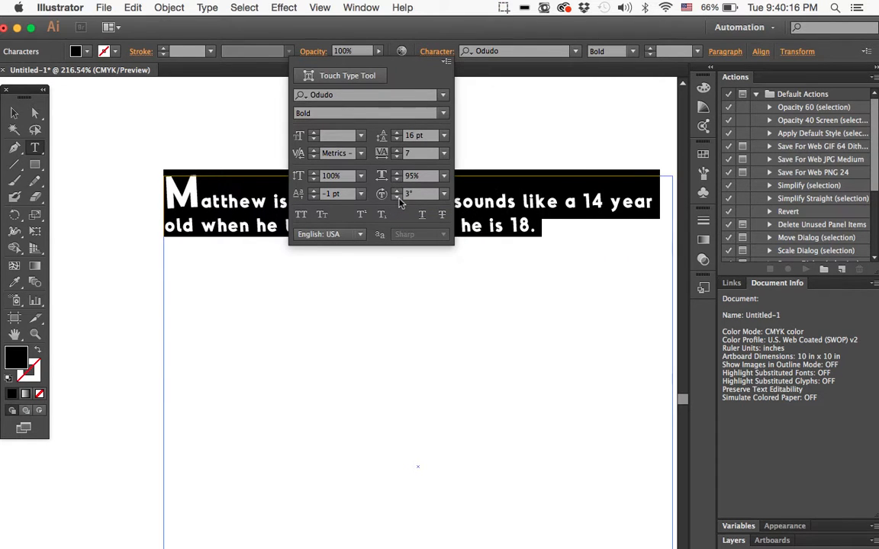
left_click(397, 198)
left_click(398, 198)
left_click(397, 198)
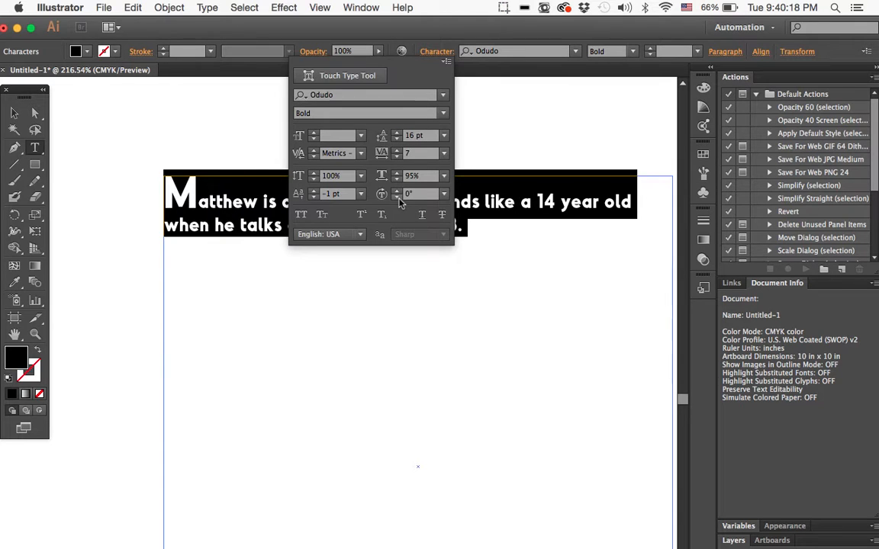
left_click(398, 191)
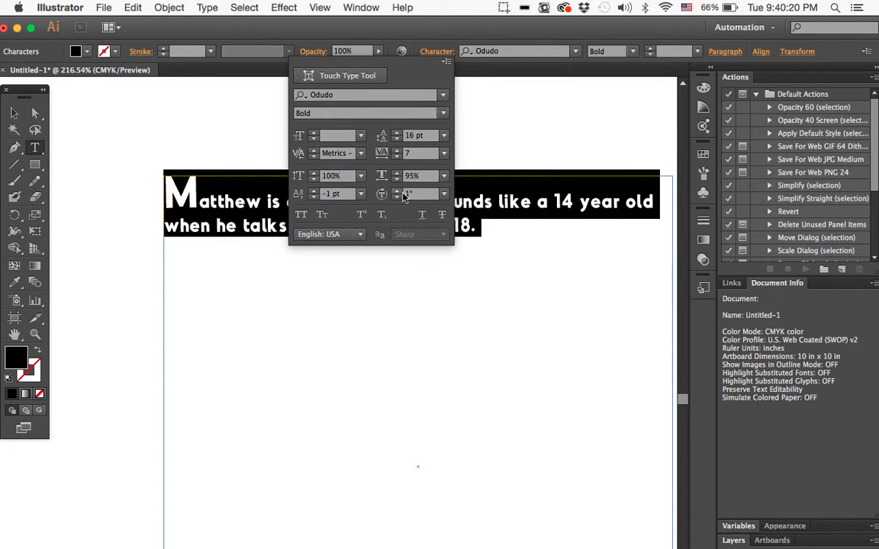
left_click(397, 198)
left_click(398, 192)
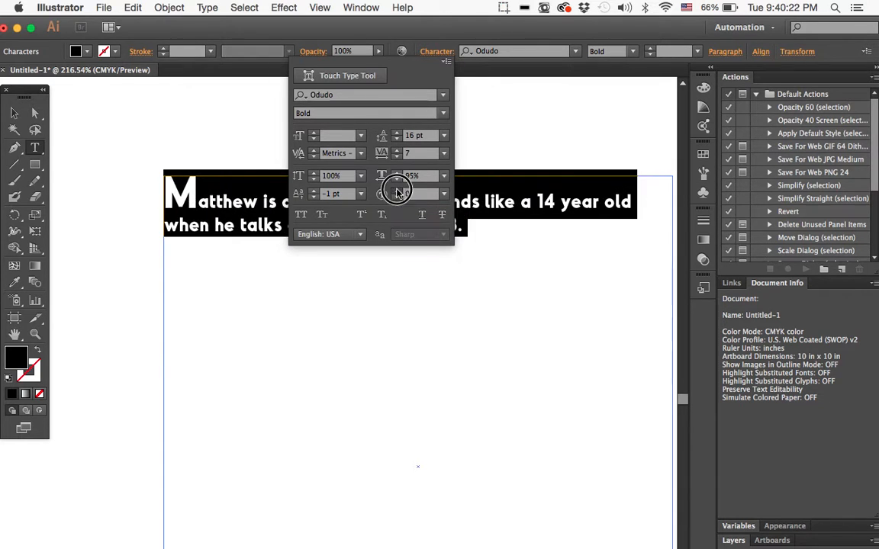
left_click(397, 198)
- Try All Caps on the whole selected paragraph and undo it
left_click(300, 215)
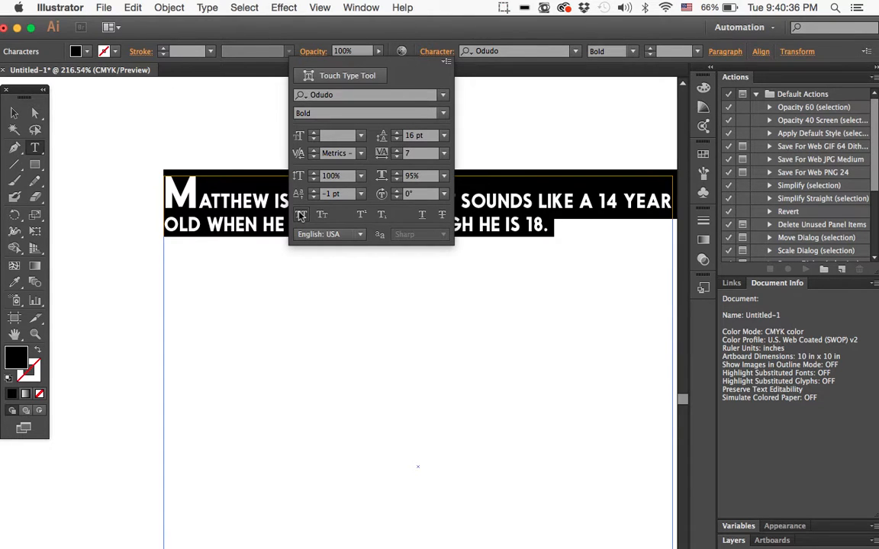
left_click(312, 258)
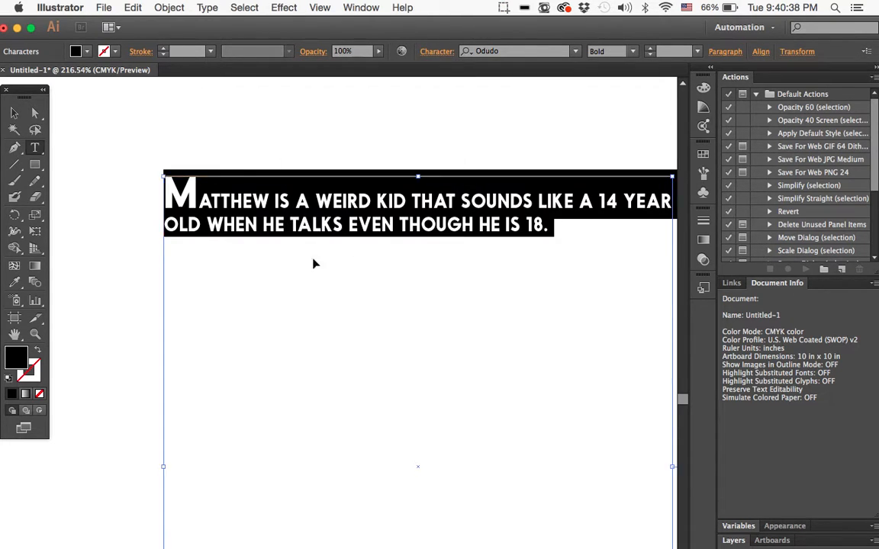
key("super+z")
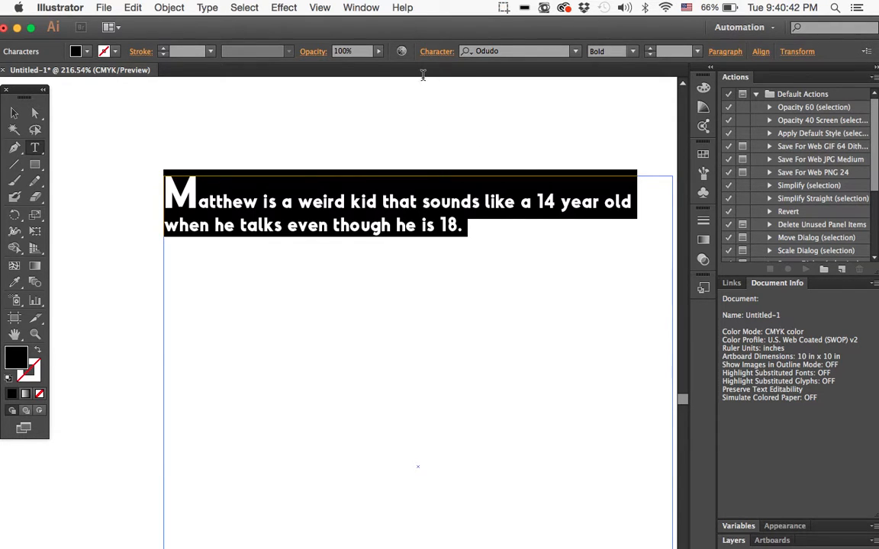
- Try Small Caps on the selected paragraph, toggling it on and off and leaving it turned off
left_click(435, 51)
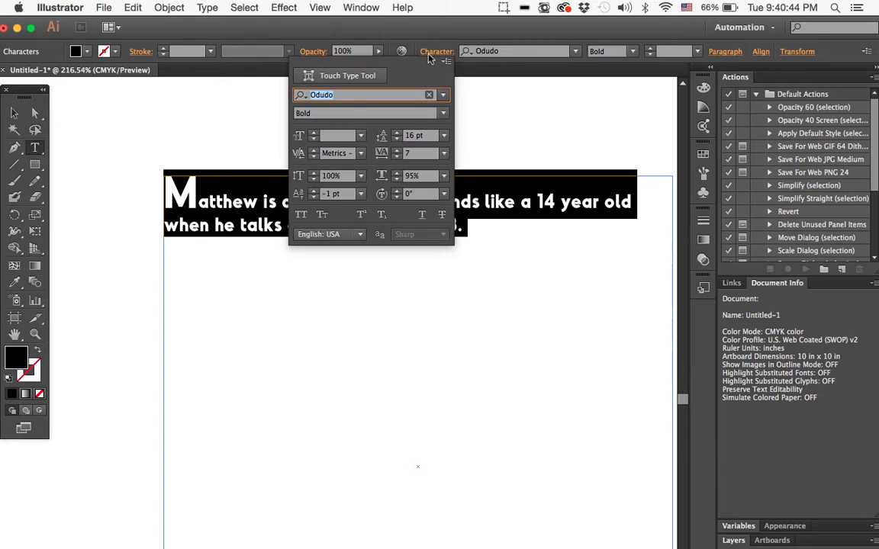
left_click(324, 217)
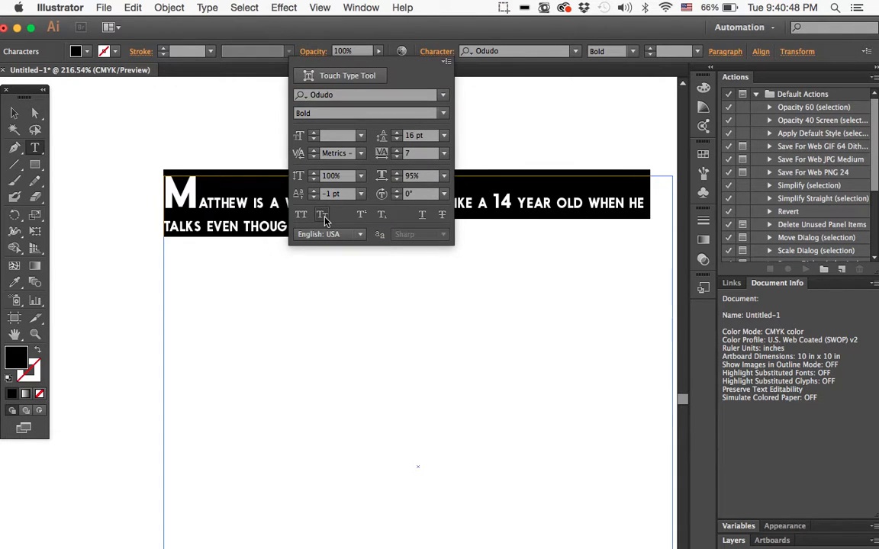
left_click(323, 217)
left_click(323, 217)
left_click(326, 217)
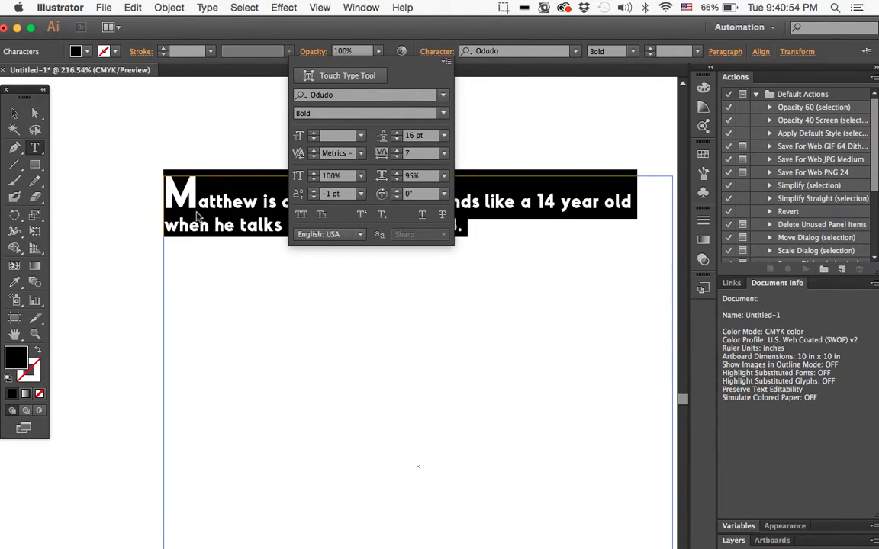
- Try Superscript and Subscript on the selected paragraph, undoing each one
left_click(363, 219)
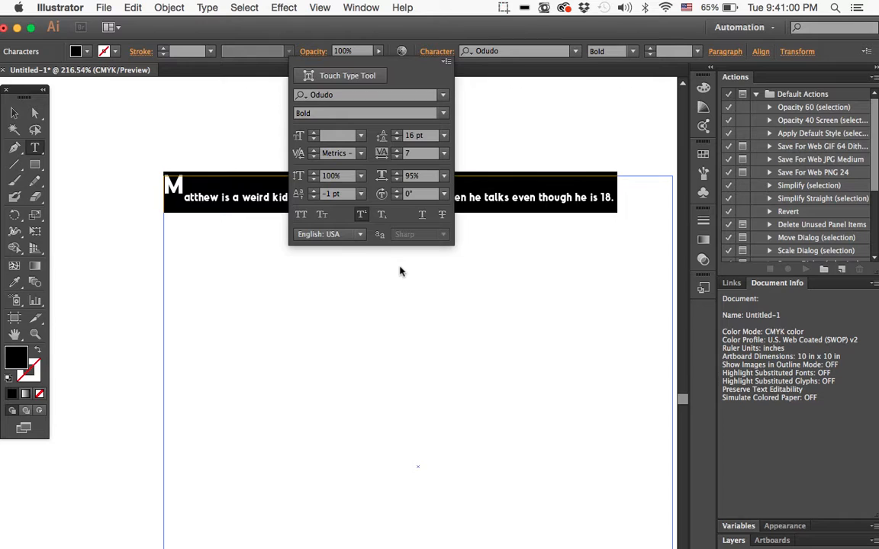
key("super+z")
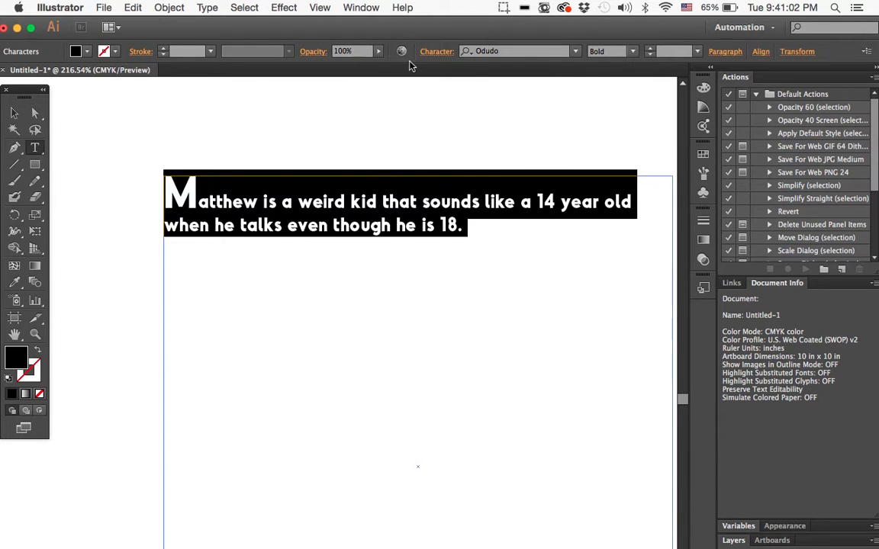
left_click(433, 53)
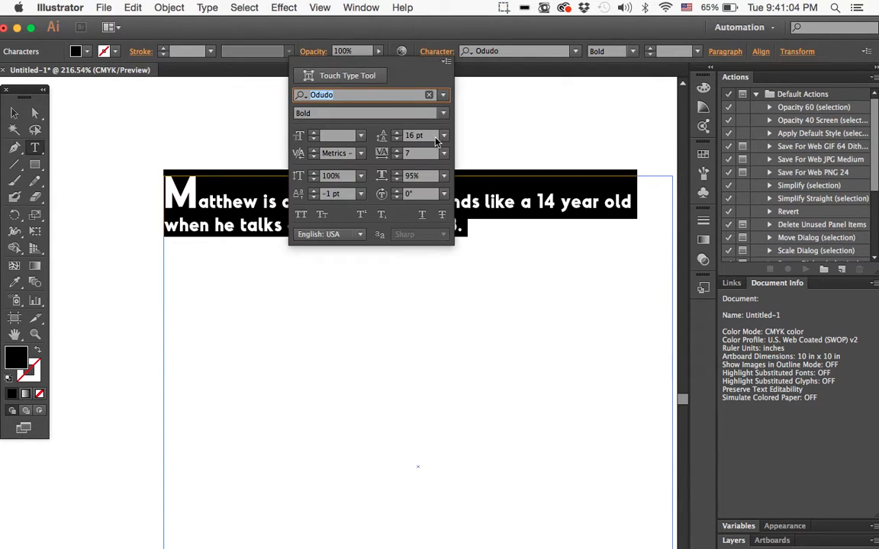
left_click(382, 218)
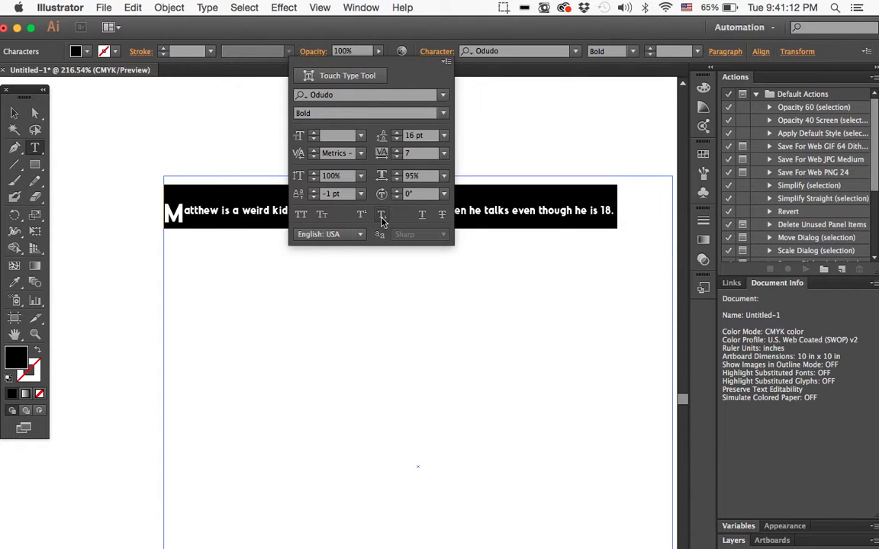
left_click(403, 287)
key("super+z")
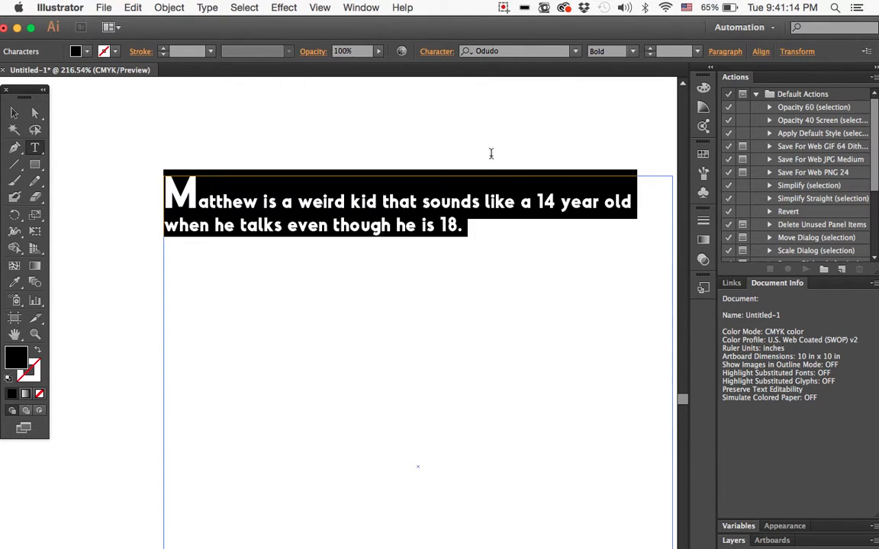
- Try Underline on the selected paragraph text and turn it back off
left_click(576, 51)
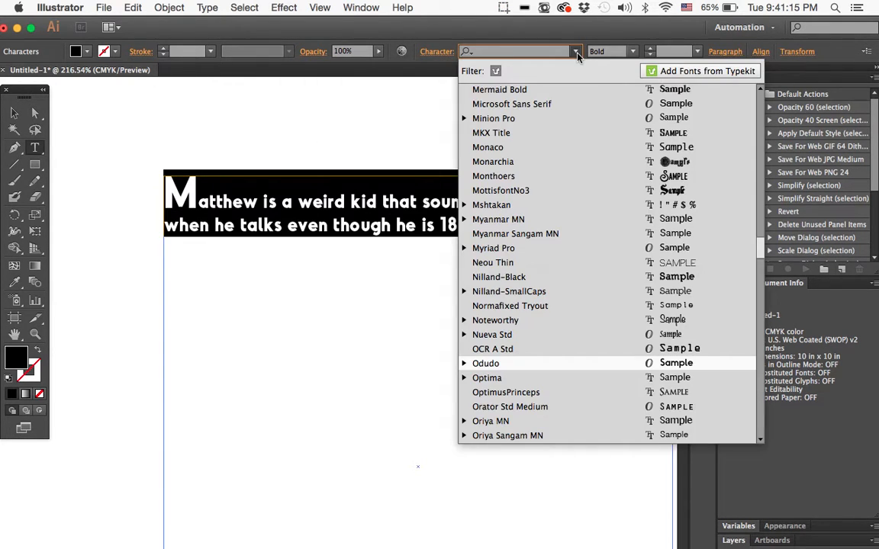
left_click(435, 51)
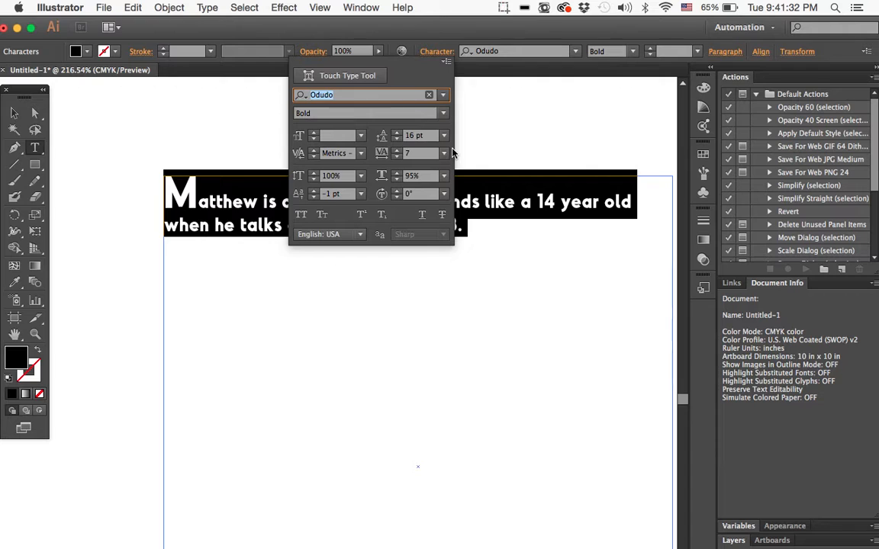
left_click(423, 216)
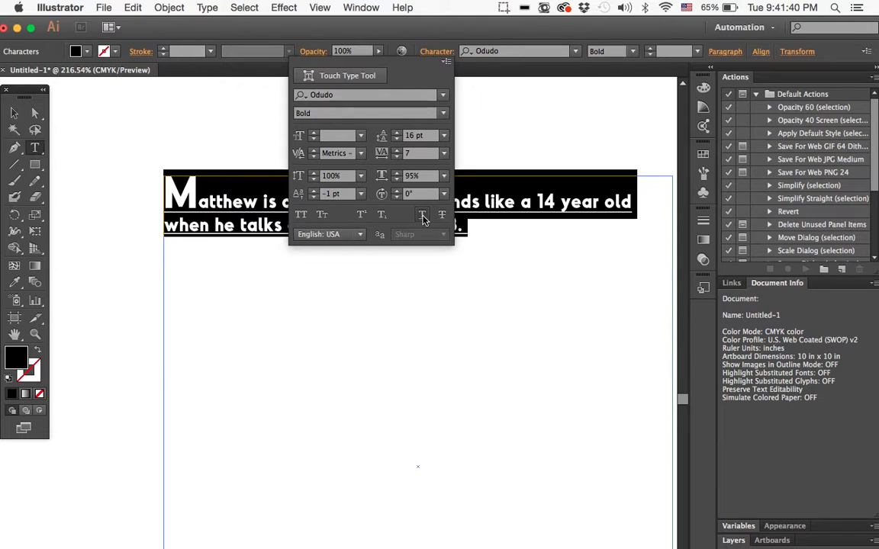
left_click(424, 216)
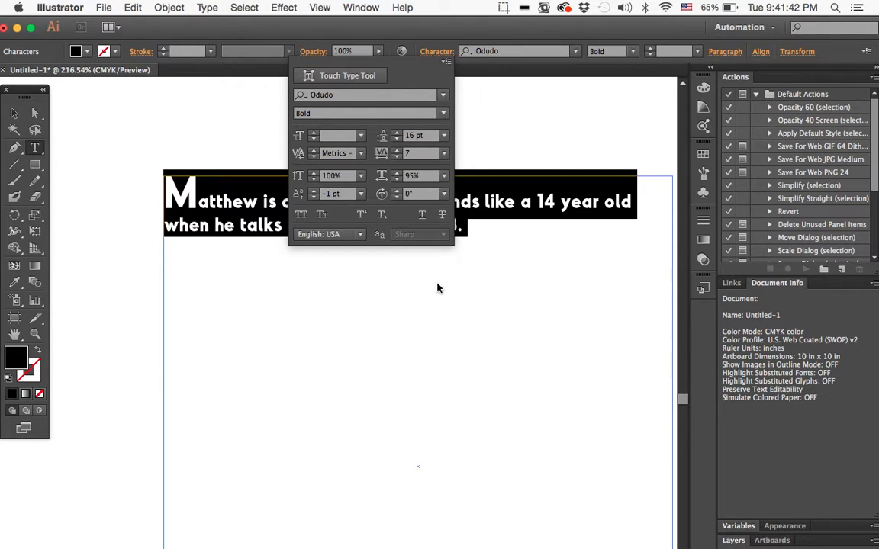
- Leave text editing and select the paragraph as a whole object with the Selection tool
left_click(429, 317)
left_click(333, 310)
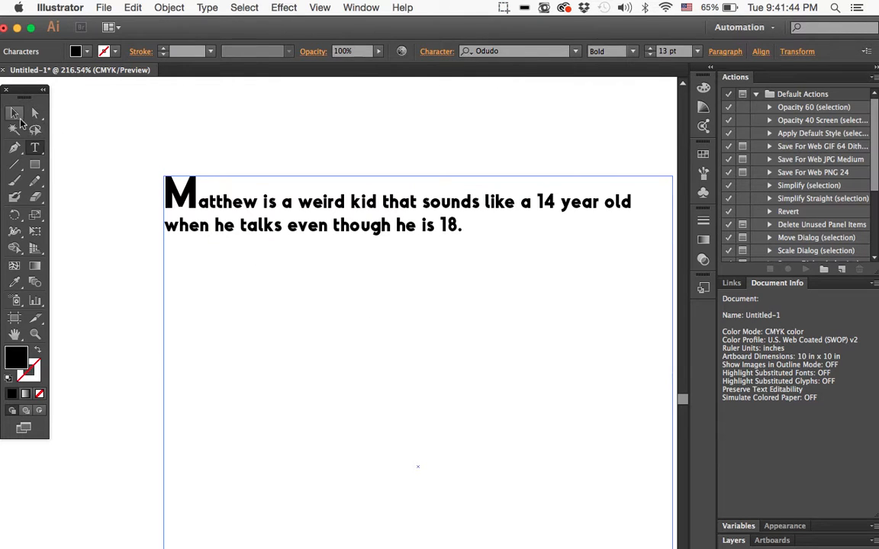
left_click(16, 116)
left_click(248, 309)
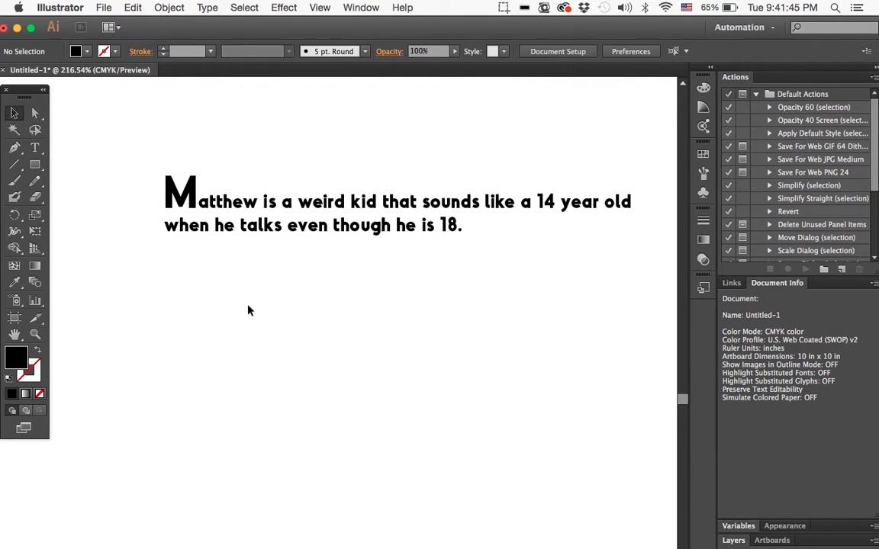
left_click(266, 233)
- Try Underline and Strikethrough on the selected text object, turning each one back off
left_click(436, 51)
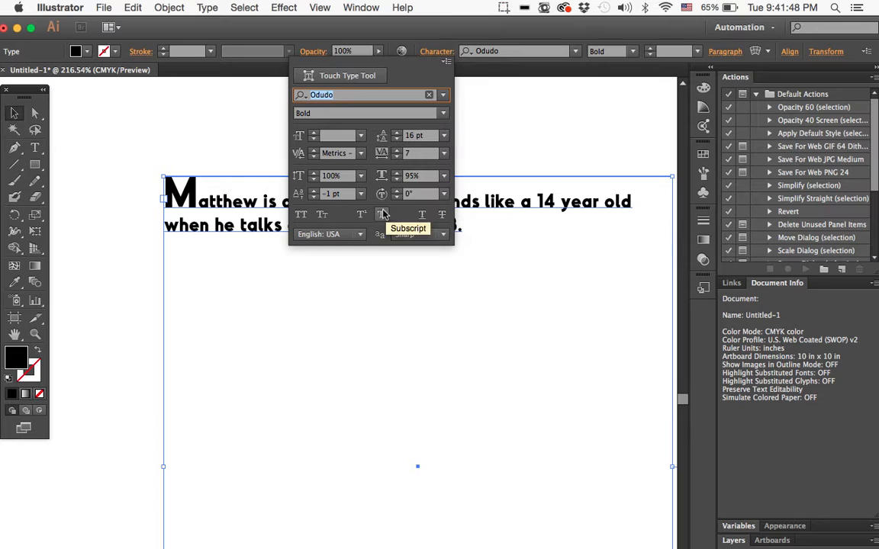
left_click(421, 215)
left_click(422, 216)
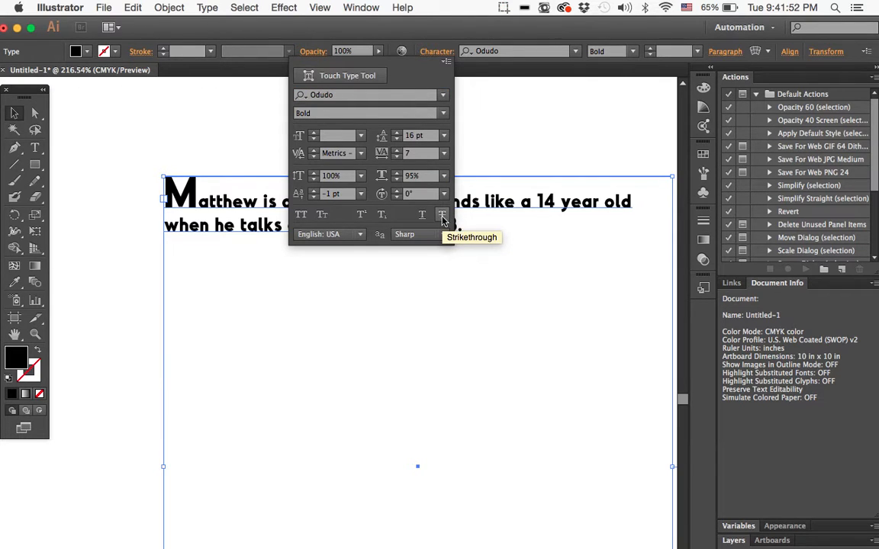
left_click(442, 217)
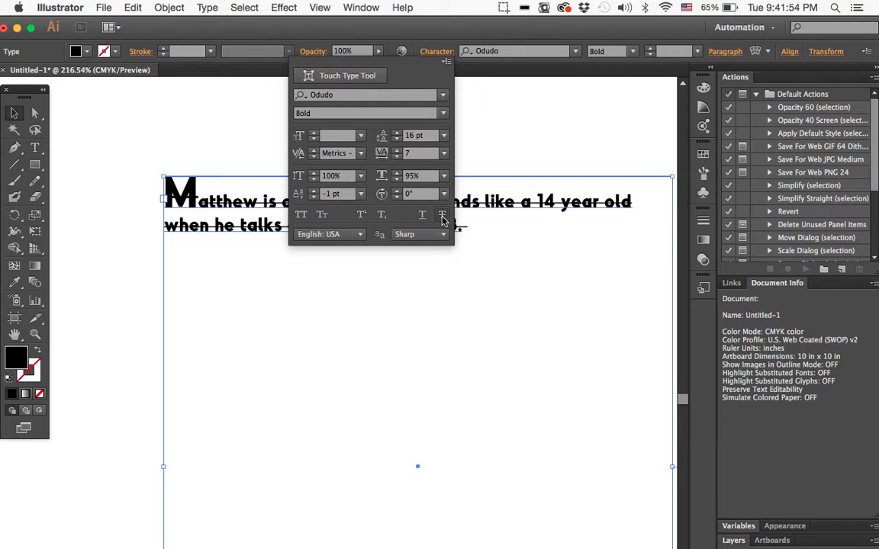
left_click(441, 217)
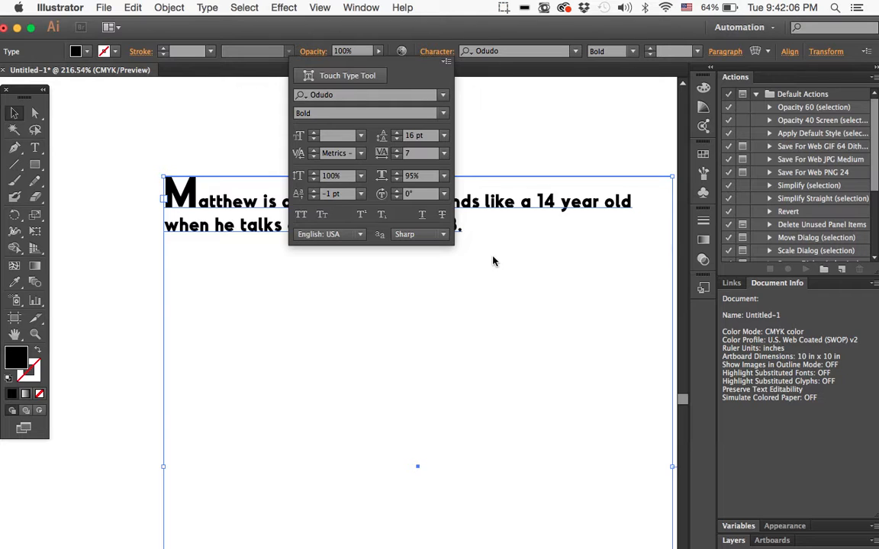
- Cycle the text object's anti-aliasing through Strong, Crisp, Sharp and None, and set it back to Sharp
left_click(443, 237)
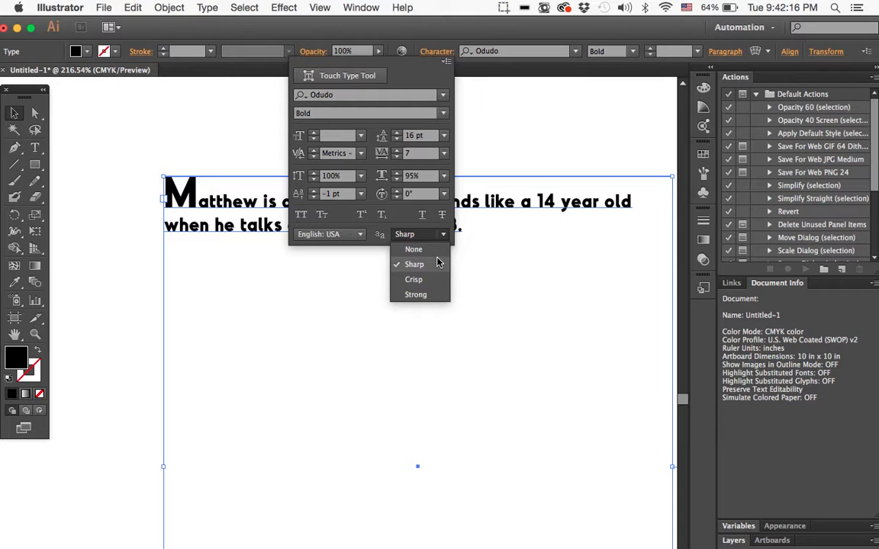
left_click(437, 294)
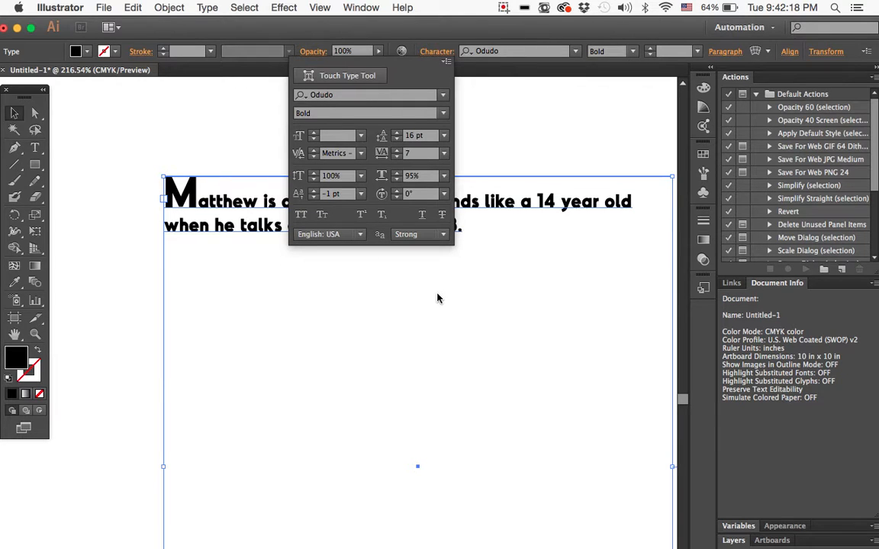
left_click(439, 235)
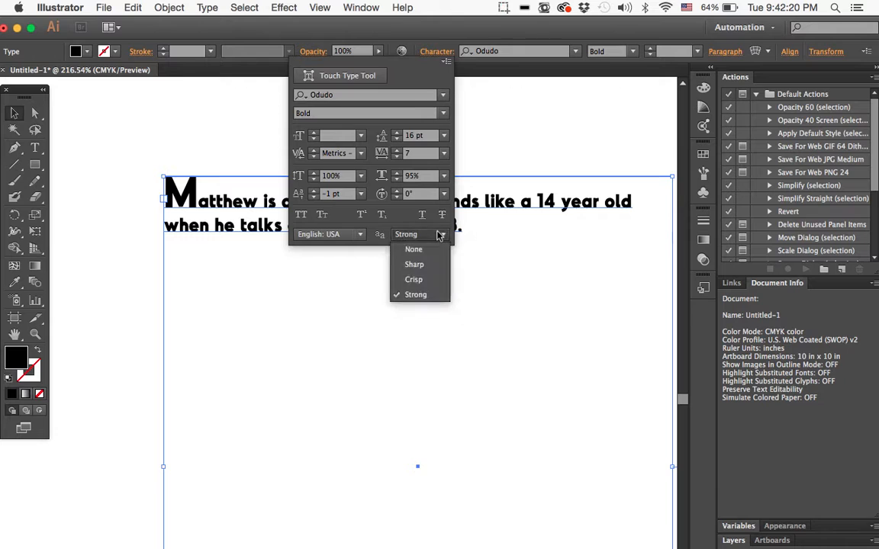
left_click(442, 282)
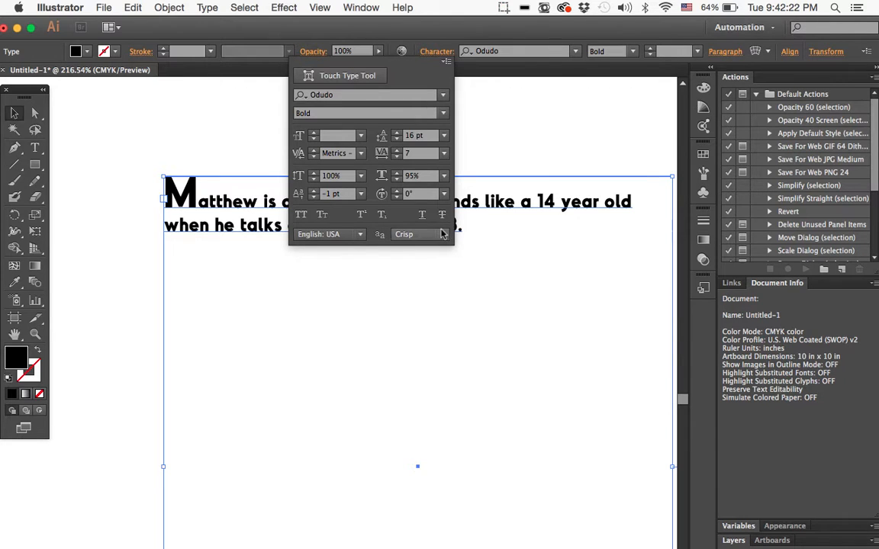
left_click(440, 234)
left_click(440, 258)
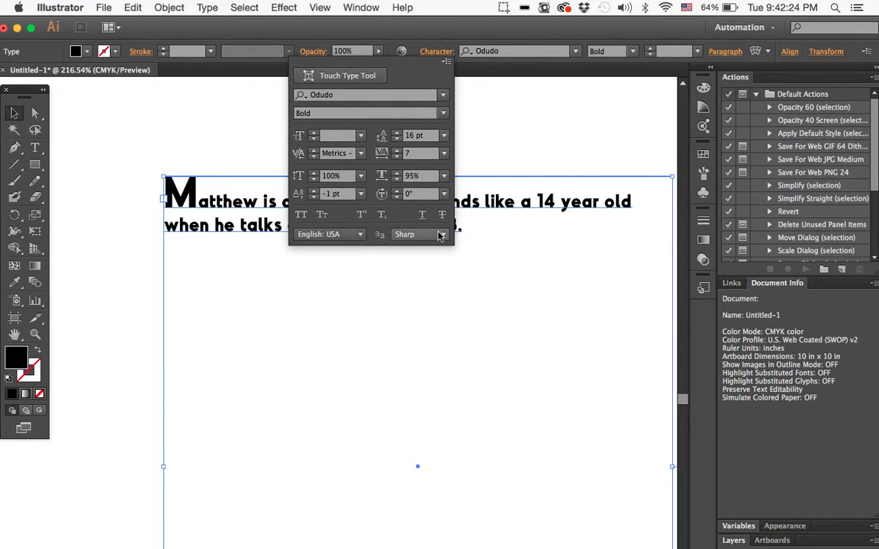
left_click(436, 234)
left_click(438, 249)
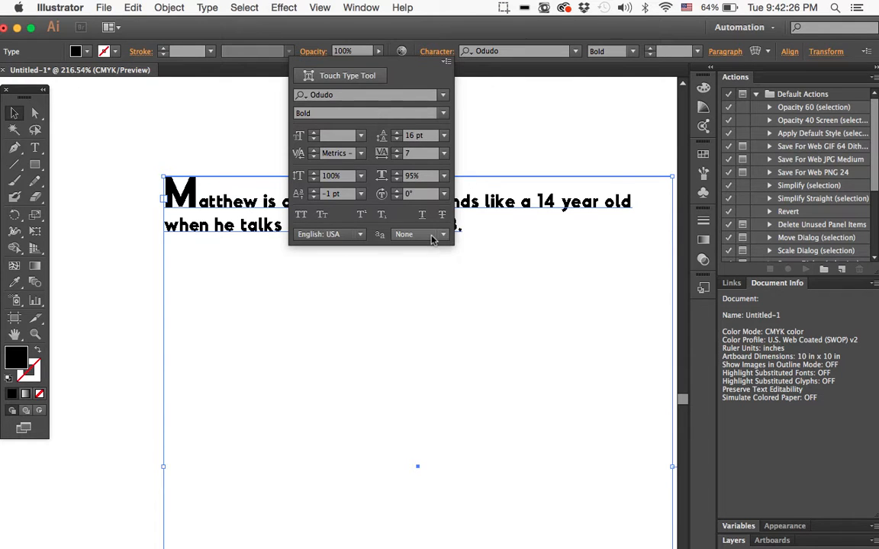
left_click(431, 237)
left_click(436, 256)
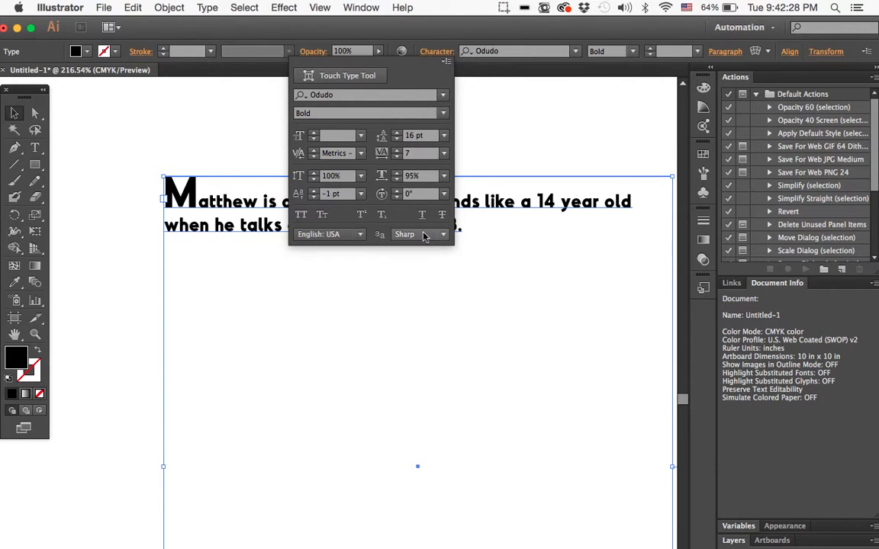
- Compare the None, Sharp, Crisp and Strong anti-aliasing options on the paragraph text object, ending on Sharp
left_click(424, 237)
left_click(426, 250)
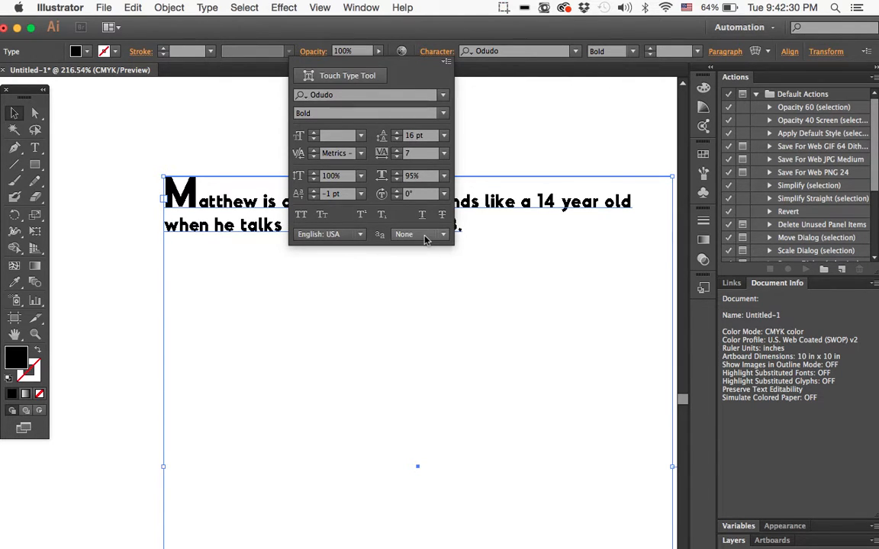
left_click(426, 237)
left_click(424, 258)
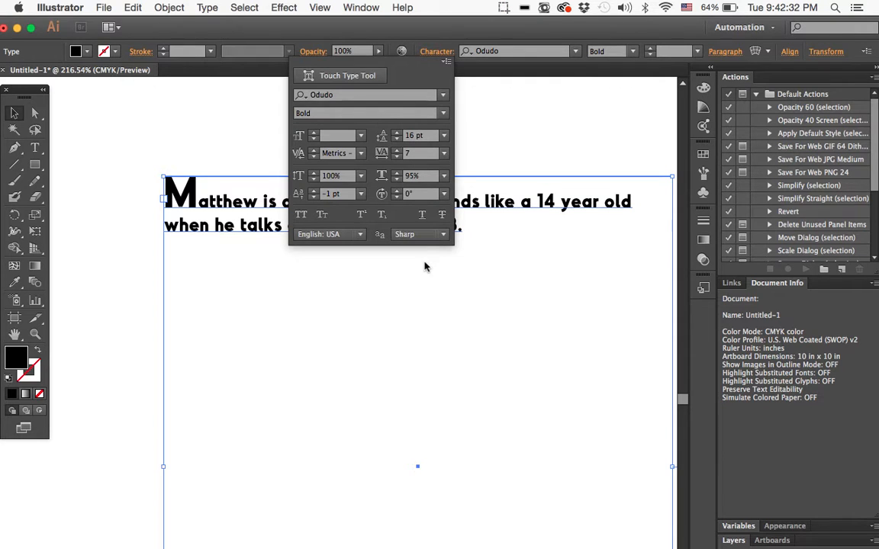
left_click(426, 236)
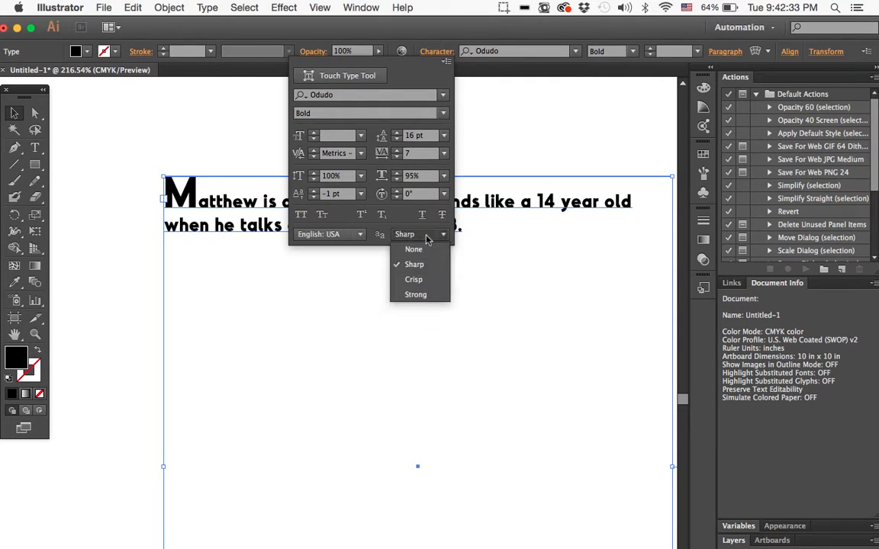
left_click(427, 279)
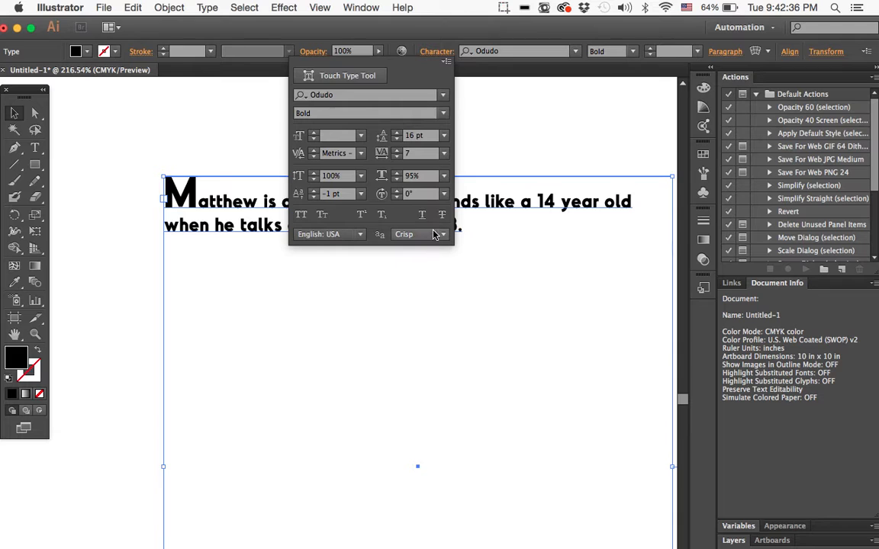
left_click(431, 234)
left_click(418, 294)
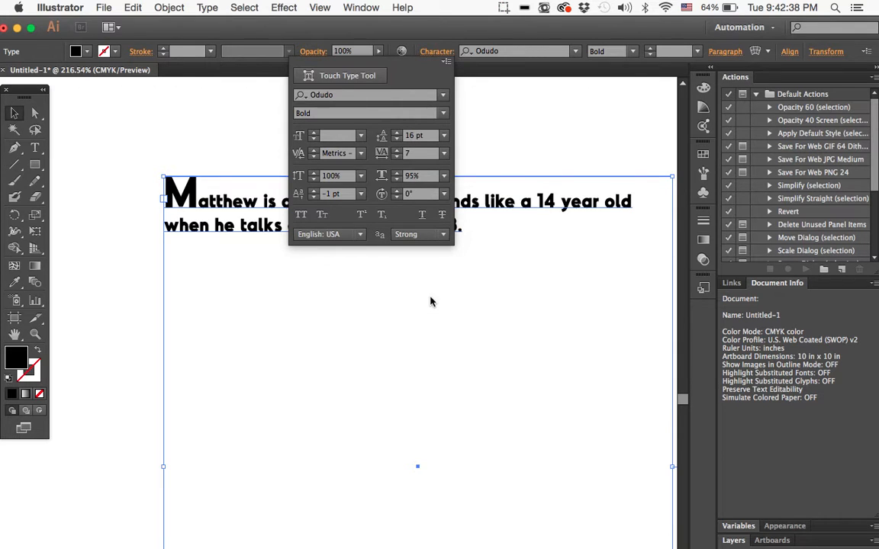
left_click(429, 235)
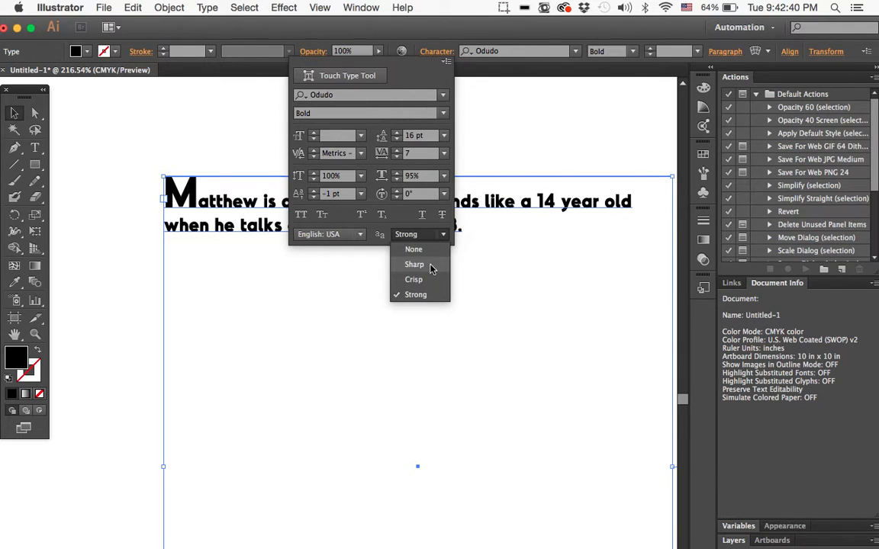
left_click(431, 279)
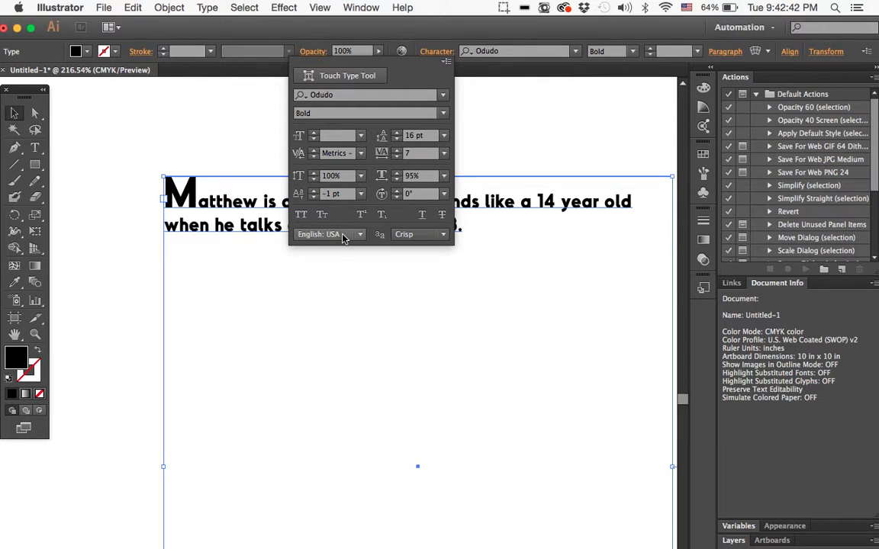
left_click(400, 235)
left_click(409, 264)
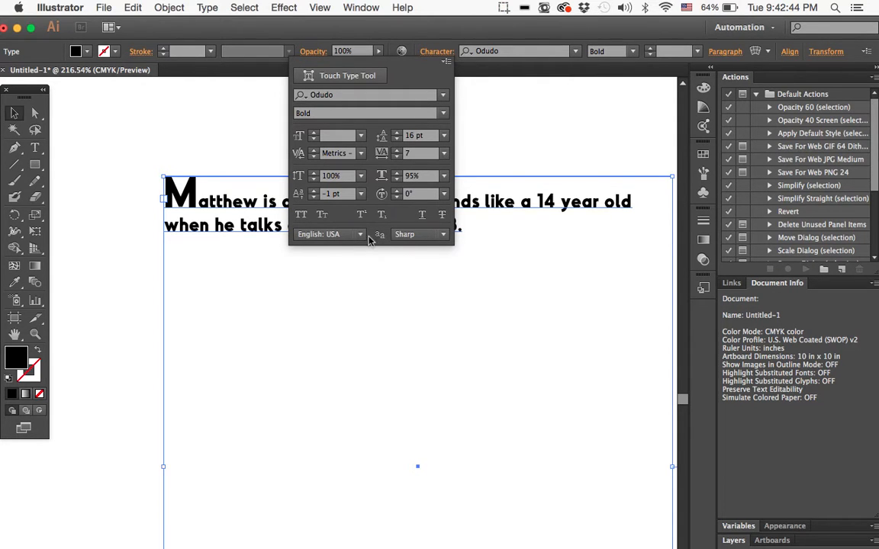
- Browse the available character languages and set the paragraph text object's language to Hebrew
left_click(362, 235)
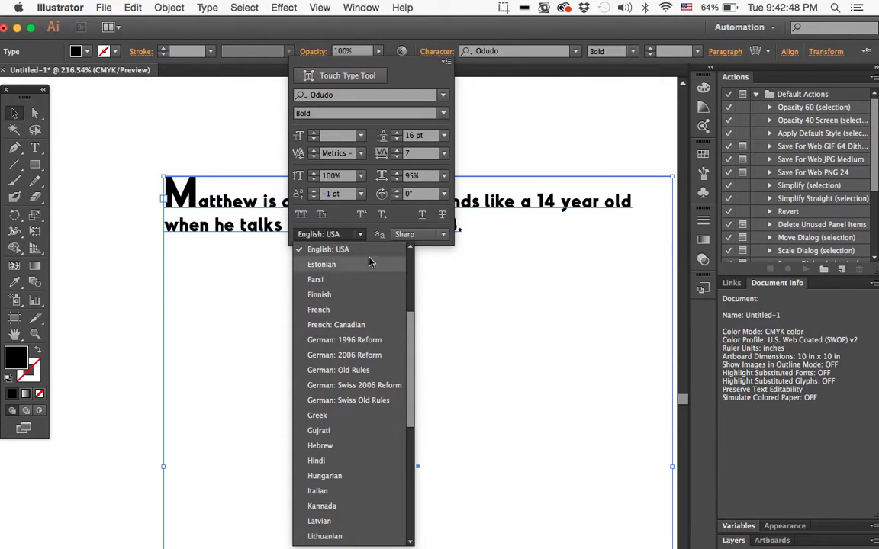
scroll(346, 511, "down", 5)
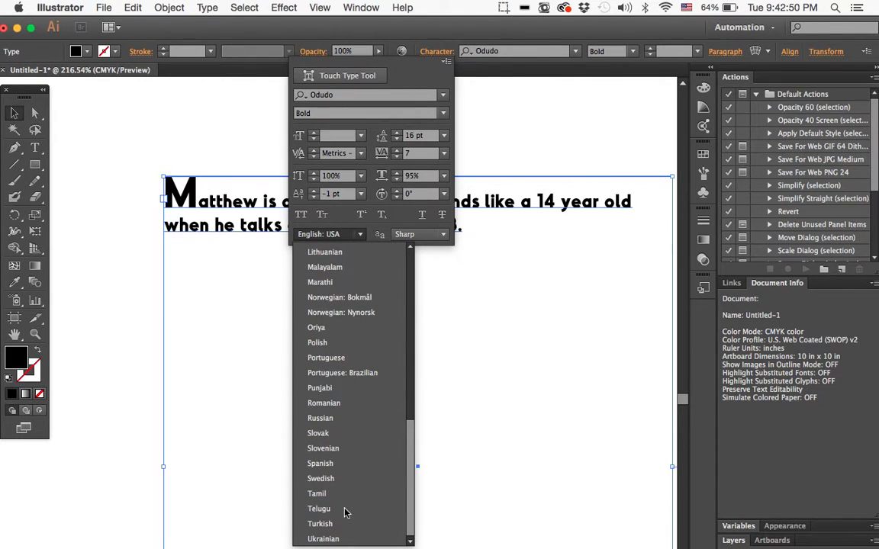
scroll(344, 510, "up", 2)
scroll(347, 437, "up", 4)
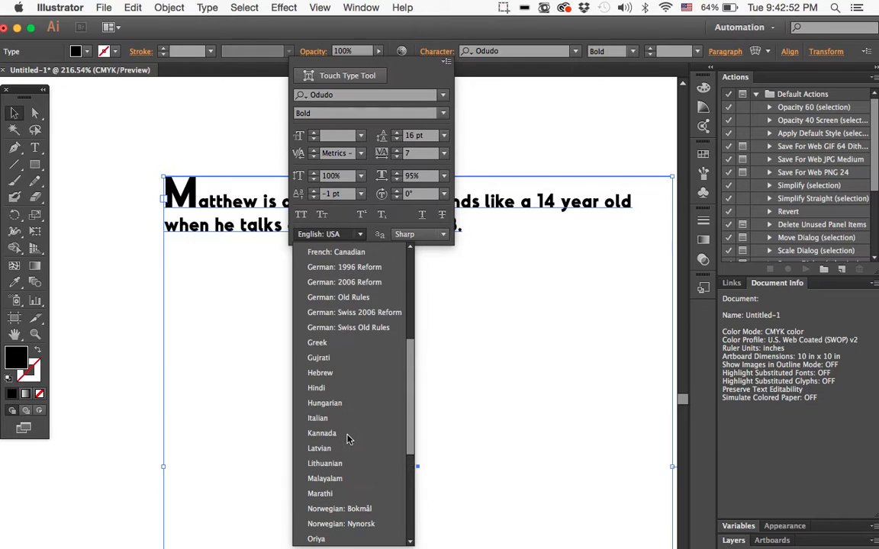
left_click(351, 389)
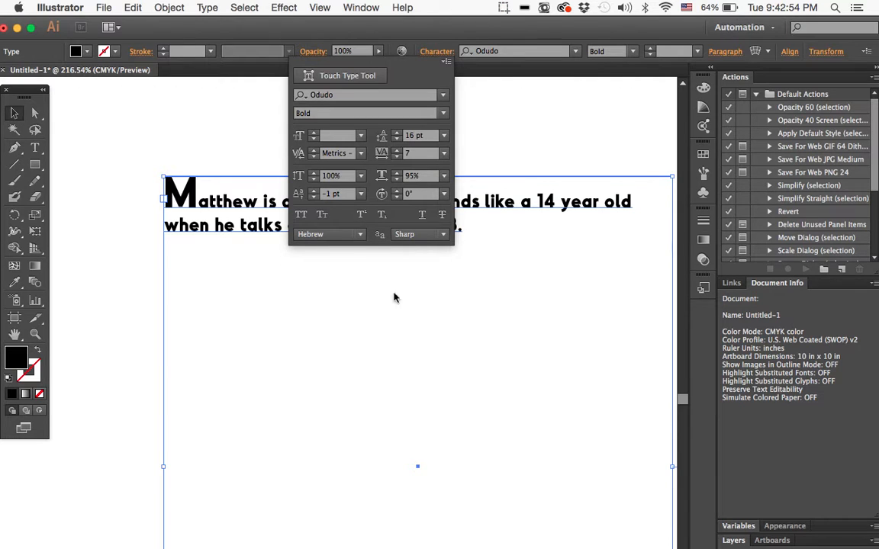
key("Escape")
- Start a new point text below the paragraph, enter "hj" as a test and erase it
left_click(34, 147)
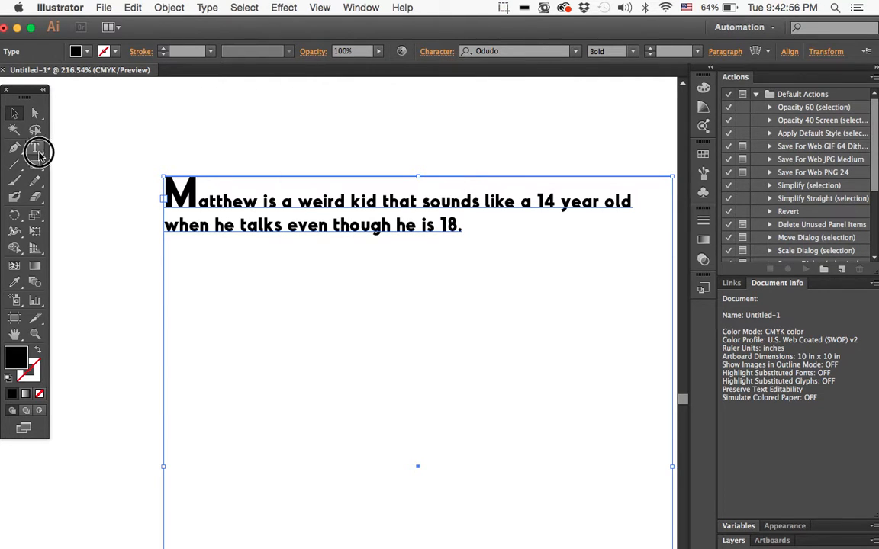
left_click(404, 313)
type("hj")
key("BackSpace")
key("BackSpace")
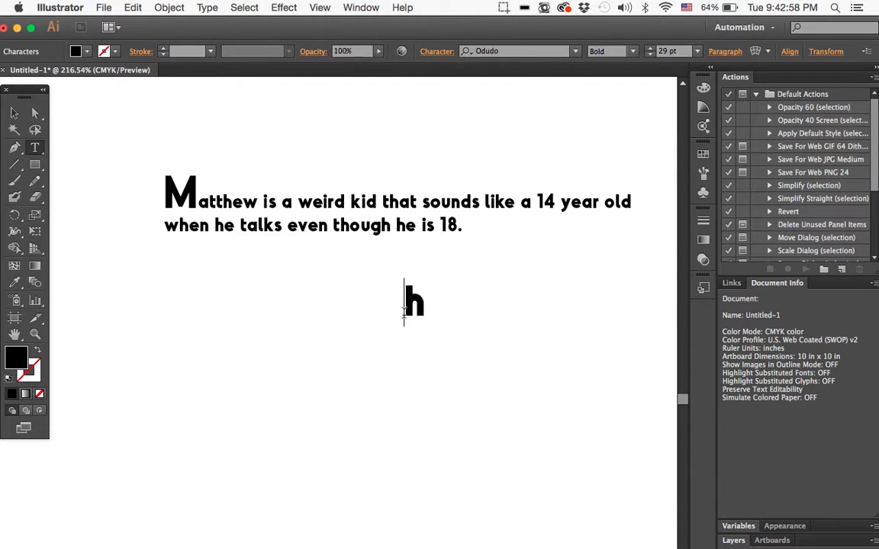
- Set the new point text's language to Latvian, test it with "hd" and erase those letters
left_click(433, 52)
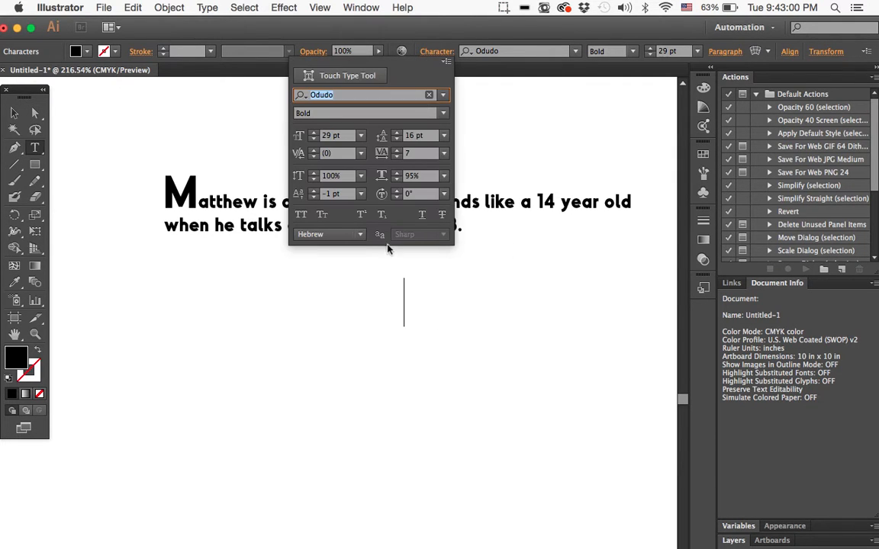
left_click(358, 235)
left_click(350, 324)
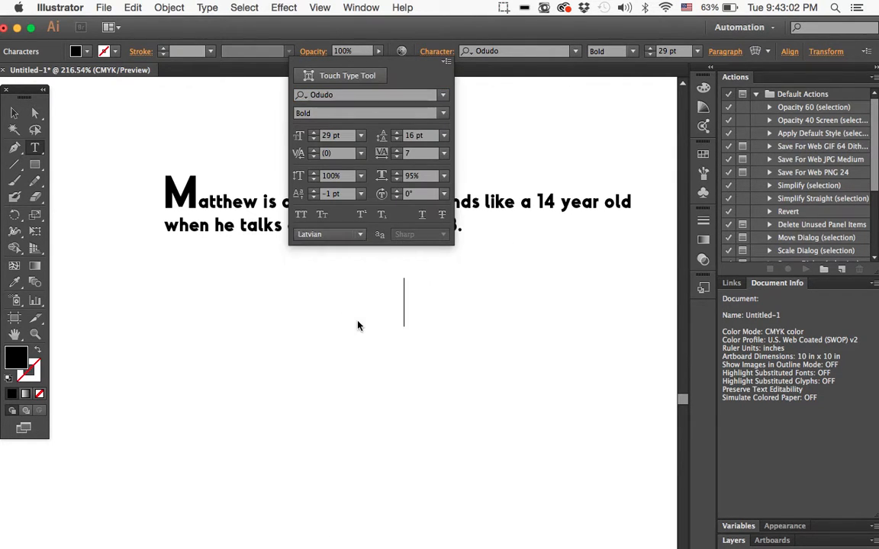
type("hd")
key("BackSpace")
key("BackSpace")
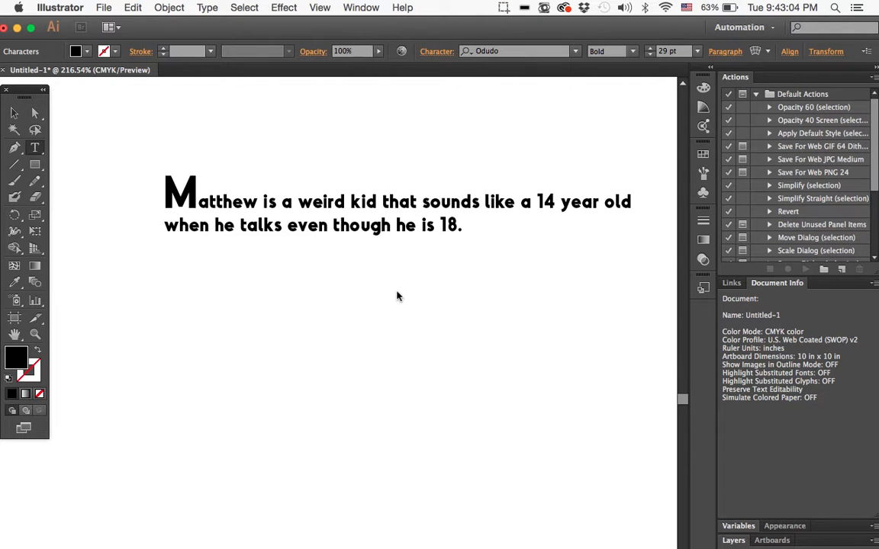
- Set the point text's language to Arabic and enter "ddddddd" as a test
left_click(428, 55)
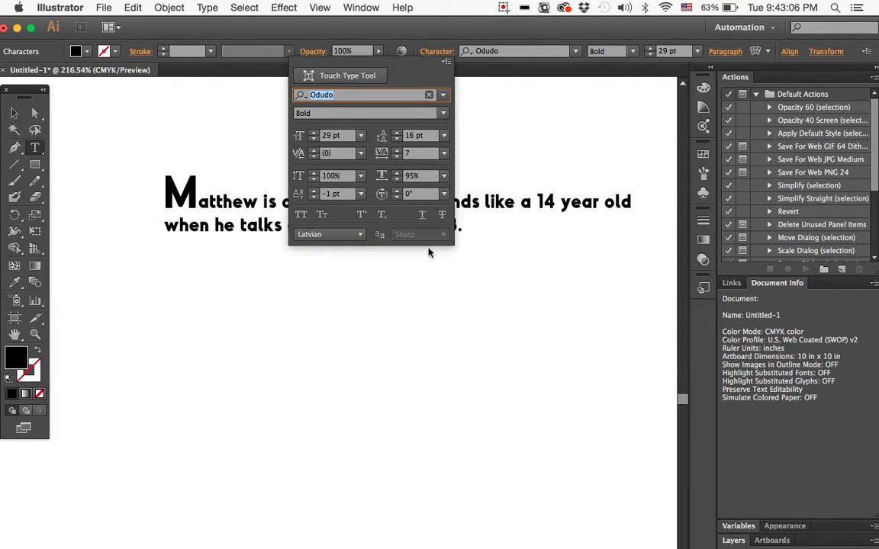
left_click(355, 235)
scroll(352, 334, "up", 10)
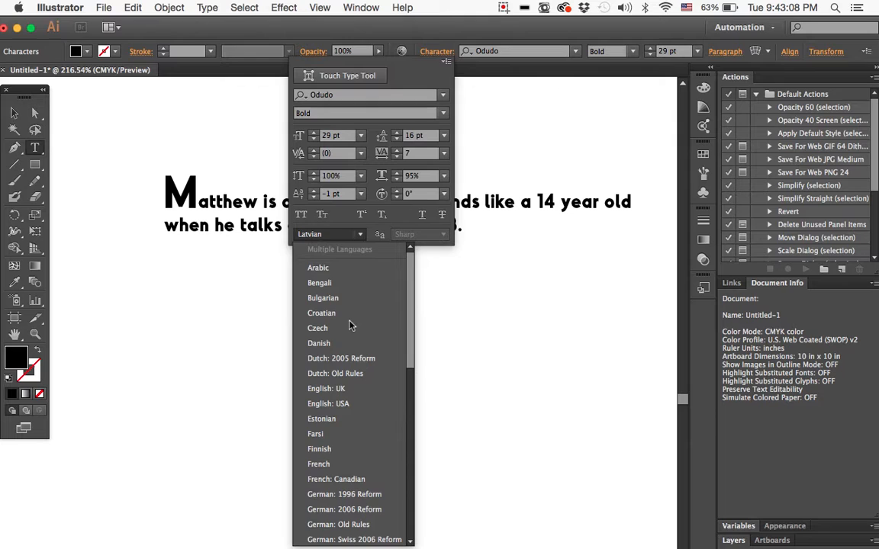
left_click(329, 273)
left_click(329, 274)
type("dddd")
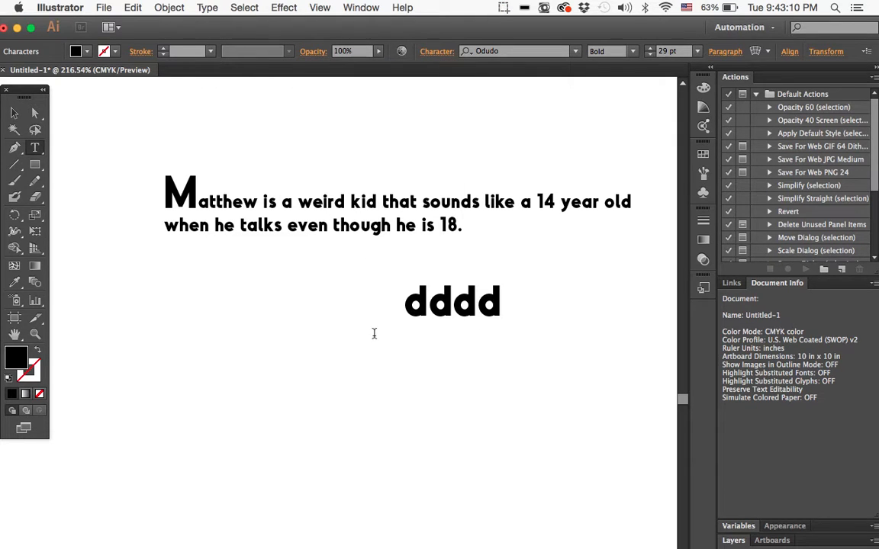
type("ddd")
- Set the language of the whole "ddddddd" text to English: USA, and delete that text object
left_click_drag(575, 303, 361, 270)
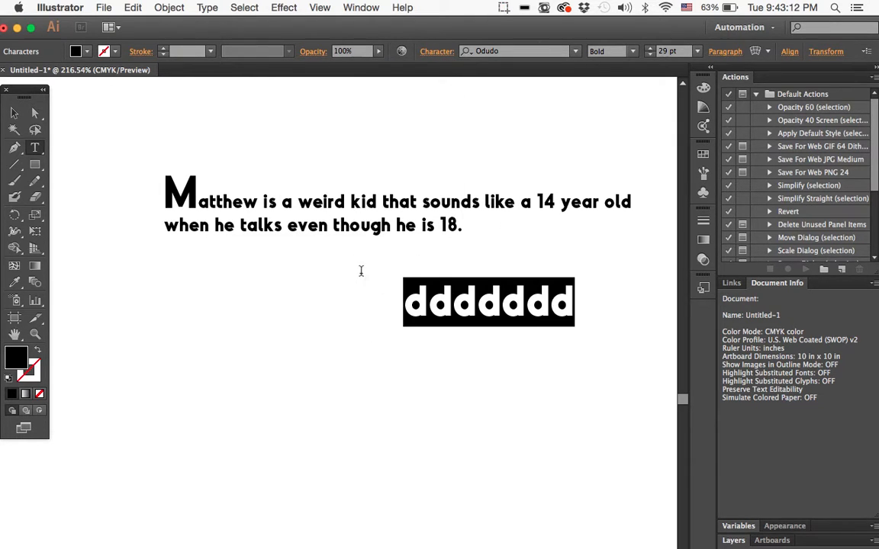
left_click(435, 51)
left_click(336, 235)
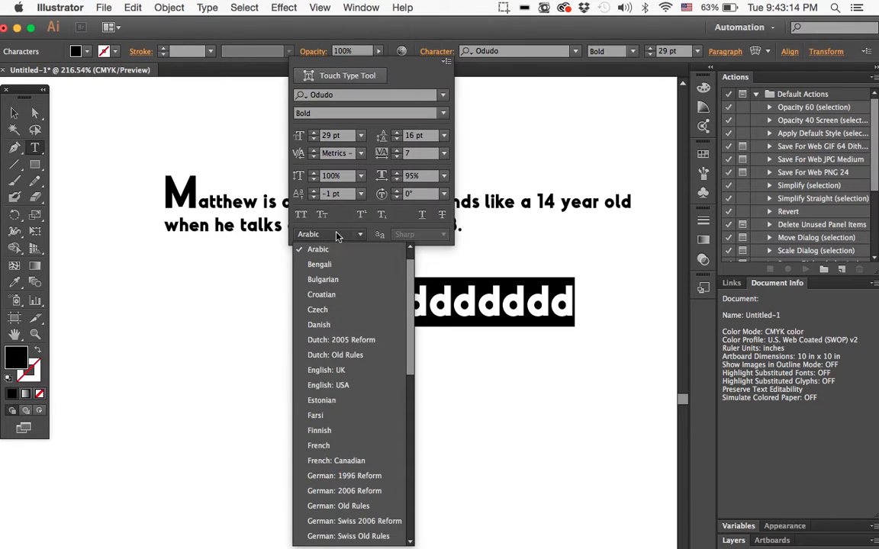
scroll(331, 438, "down", 5)
scroll(331, 437, "up", 6)
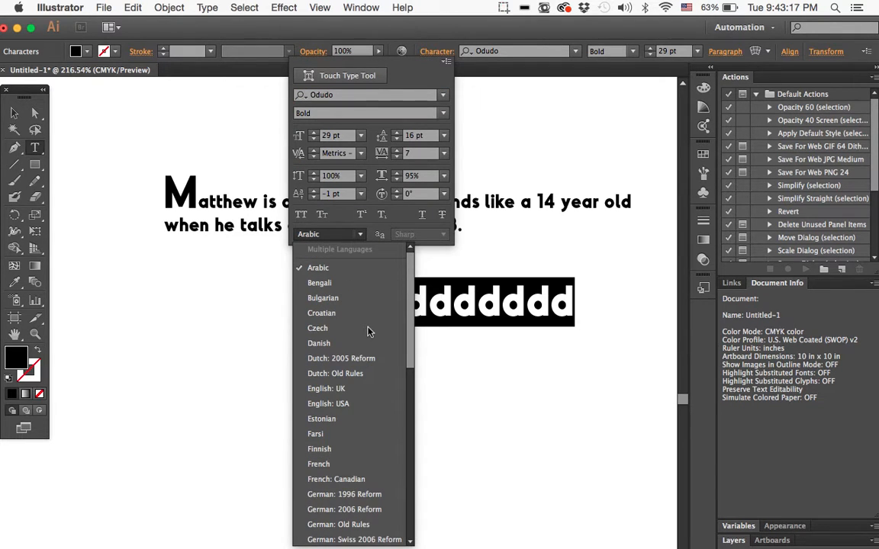
left_click(364, 403)
left_click(455, 386)
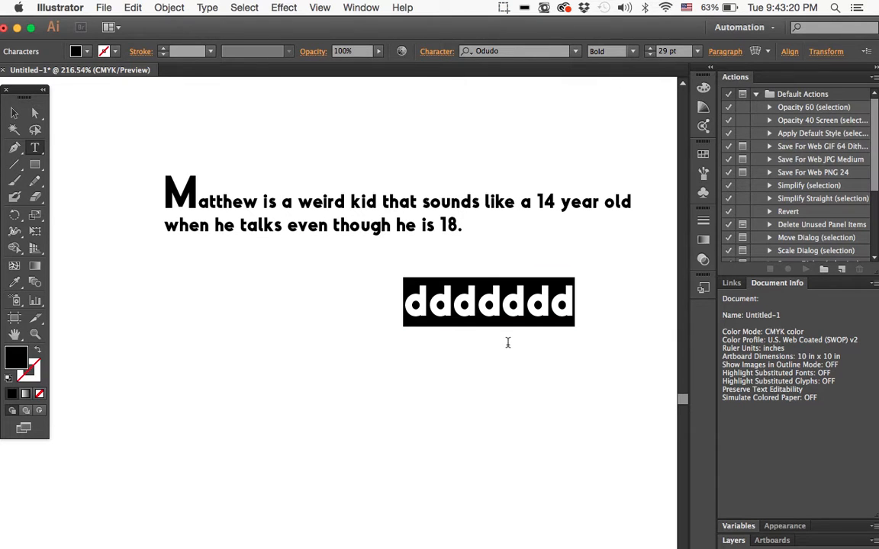
left_click(13, 113)
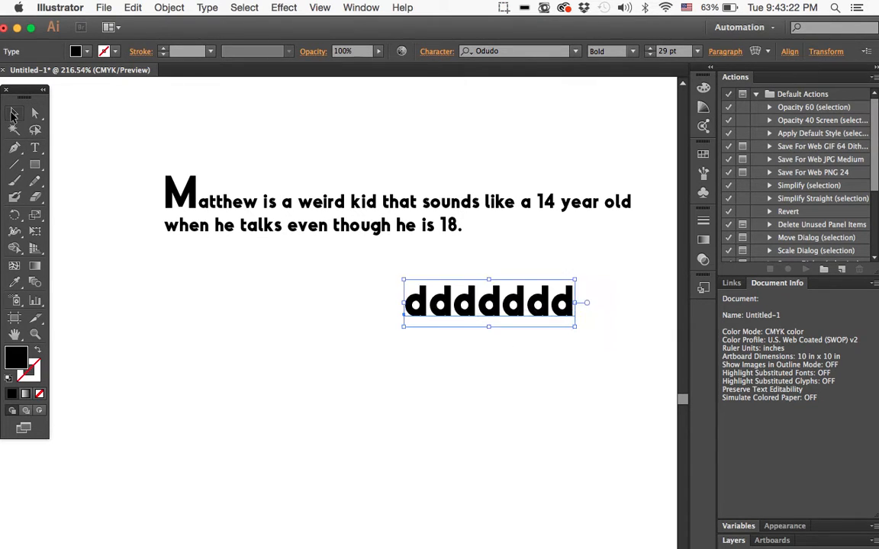
key("Delete")
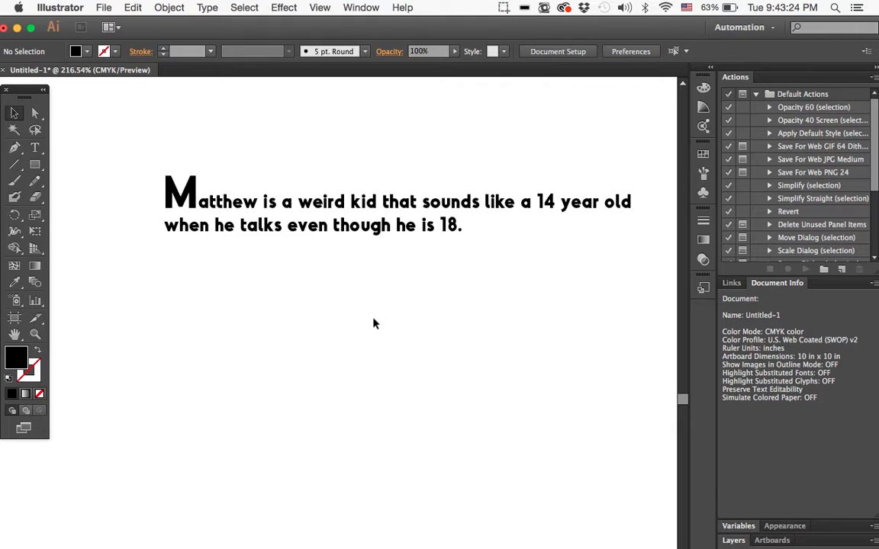
- View the opacity options and select the paragraph as a whole object with the Selection tool
left_click(387, 52)
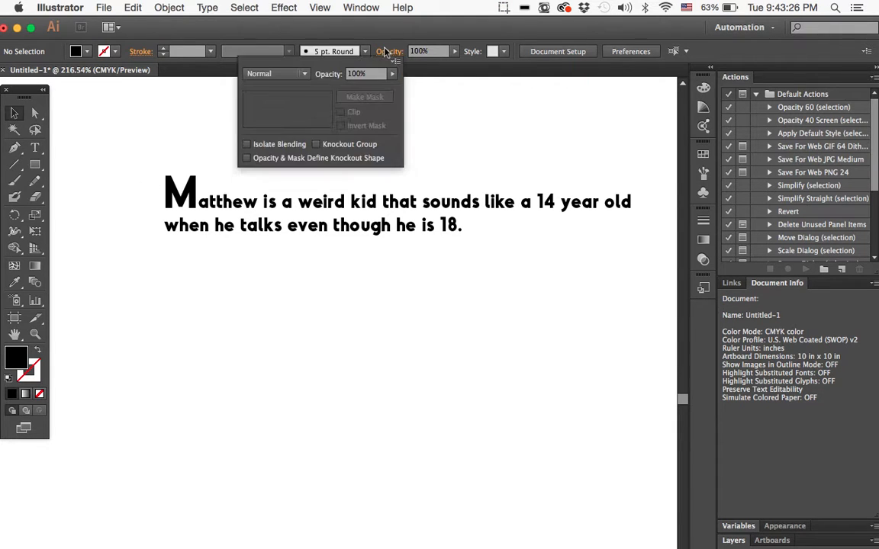
left_click(476, 227)
left_click(34, 147)
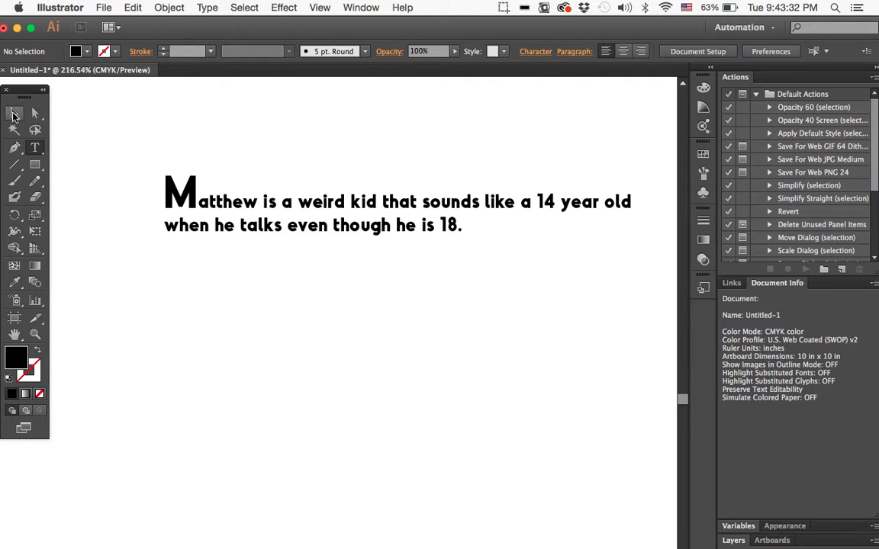
left_click(13, 114)
left_click(321, 241)
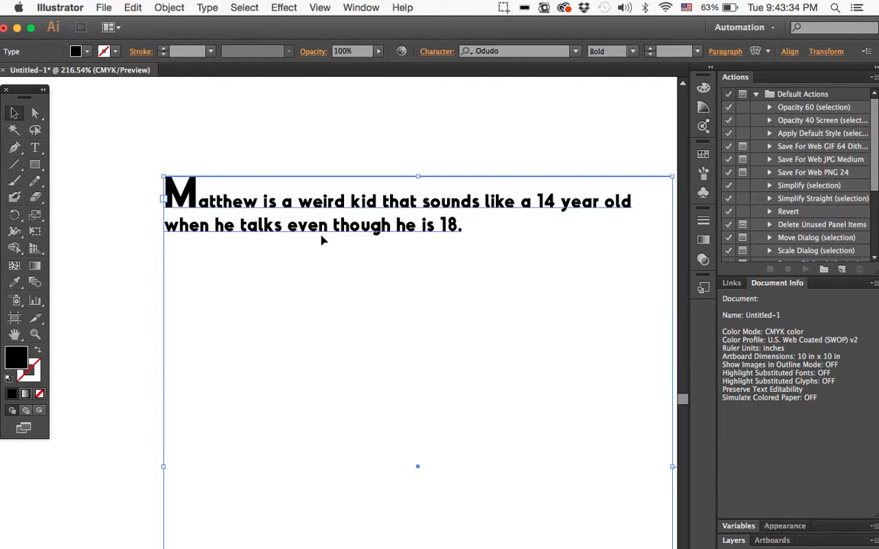
scroll(495, 153, "right", 2)
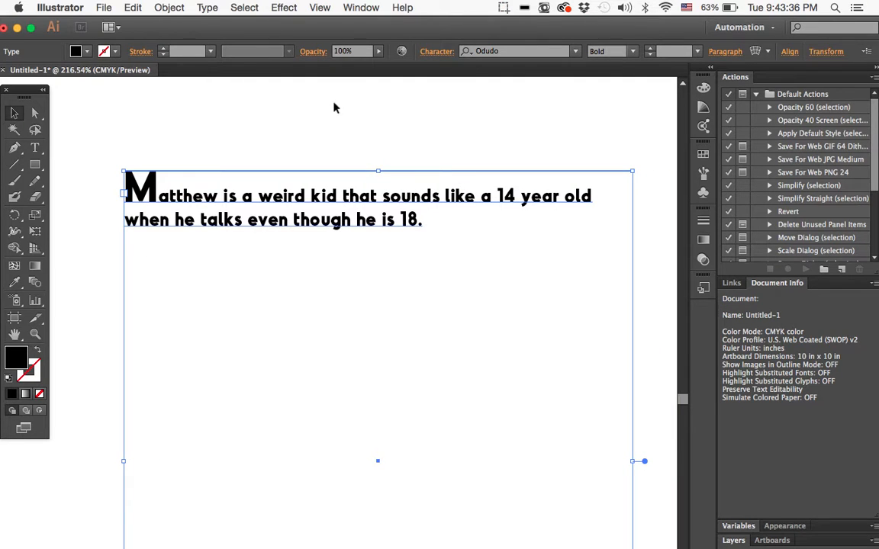
- Replace the whole paragraph in the text frame with "Roses are red violets are red, I'm colorblind."
left_click(37, 148)
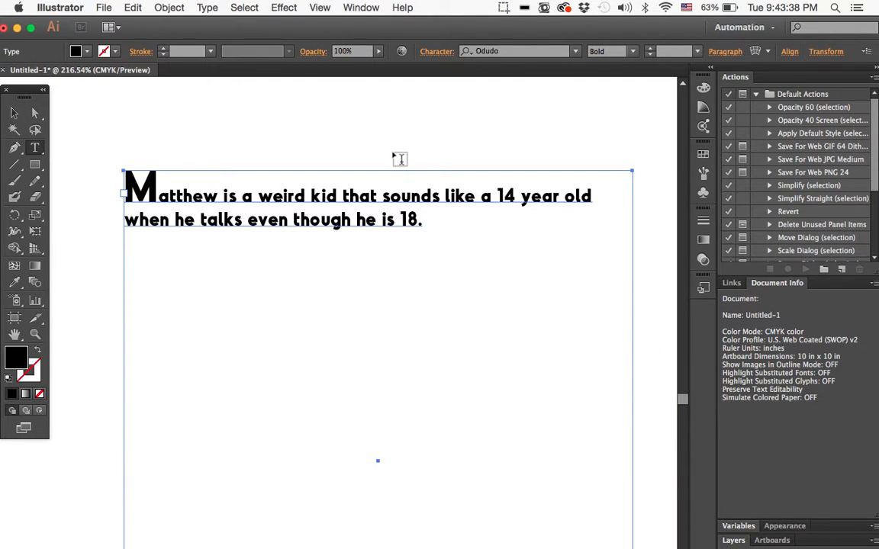
left_click(504, 231)
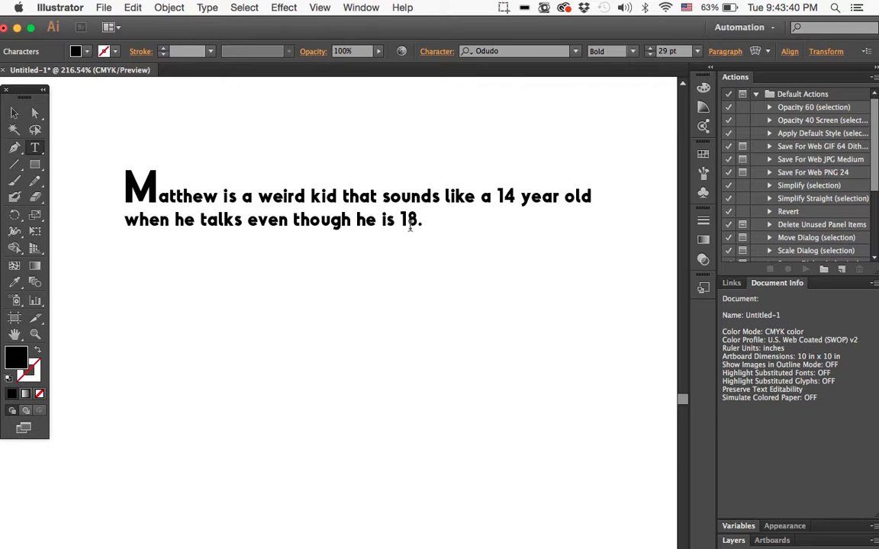
left_click(419, 221)
left_click_drag(539, 26, 552, 8)
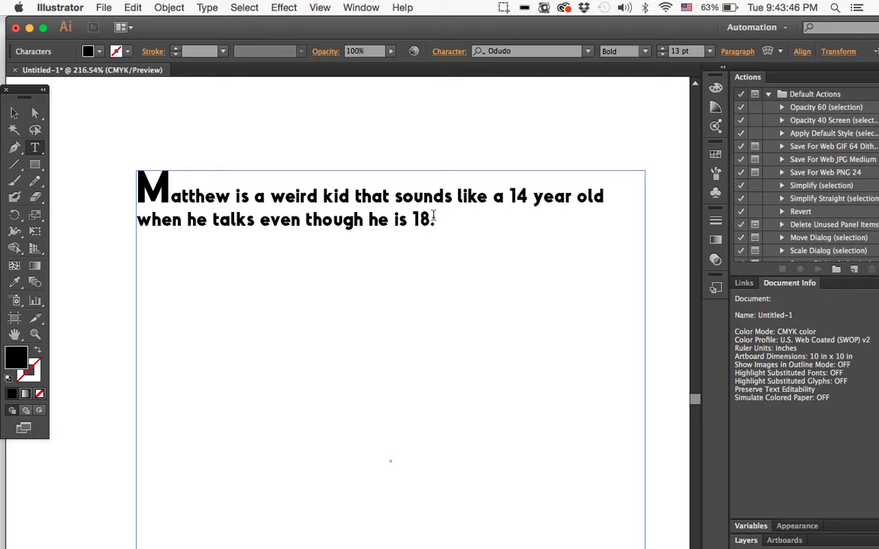
left_click_drag(432, 220, 49, 176)
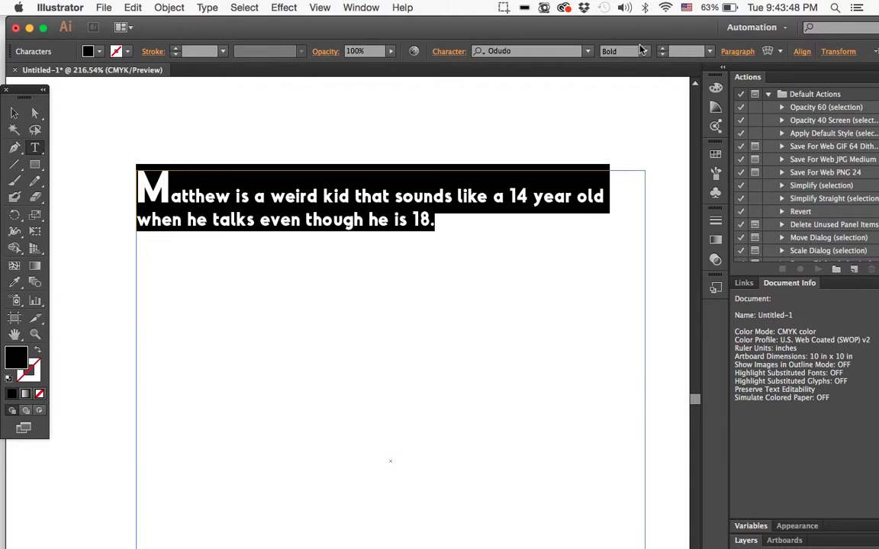
type("R")
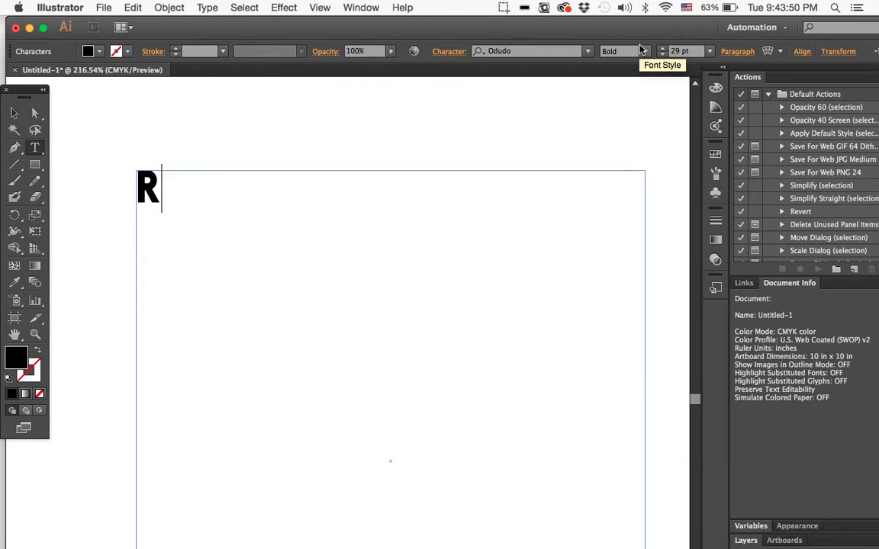
type("oses are")
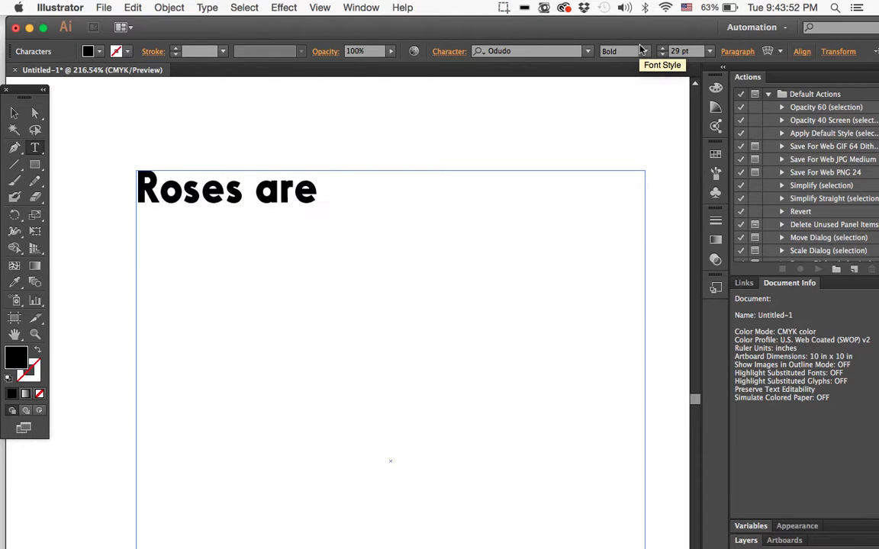
type(" red vio")
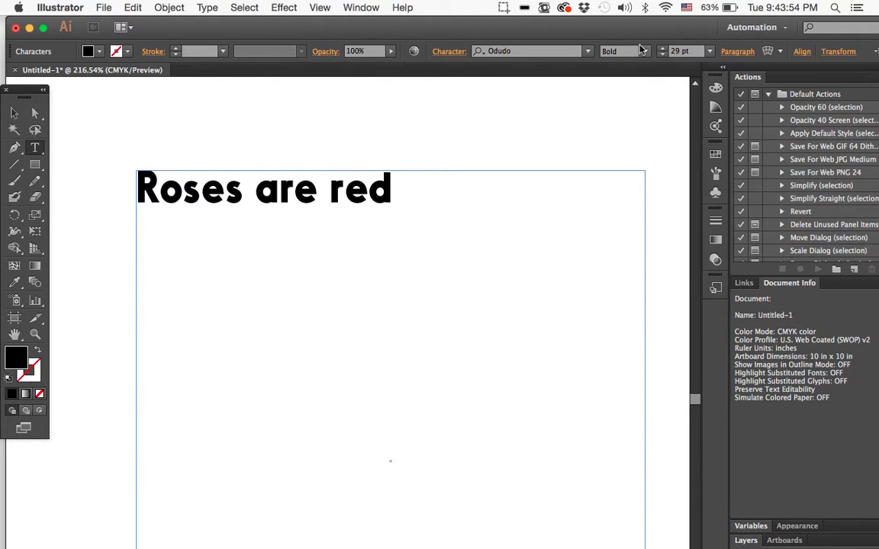
type("lets are")
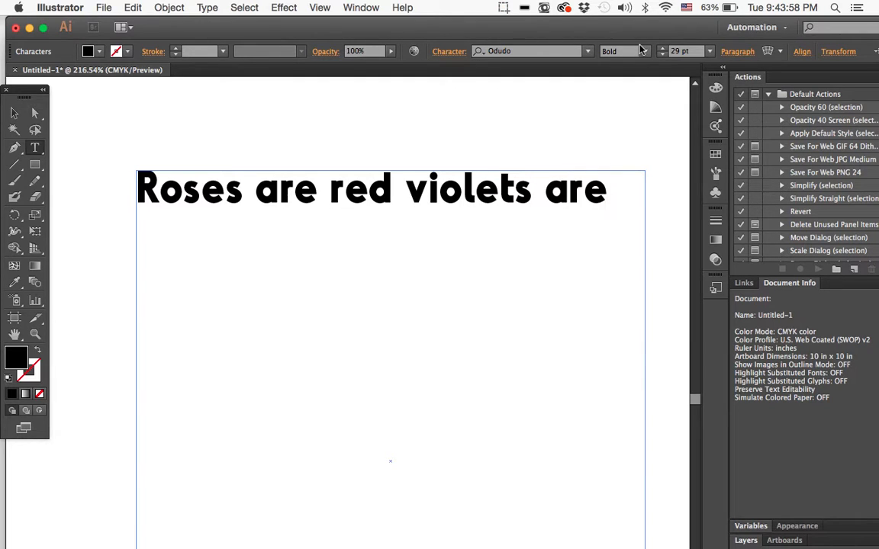
type(" red, I")
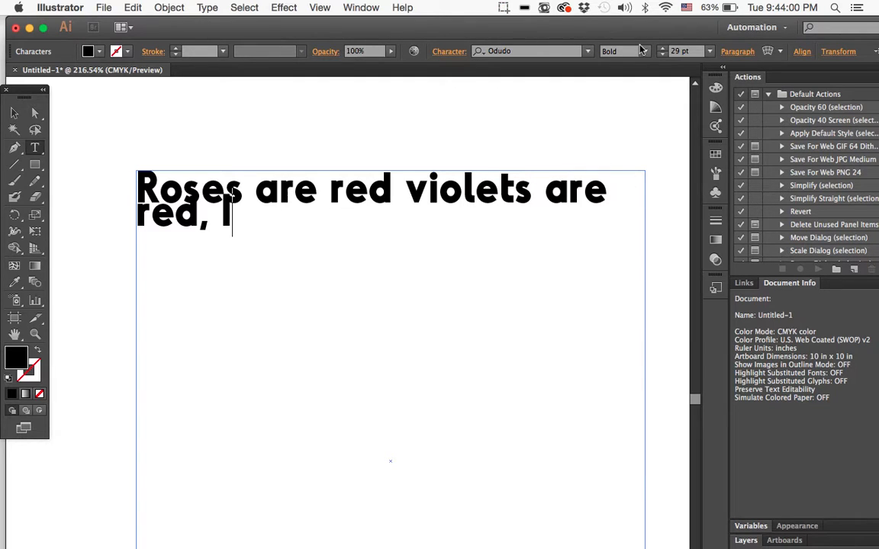
type("'m col")
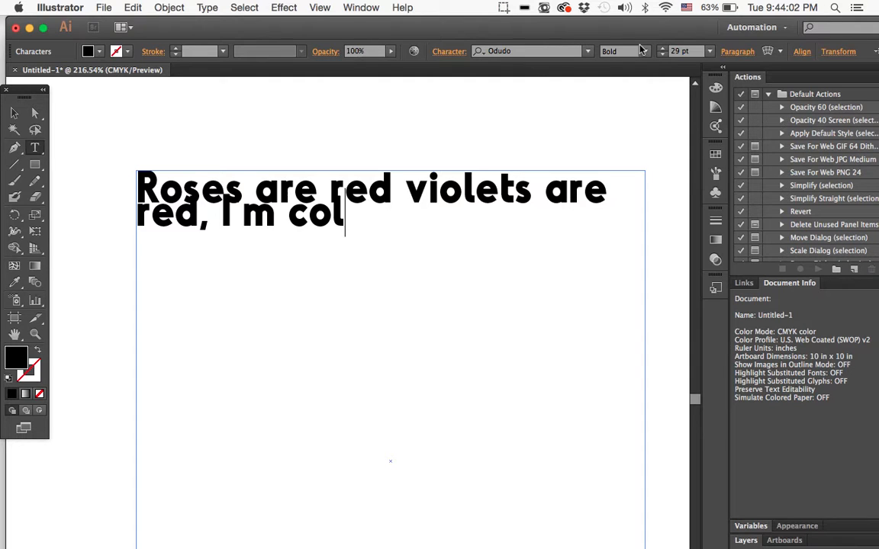
type("orblimd")
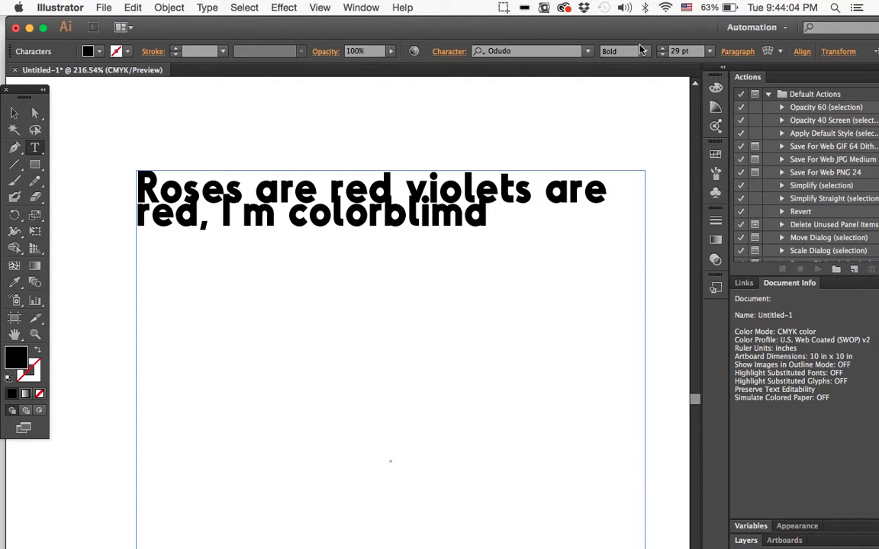
key("BackSpace")
key("BackSpace")
type("nd .")
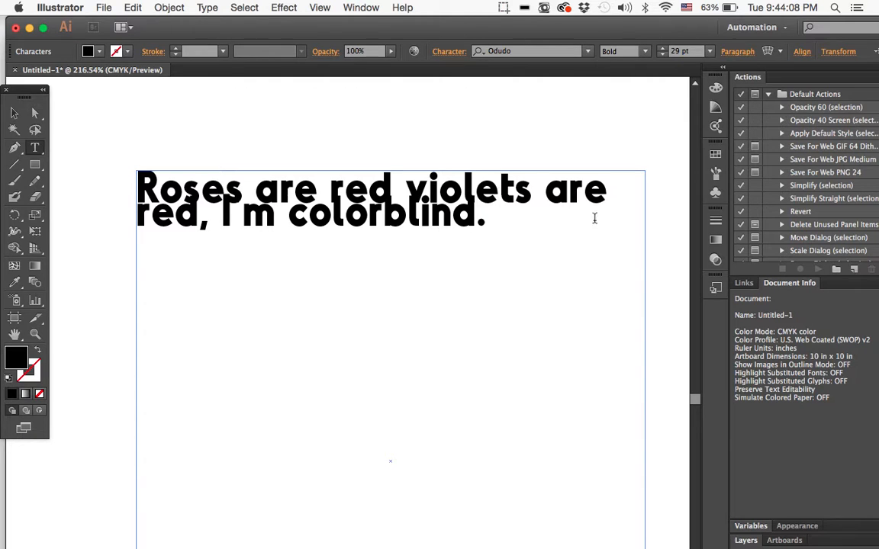
- Increase the leading of the entire new paragraph enough to separate its two overlapping lines
left_click_drag(595, 217, 131, 169)
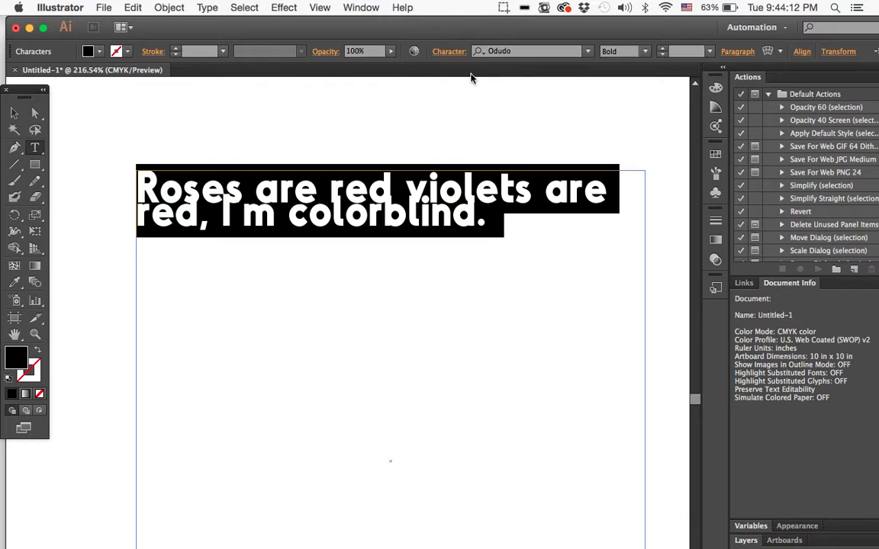
left_click(449, 51)
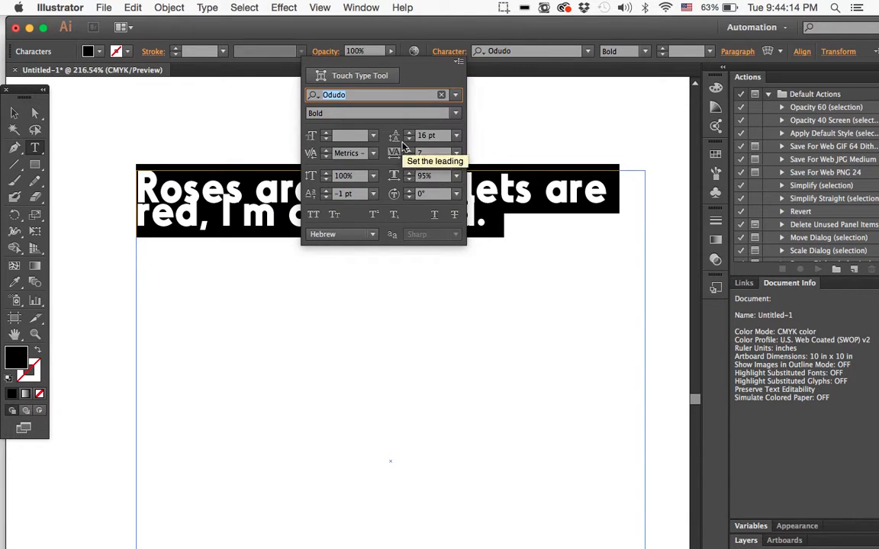
left_click(410, 132)
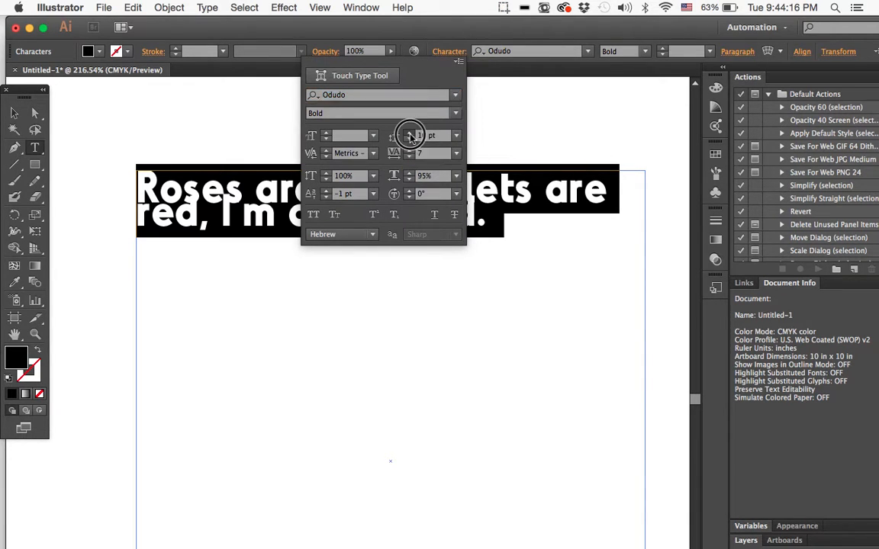
left_click(409, 132)
left_click(409, 133)
left_click(409, 135)
left_click(410, 135)
left_click(409, 135)
left_click(409, 135)
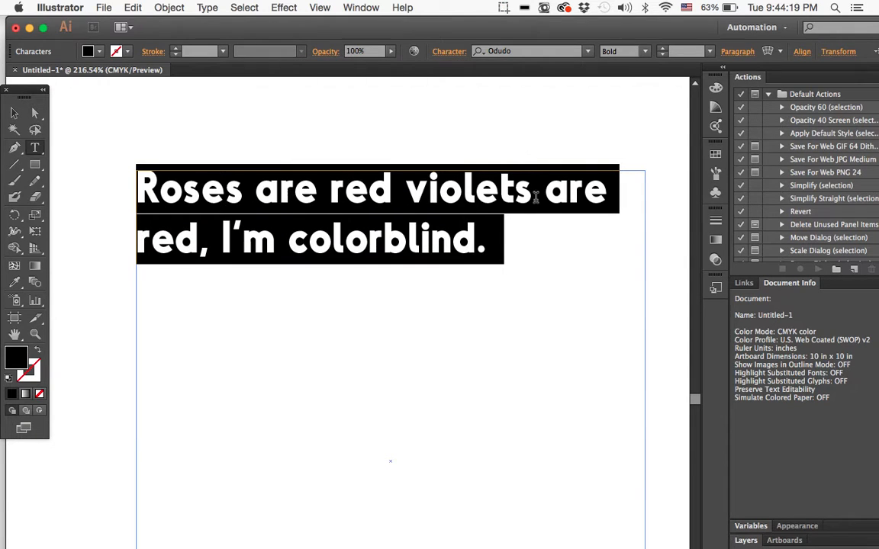
- Select the paragraph's text frame as a whole object with the Selection tool and open its paragraph formatting options
left_click(13, 112)
scroll(454, 262, "right", 1)
scroll(454, 262, "down", 2)
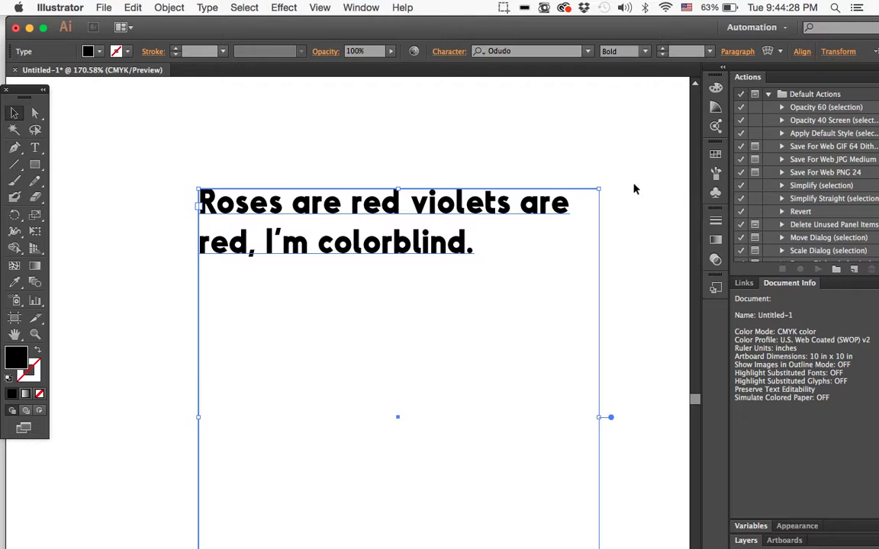
left_click(737, 53)
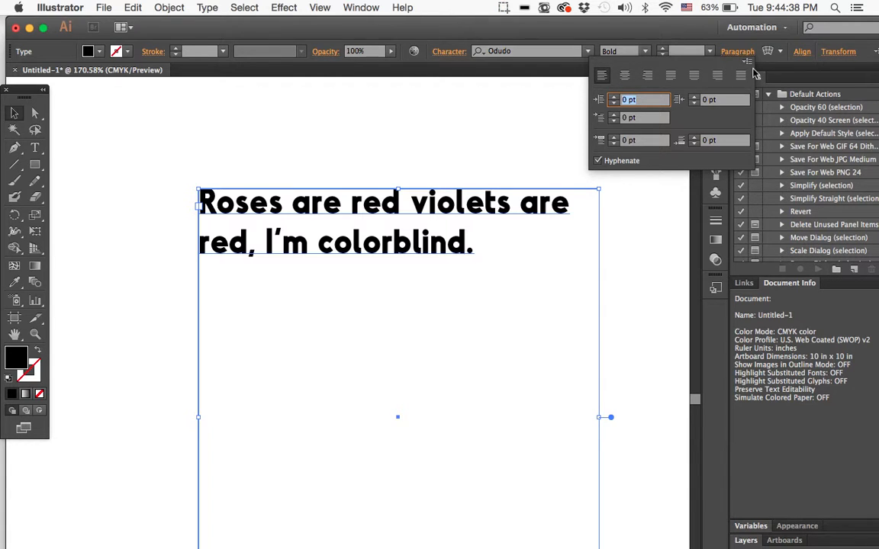
- Try center, right and the four justified alignments on the paragraph, finishing with left alignment
left_click(622, 78)
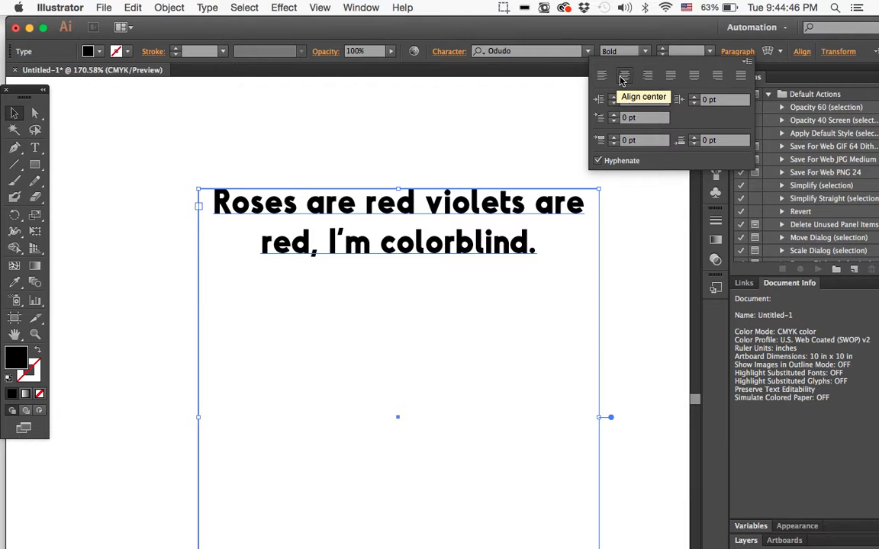
left_click(648, 78)
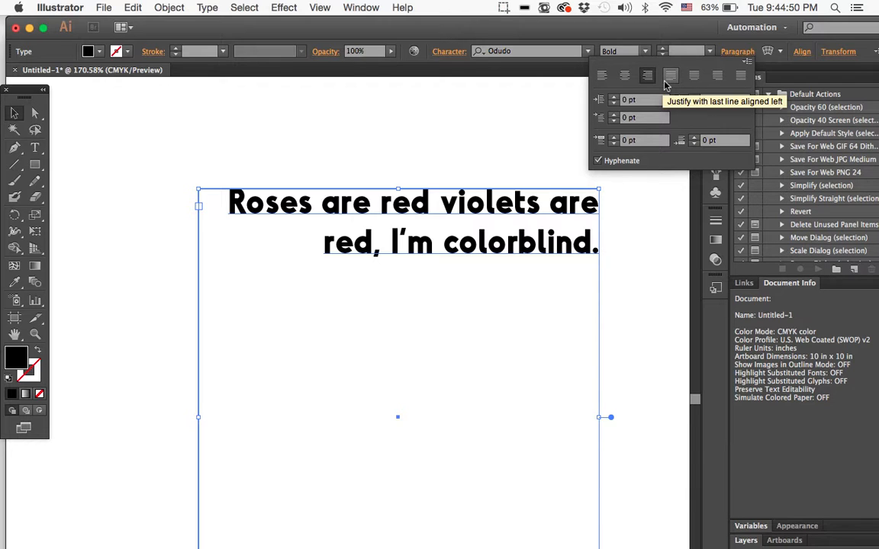
left_click(670, 76)
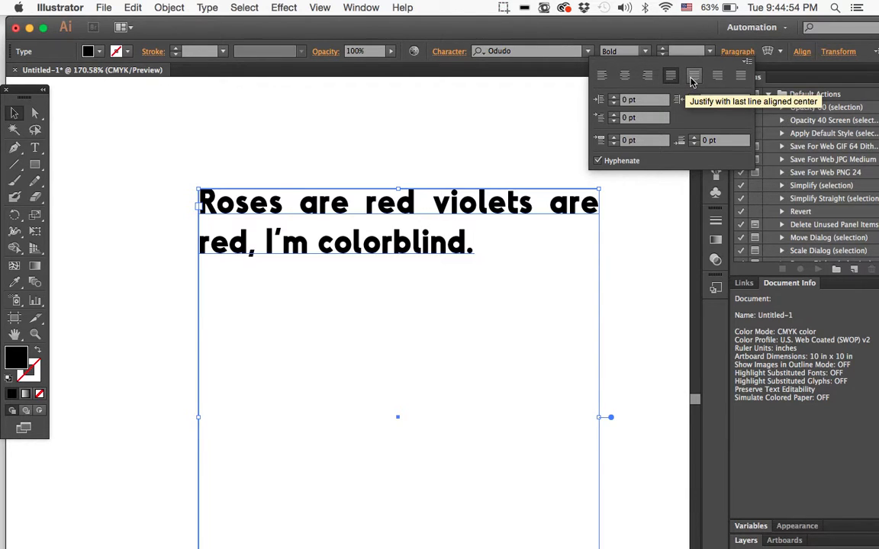
left_click(692, 76)
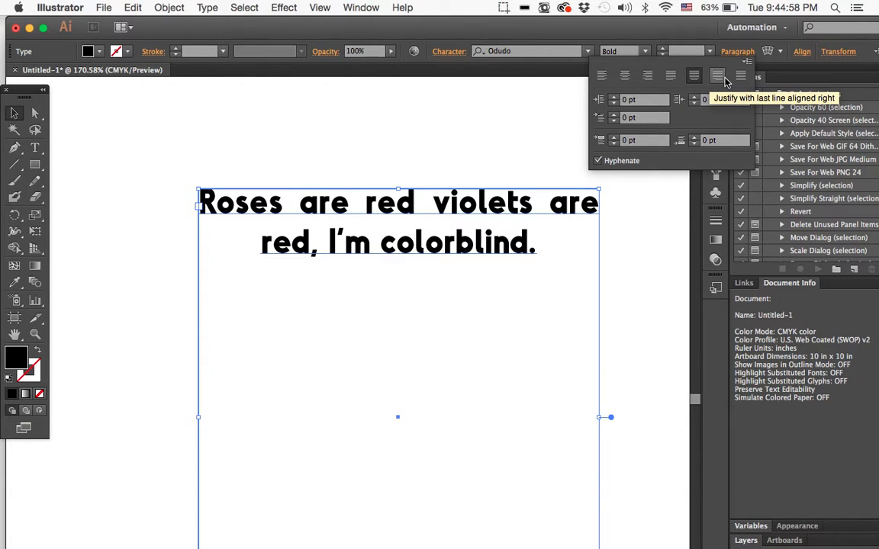
left_click(717, 76)
left_click(742, 76)
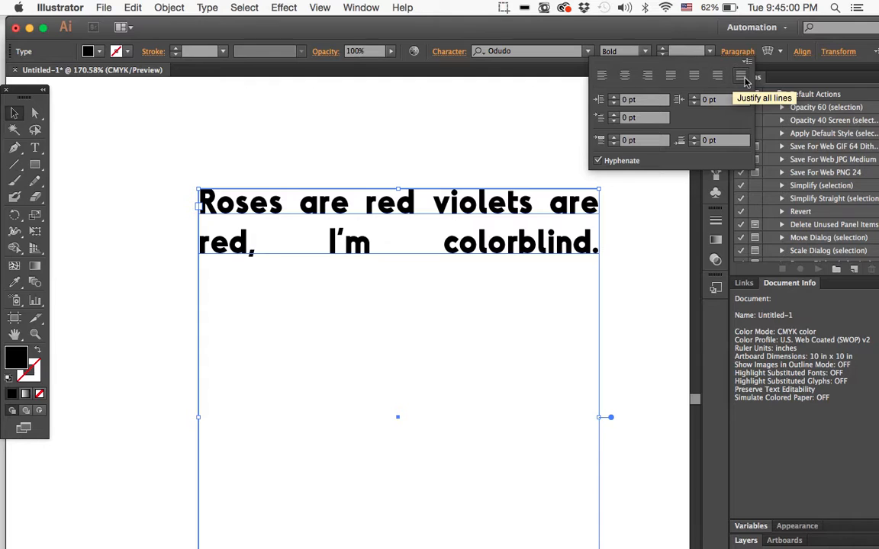
left_click(604, 77)
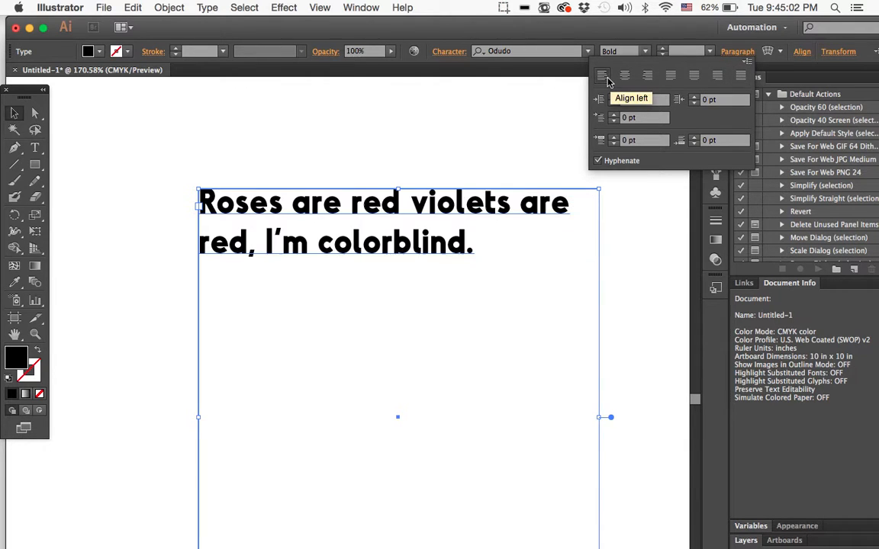
left_click(624, 75)
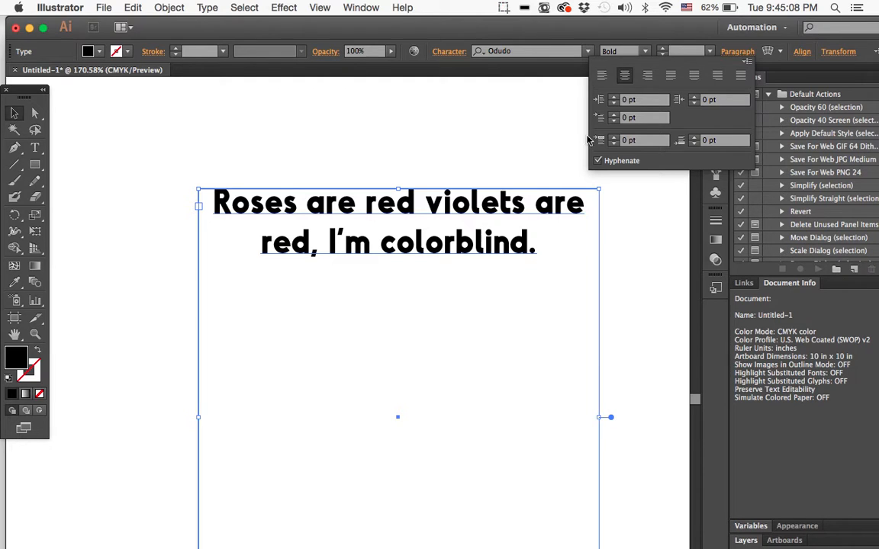
left_click(602, 76)
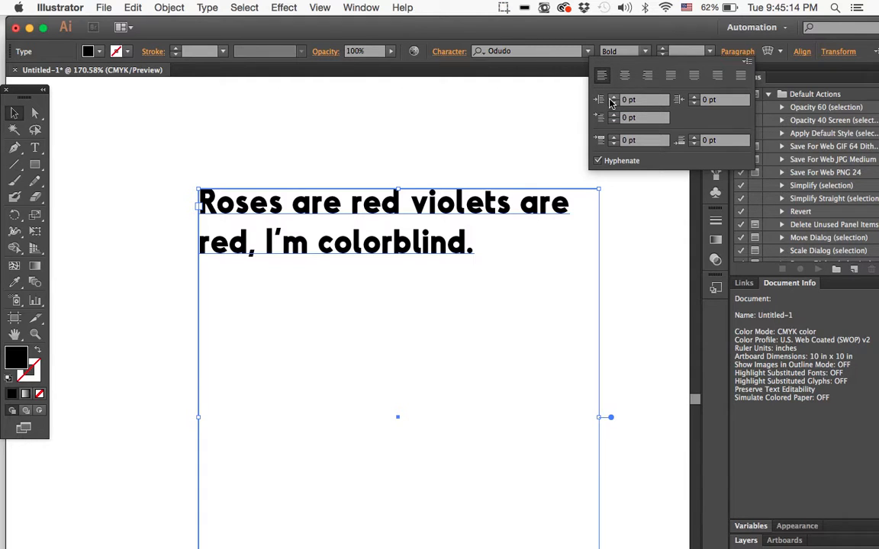
- Set the paragraph's left indent to 5 pt
left_click(611, 98)
left_click(611, 97)
left_click(611, 98)
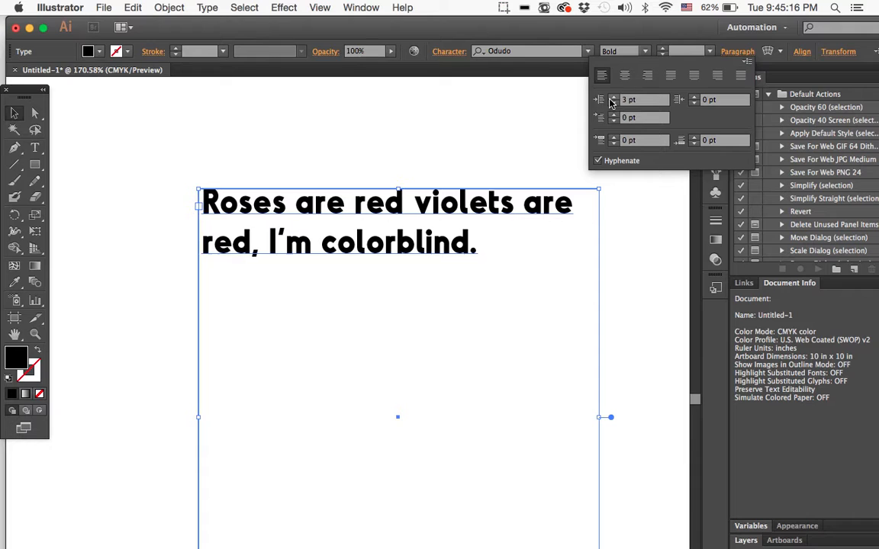
left_click(611, 97)
left_click(611, 97)
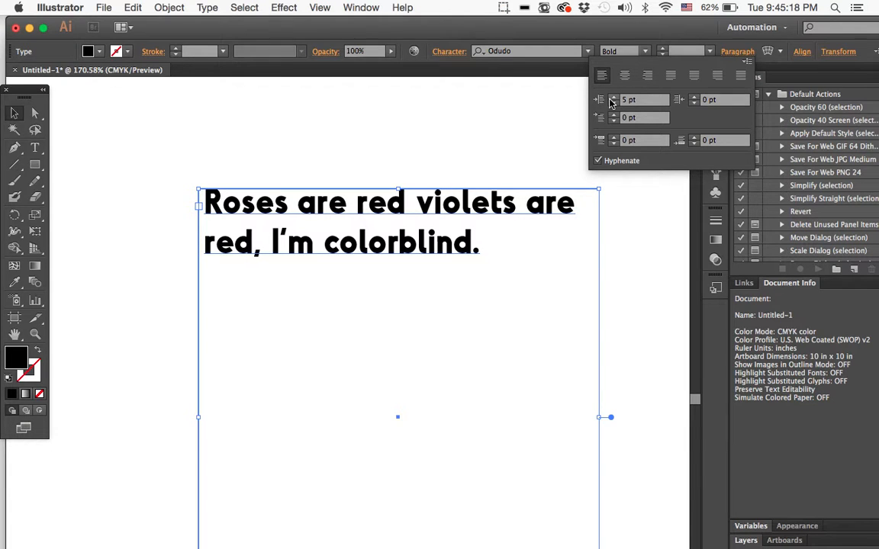
- Lower the paragraph's left indent to -1 pt and reset it to 0 pt
left_click(610, 105)
left_click(611, 105)
left_click(611, 104)
left_click(611, 104)
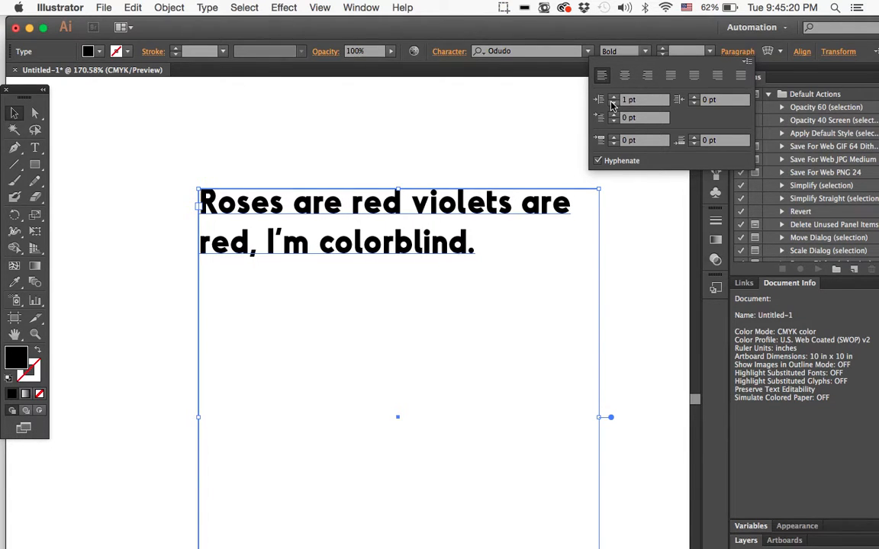
left_click(611, 104)
left_click(611, 105)
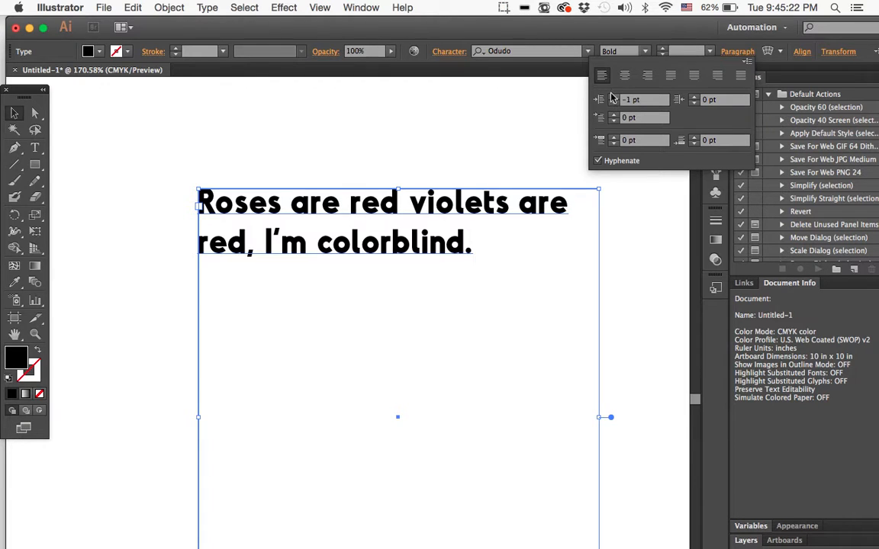
left_click(612, 97)
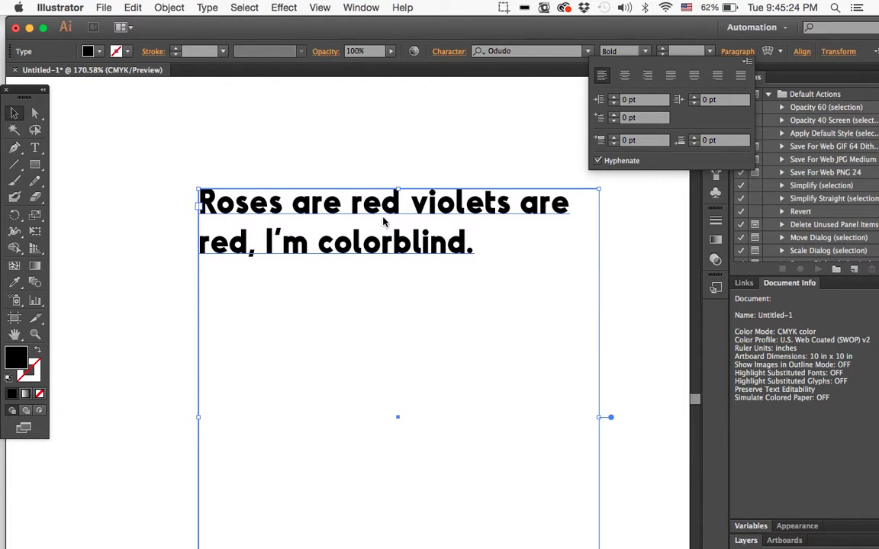
- Set the paragraph's first-line left indent to 5 pt
left_click(614, 115)
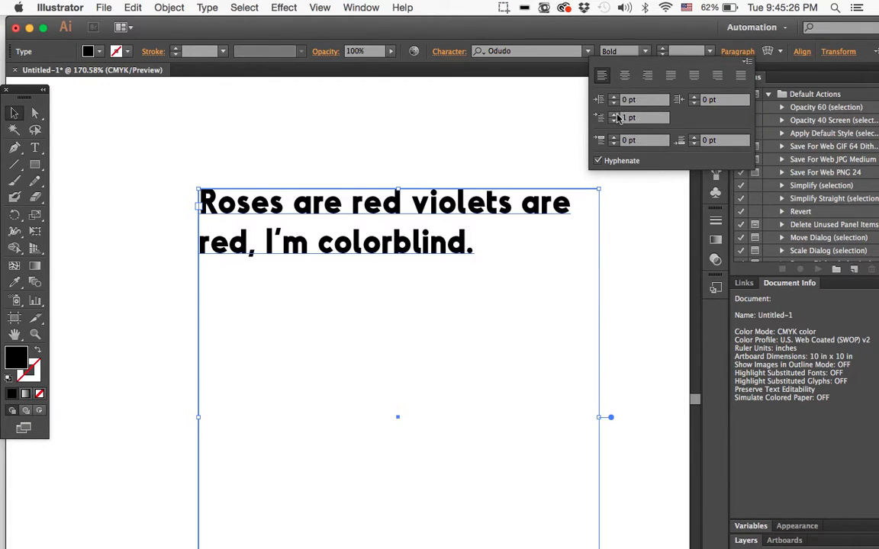
left_click(615, 115)
left_click(614, 114)
left_click(616, 116)
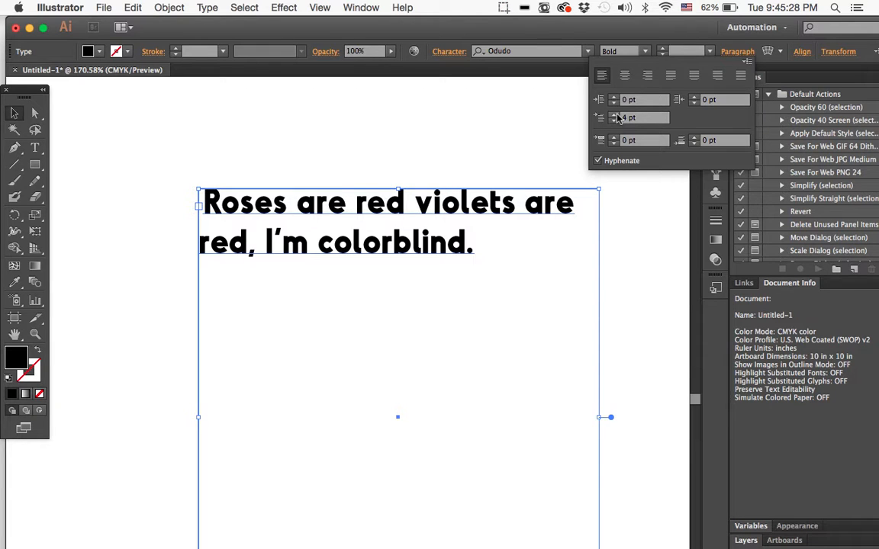
left_click(617, 115)
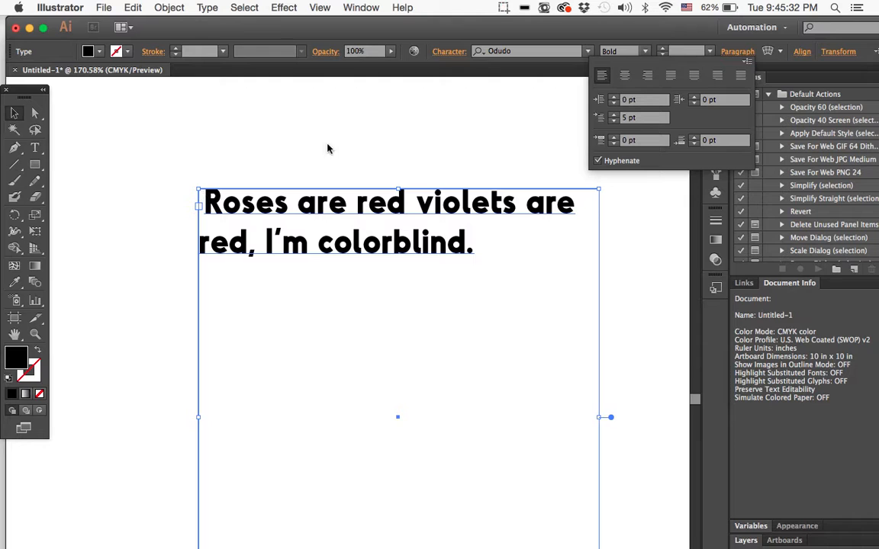
- Reset the paragraph's first-line left indent to 0 pt
left_click(612, 120)
left_click(612, 121)
left_click(612, 121)
left_click(613, 121)
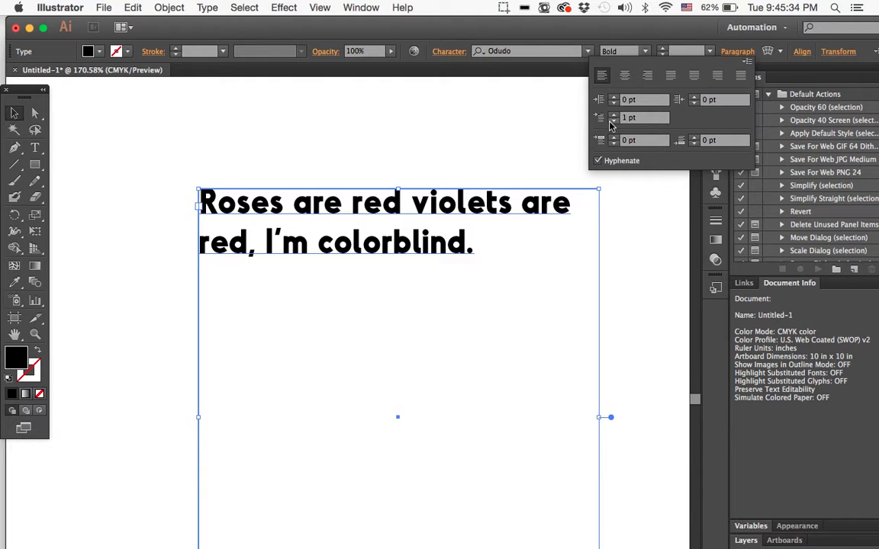
left_click(613, 121)
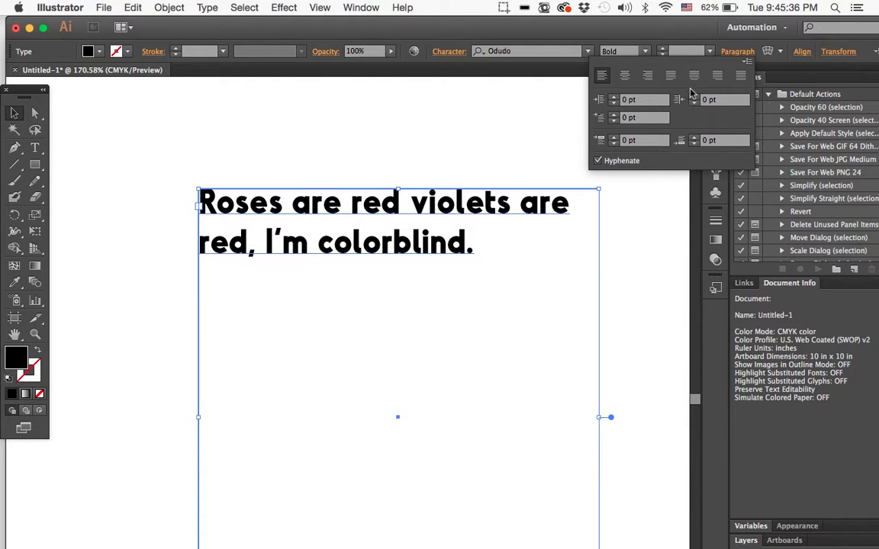
- Raise the left-aligned paragraph's right indent to 5 pt and lower it to -1 pt
left_click(694, 97)
left_click(694, 97)
left_click(694, 96)
left_click(694, 96)
left_click(694, 96)
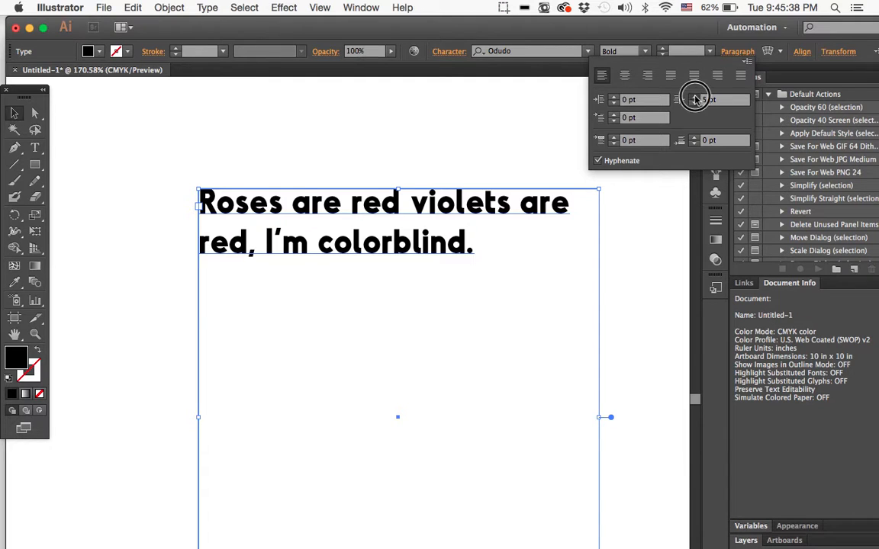
left_click(694, 96)
left_click(694, 96)
left_click(694, 96)
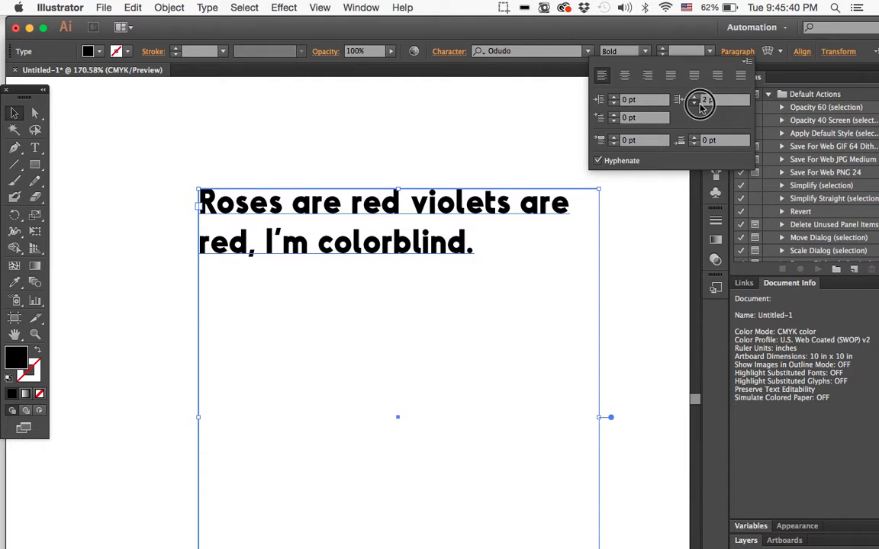
- Set the right indent to 5 pt with the paragraph right-aligned, try center alignment and return to left alignment
left_click(647, 75)
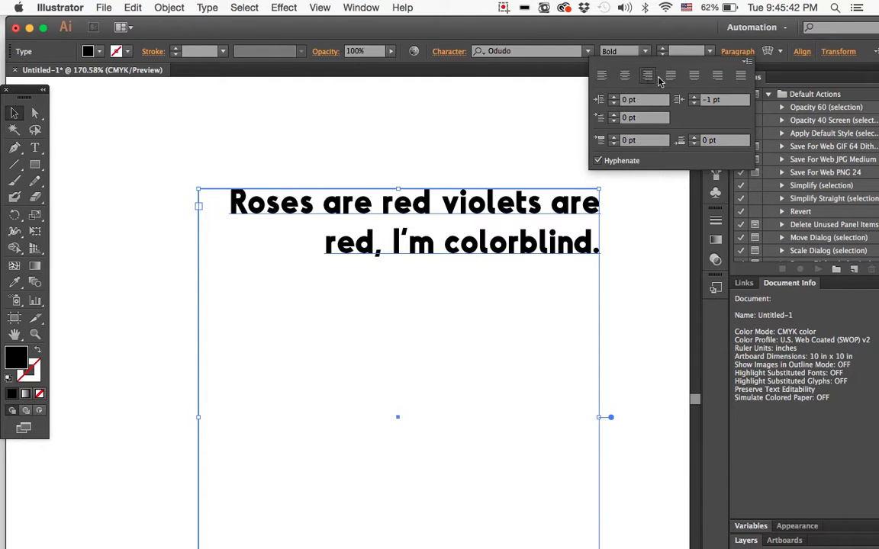
left_click(693, 97)
left_click(693, 97)
left_click(693, 97)
left_click(693, 96)
left_click(693, 97)
left_click(694, 97)
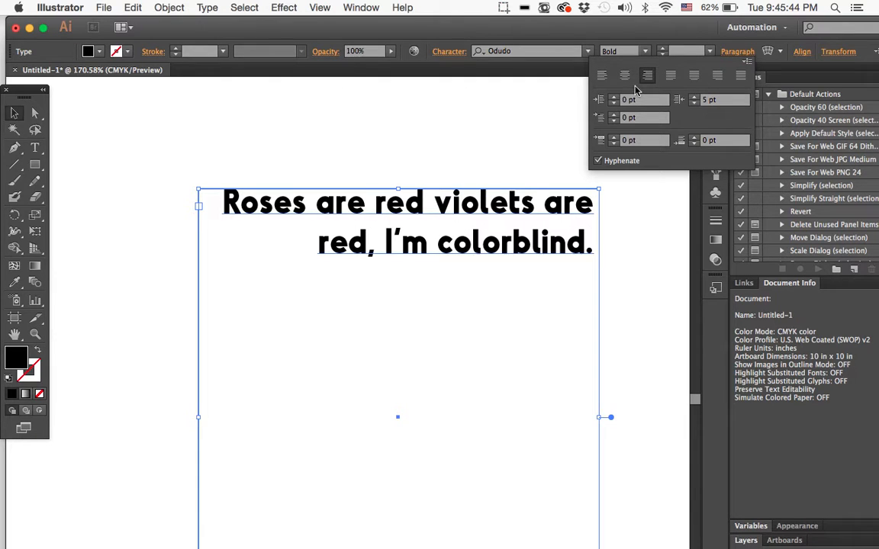
left_click(624, 75)
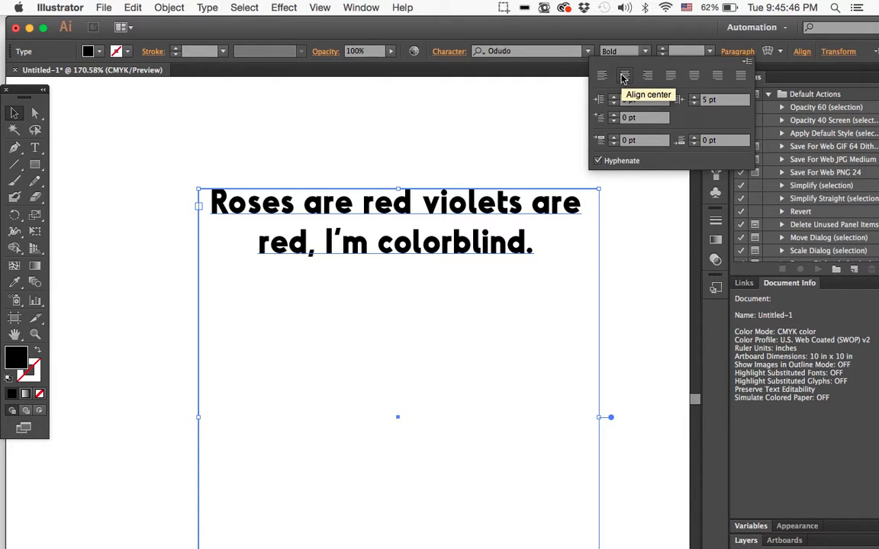
left_click(601, 76)
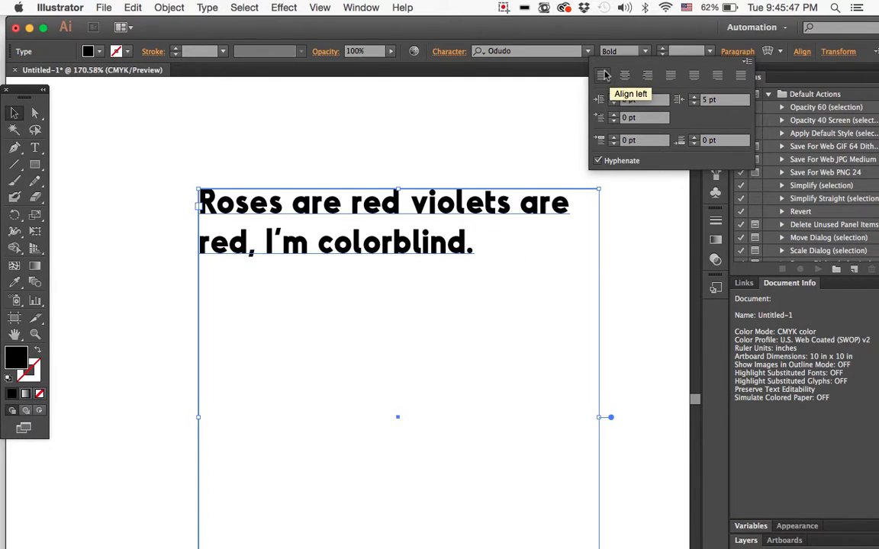
- Select the second line of text with the Type tool and raise the space before its paragraph to 54 pt
left_click(615, 141)
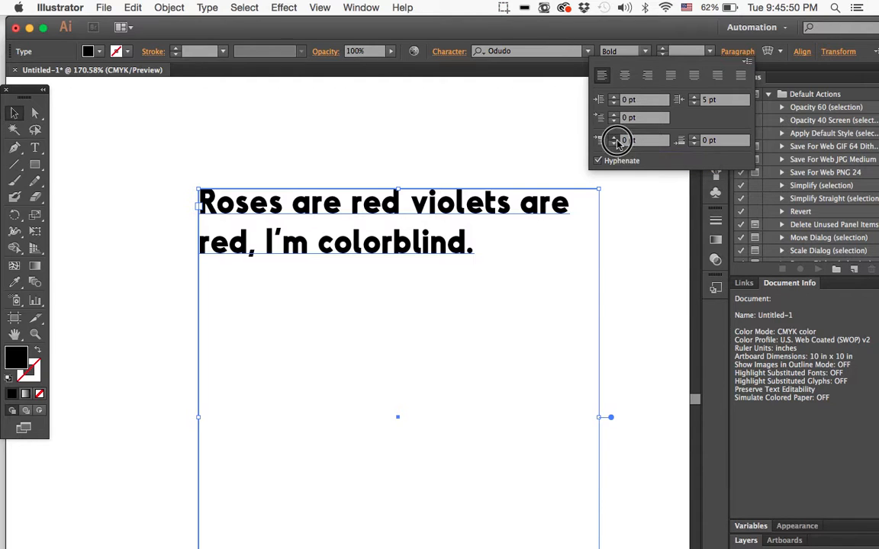
left_click(615, 141)
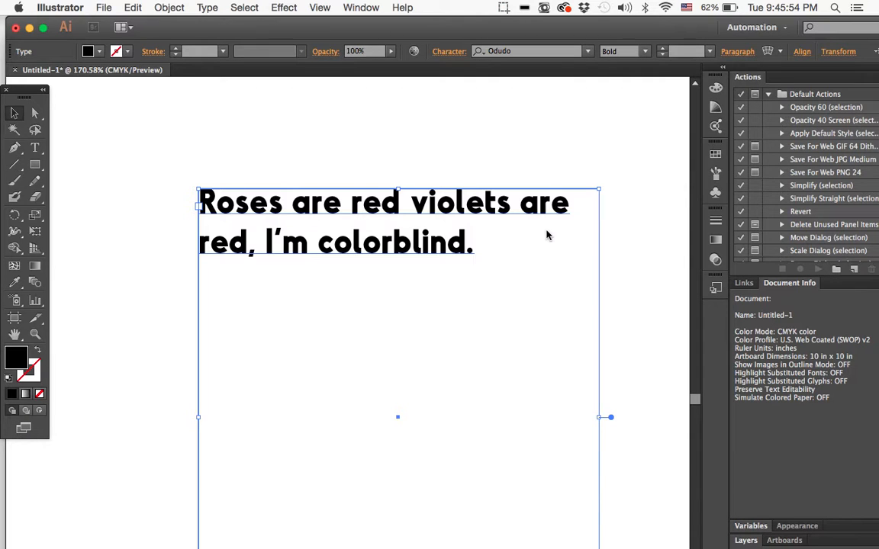
left_click(36, 148)
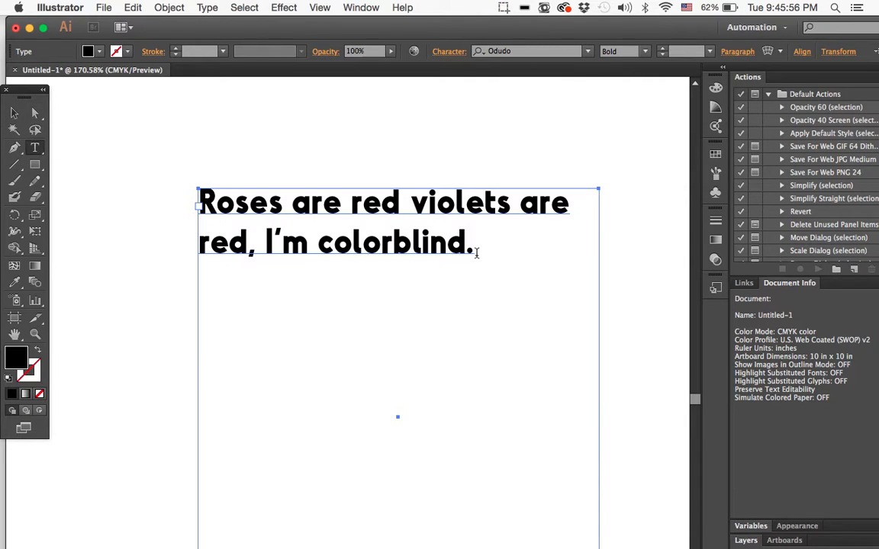
left_click_drag(474, 244, 145, 227)
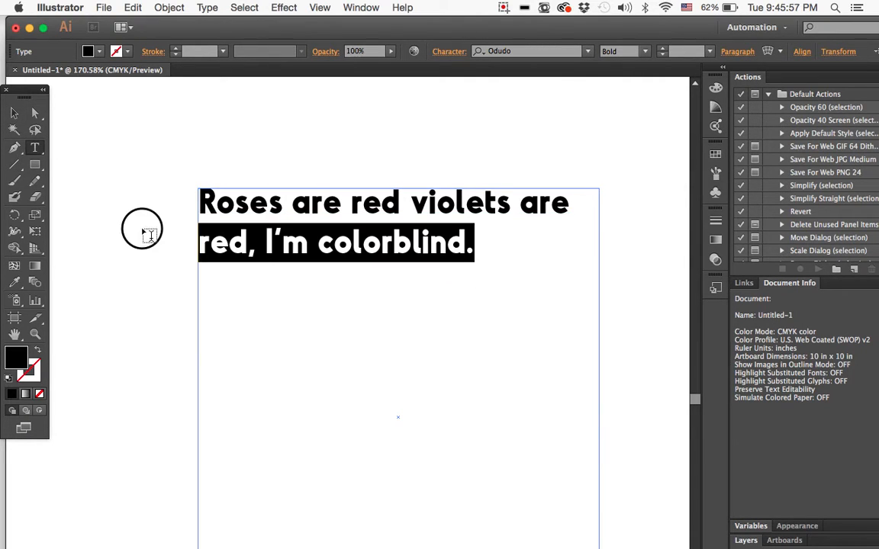
left_click(736, 51)
left_click(613, 137)
left_click(612, 137)
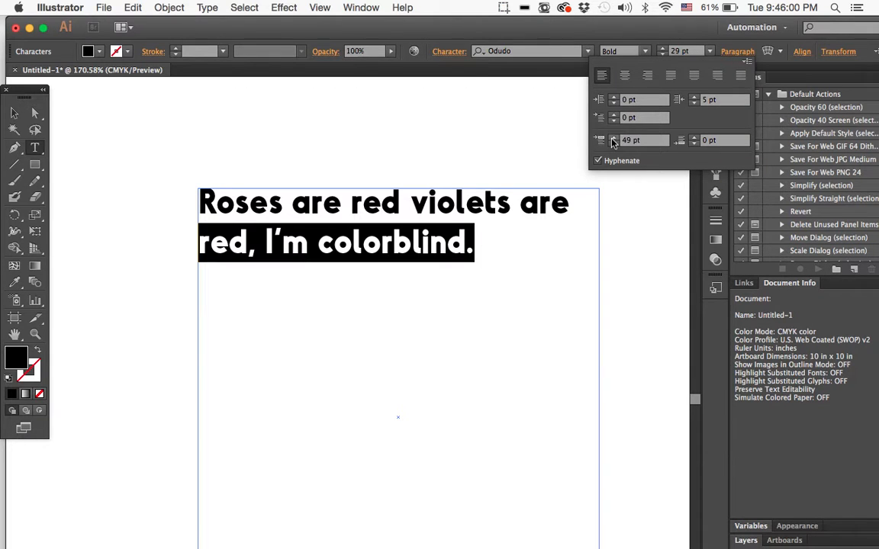
left_click_drag(518, 248, 73, 186)
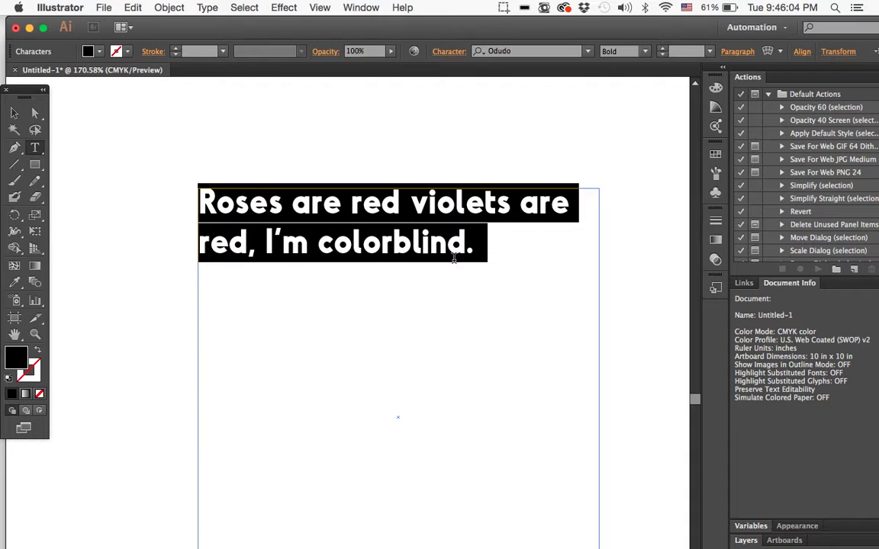
left_click(473, 238)
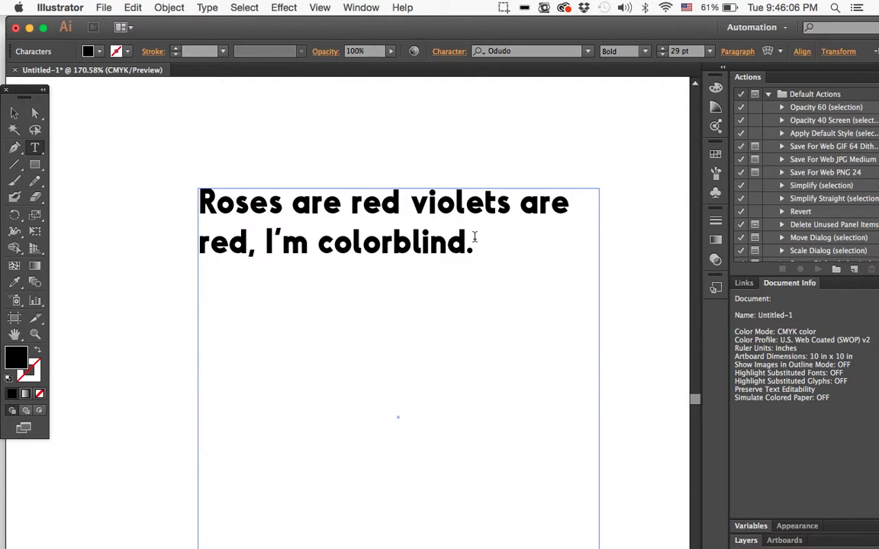
key("Return")
type("che")
key("BackSpace")
key("BackSpace")
key("BackSpace")
key("BackSpace")
- Set the space before the "Roses are red" paragraph to 30 pt
left_click(736, 51)
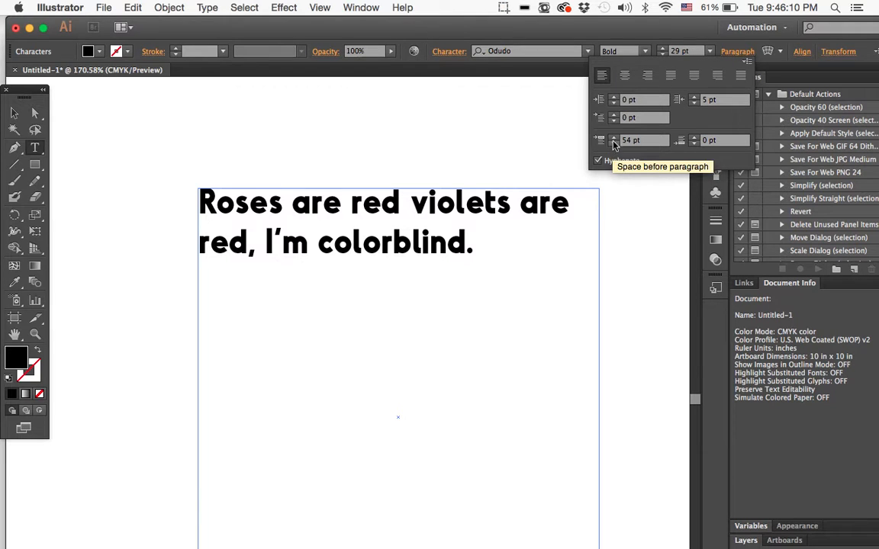
left_click(614, 143)
left_click(614, 144)
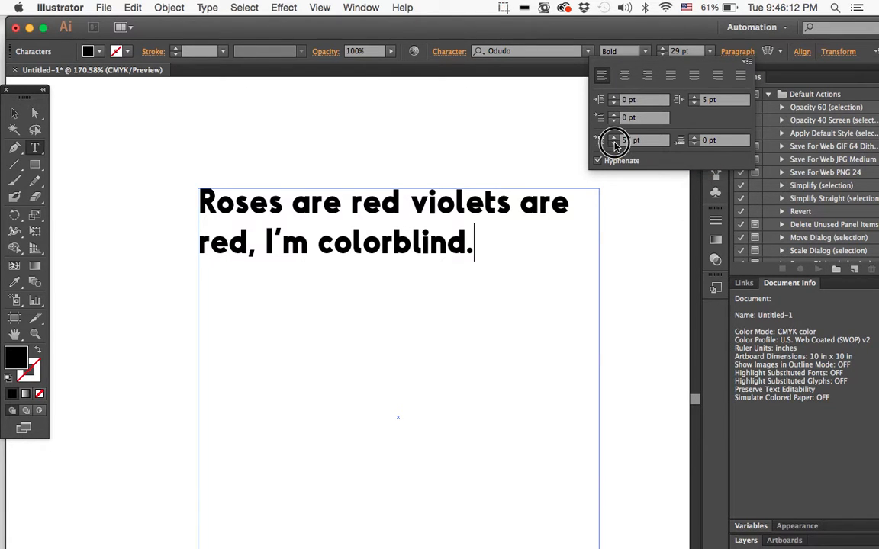
left_click(615, 144)
left_click(539, 251)
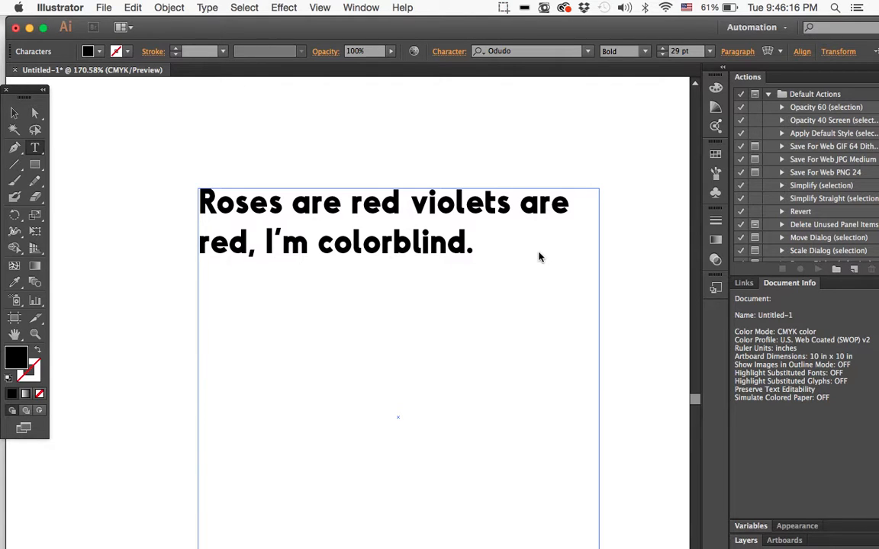
- Add a new paragraph reading "djjj" below the sample text and set its space before to 10 pt
key("Return")
type("djjj")
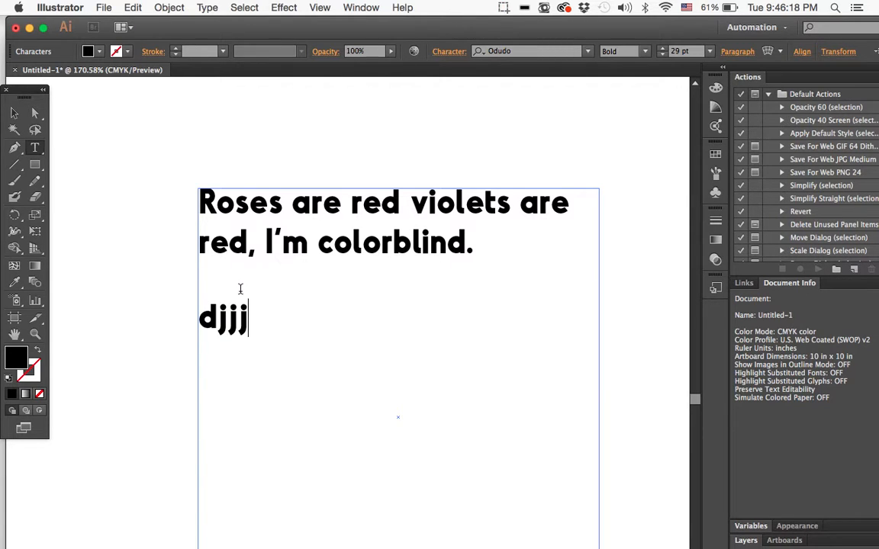
left_click(739, 53)
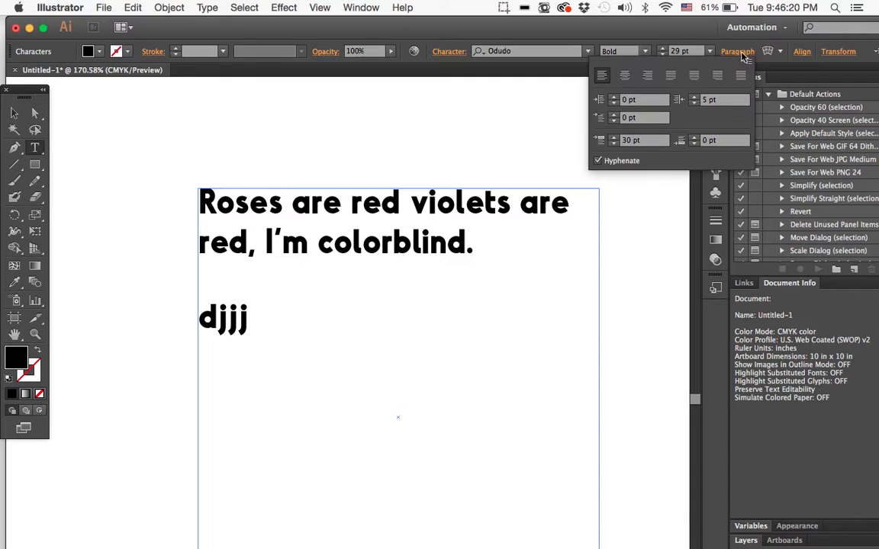
left_click(613, 144)
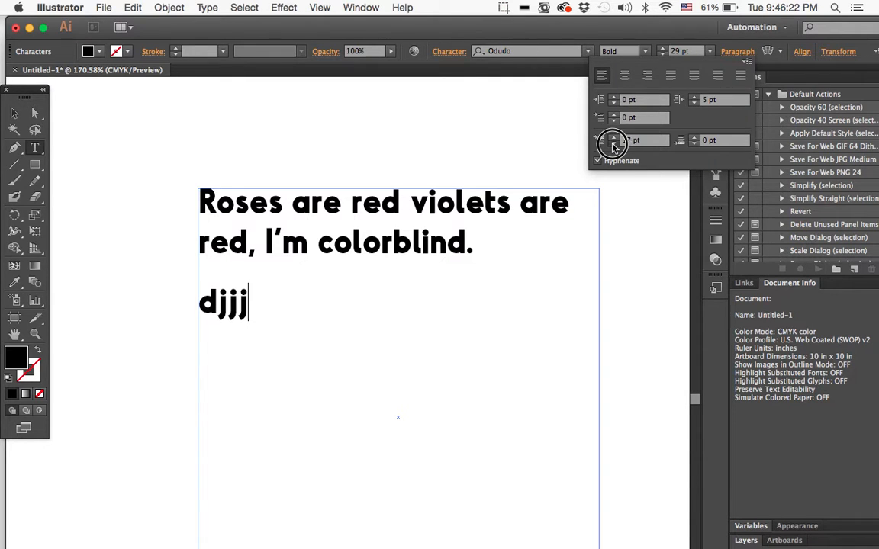
left_click(614, 144)
left_click(613, 144)
left_click(614, 144)
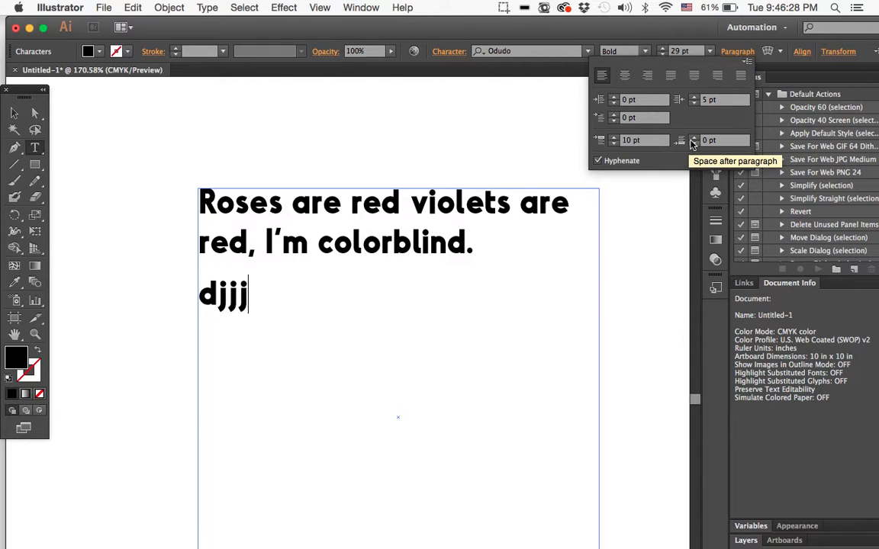
- Set the space after the "Roses are red" paragraph to 24 pt
left_click(473, 236)
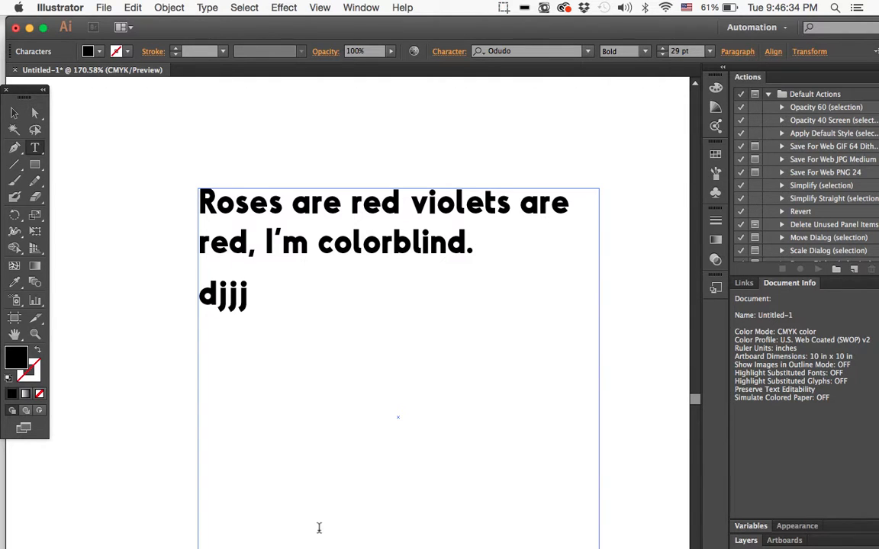
left_click(737, 51)
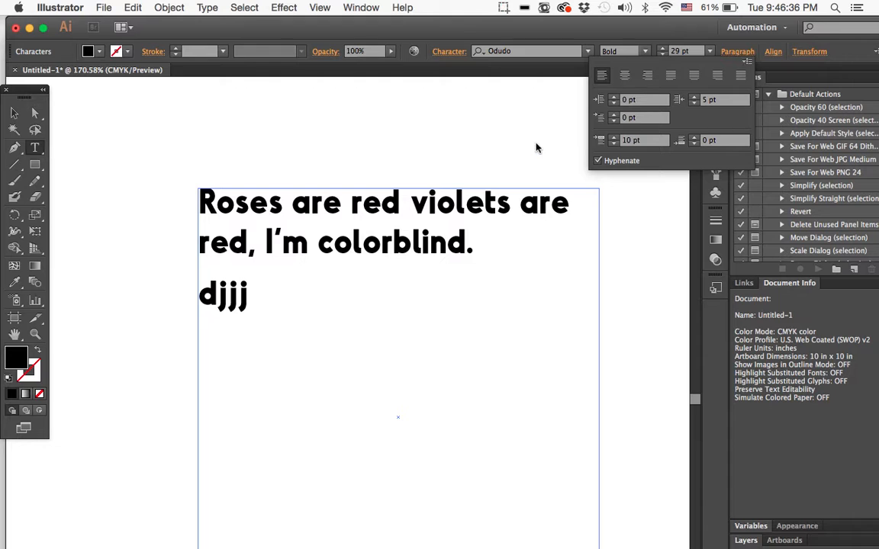
left_click(492, 243)
left_click(731, 54)
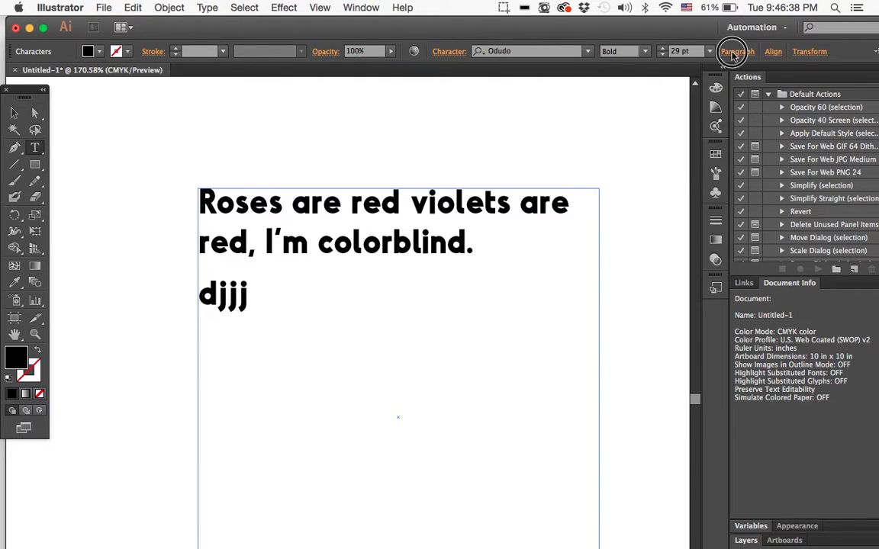
left_click(695, 138)
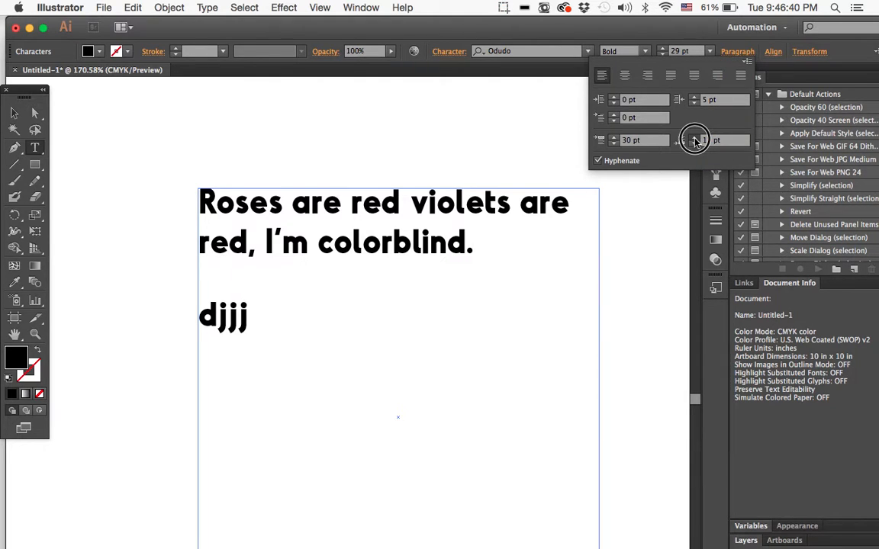
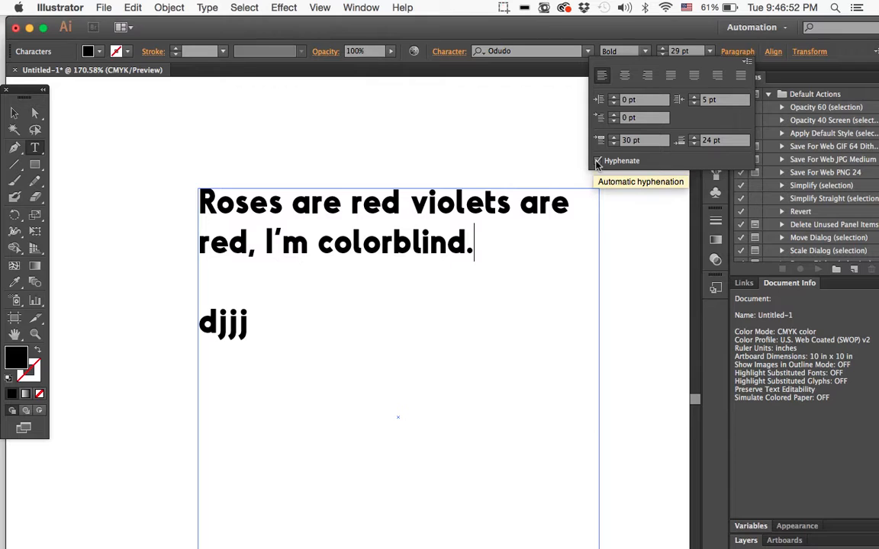
- Append a long unbroken filler word after "colorblind." so that it runs over two lines of the text box
left_click(503, 242)
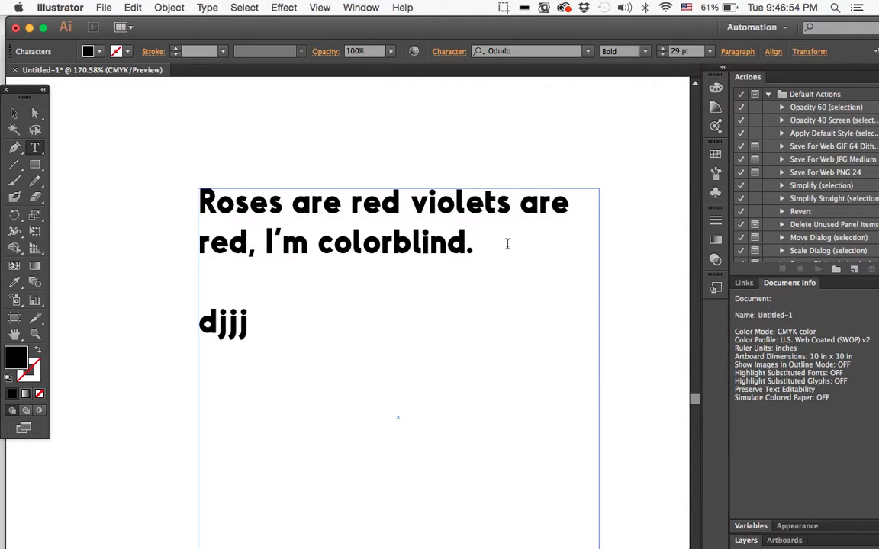
type("j ohnnya")
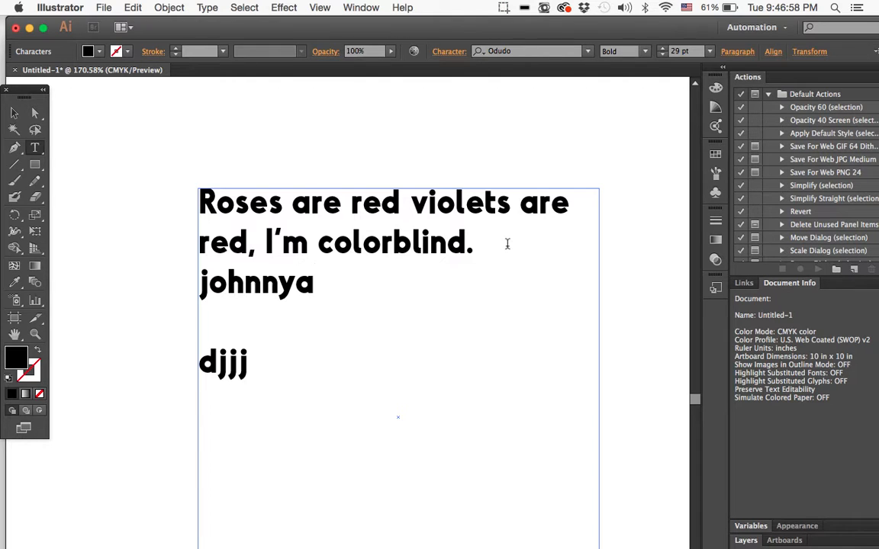
type("pl")
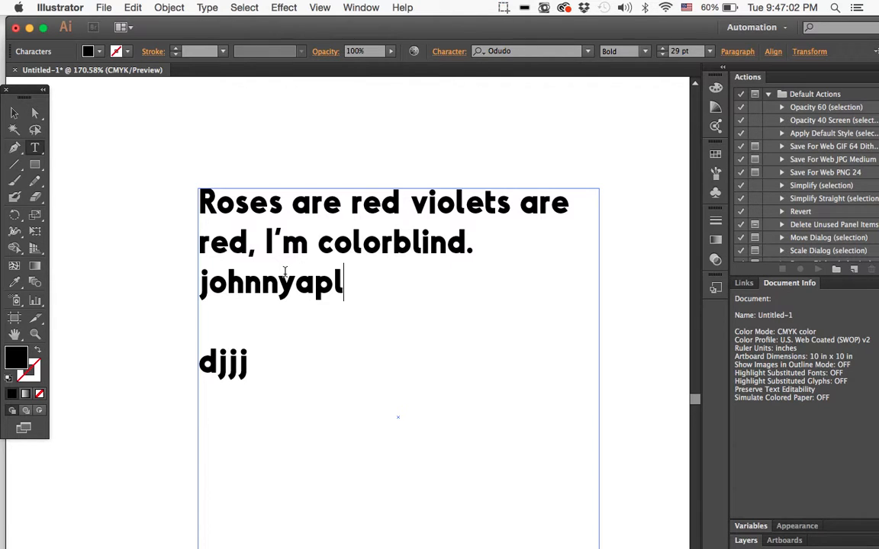
type("ndndnd")
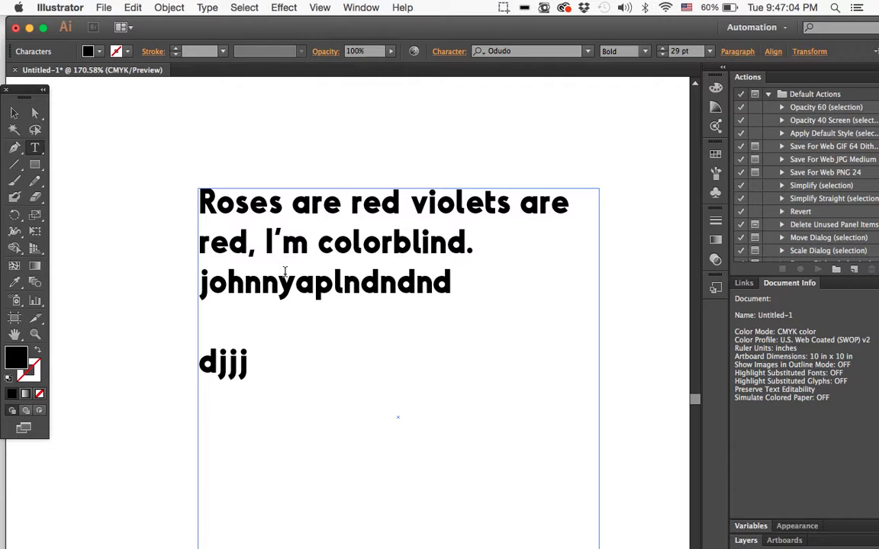
type("nnnnnnnnnnnnnnnnnnn")
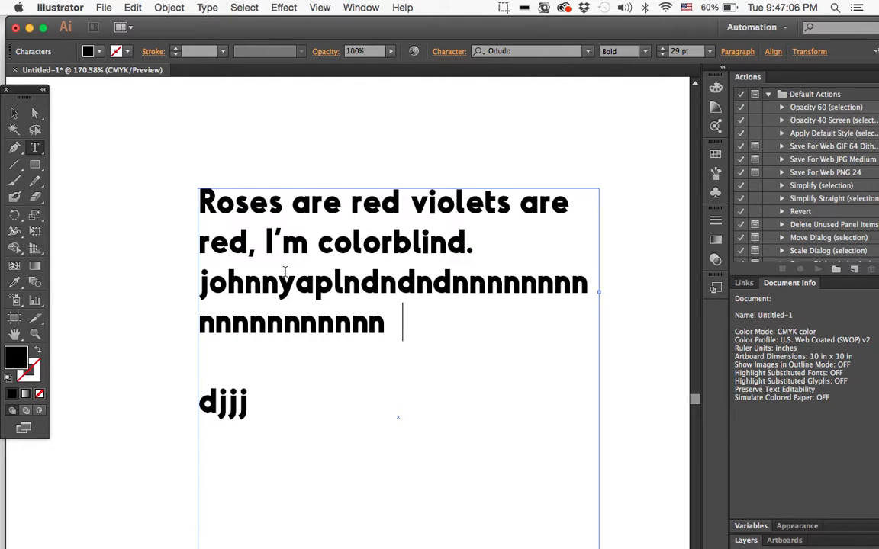
type("nnn")
scroll(285, 273, "down", 3)
type("d")
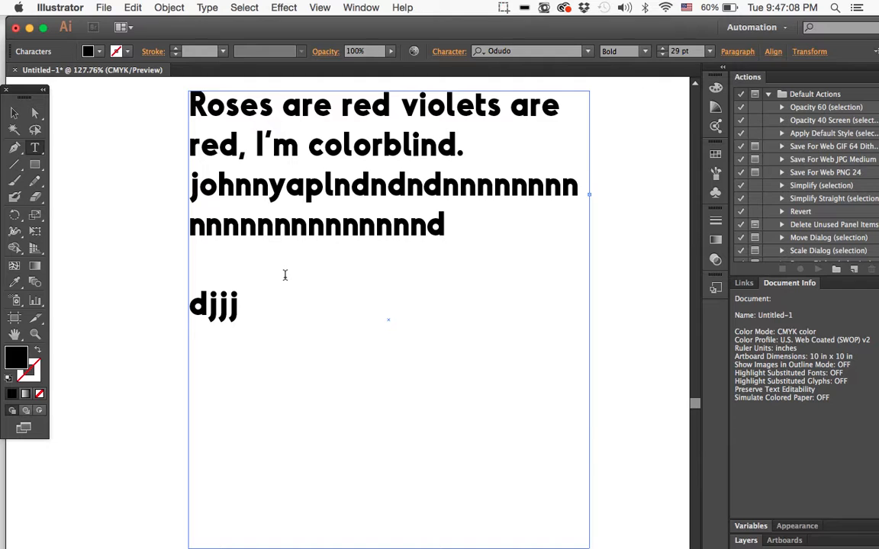
scroll(284, 275, "down", 2)
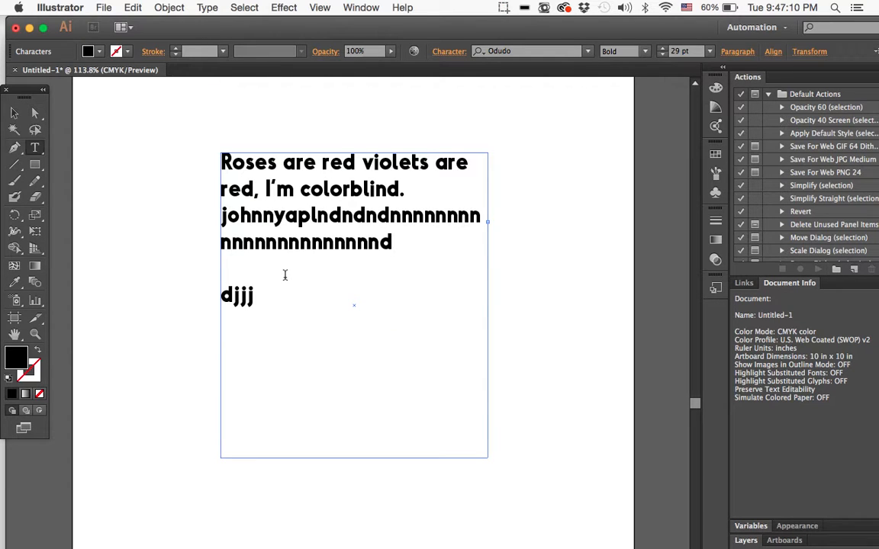
- Turn hyphenation off and back on for the "Roses are red" paragraph
left_click(737, 52)
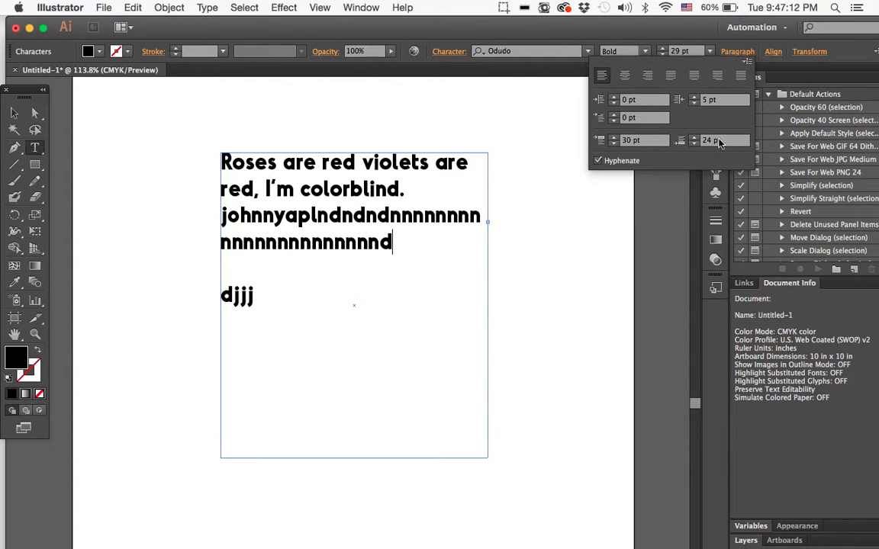
left_click(599, 160)
left_click(600, 162)
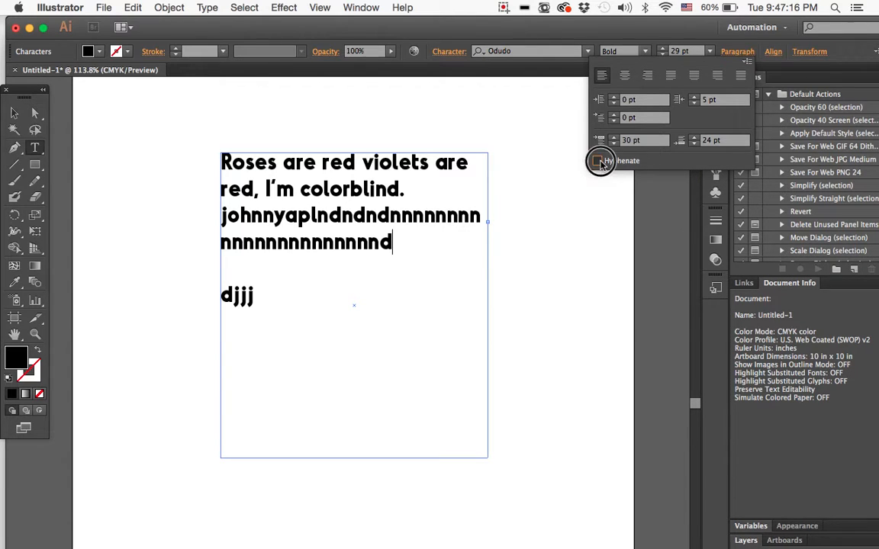
- Extend the long filler word with more "dj" letters and add the words "I like cheese alot" after it
left_click(396, 256)
type("dj")
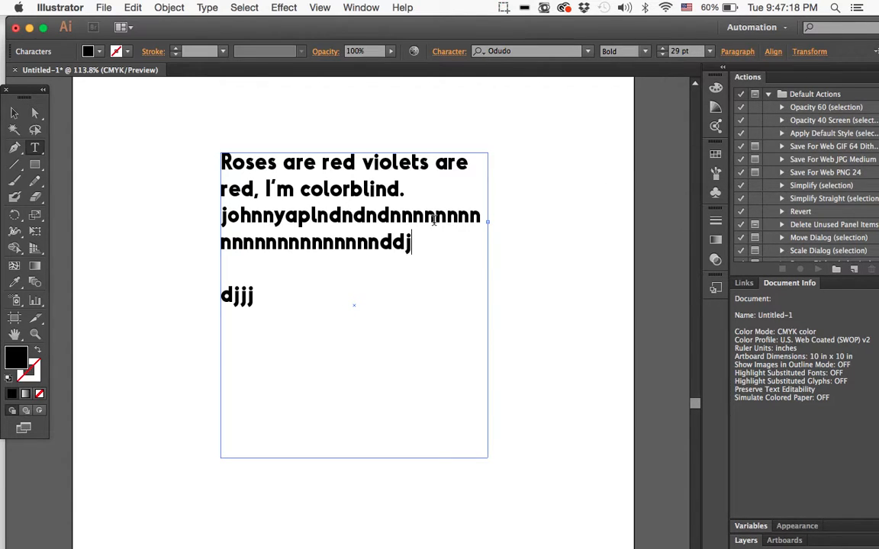
type("jjdjdjdjdjdjdjdjd")
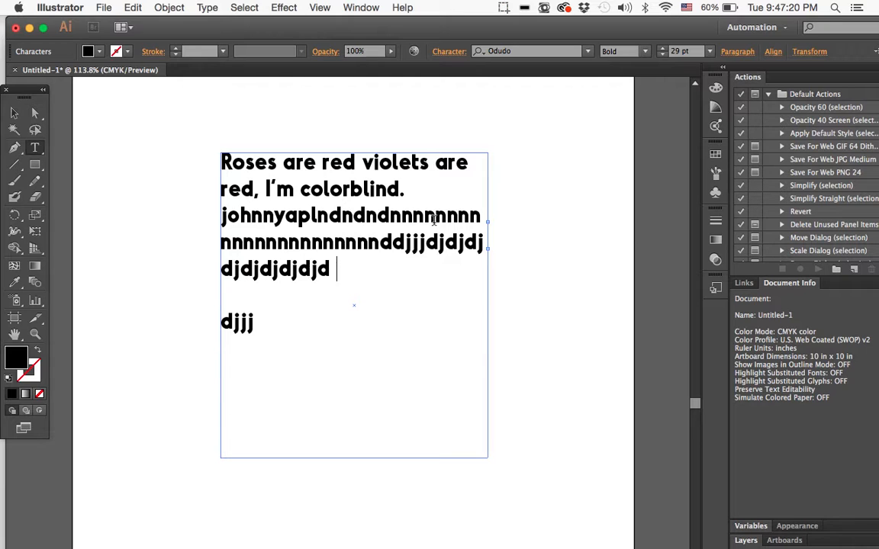
type("jdjdj")
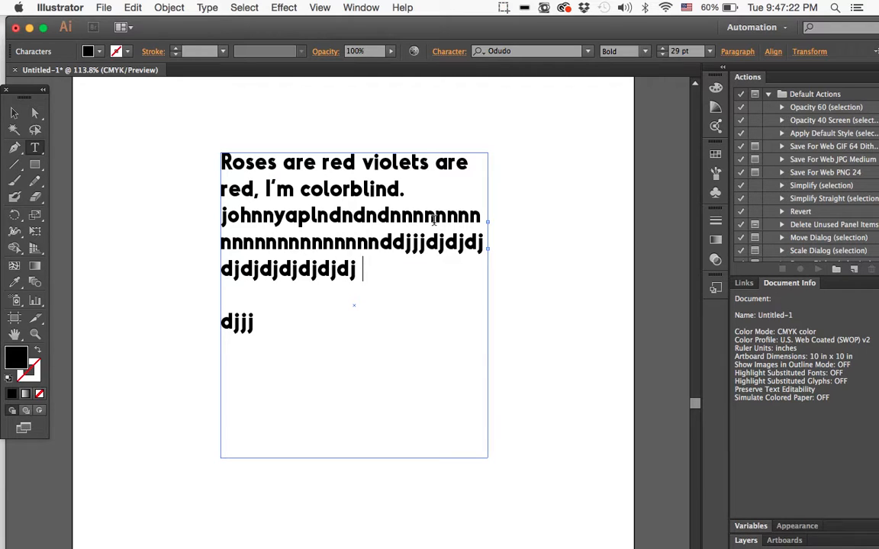
type(" I like c")
type("heese")
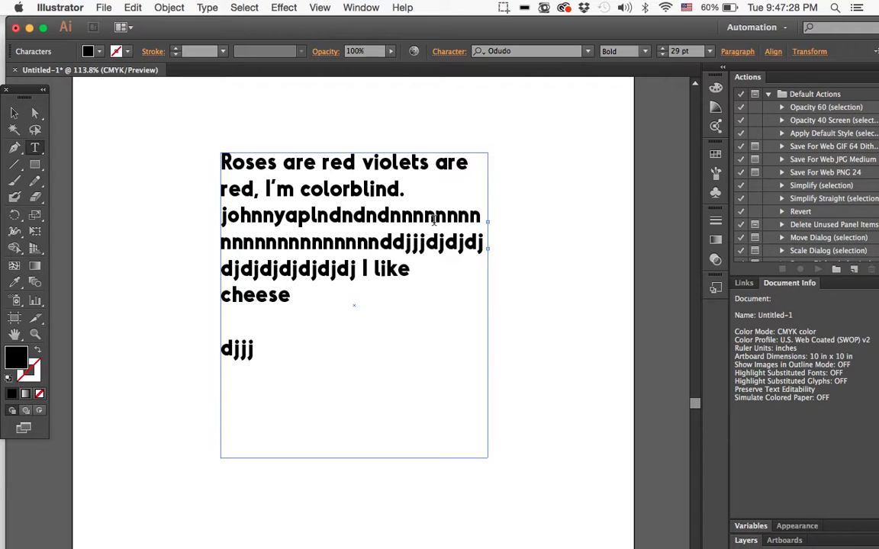
type(" alor")
key("BackSpace")
type("t")
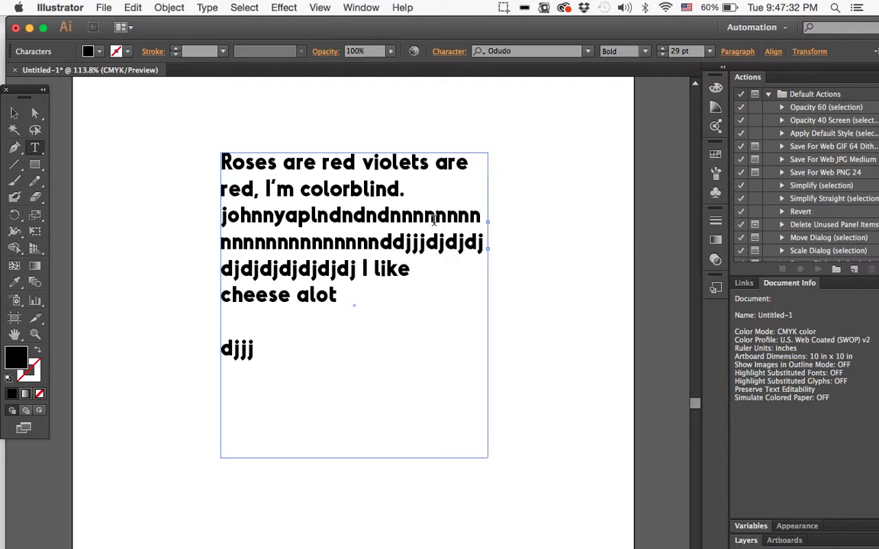
- Turn off hyphenation for the paragraph and append a long unbroken filler word starting with "jibjkb" after "alot"
left_click(735, 51)
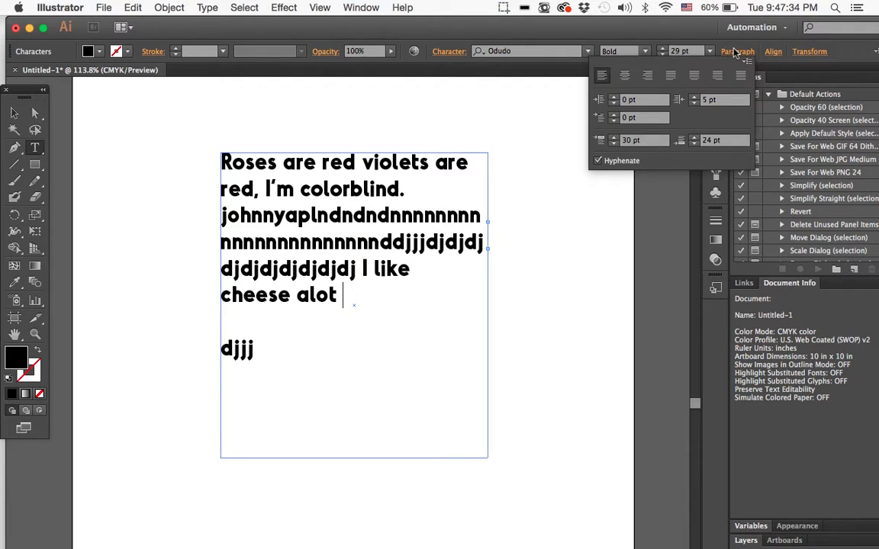
left_click(598, 161)
type("jib")
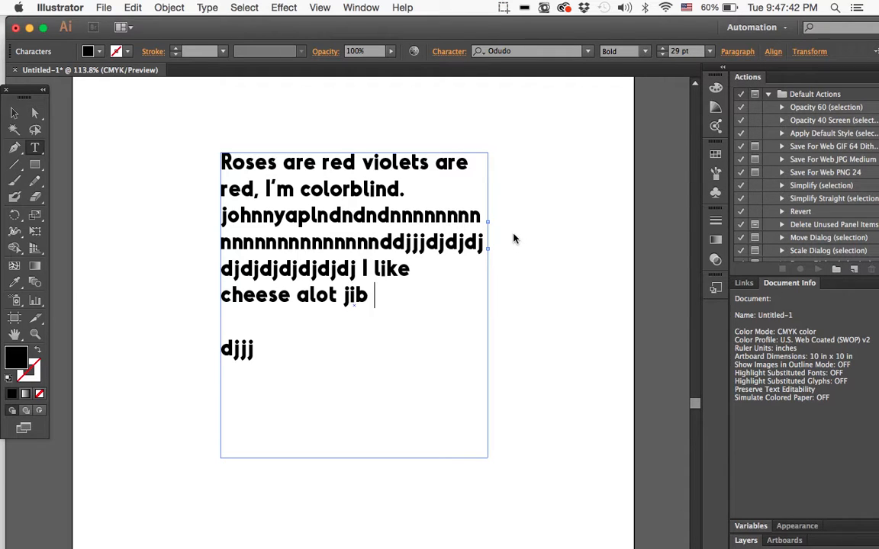
type("jkbkjbkjbkjbkjbkjbkjb")
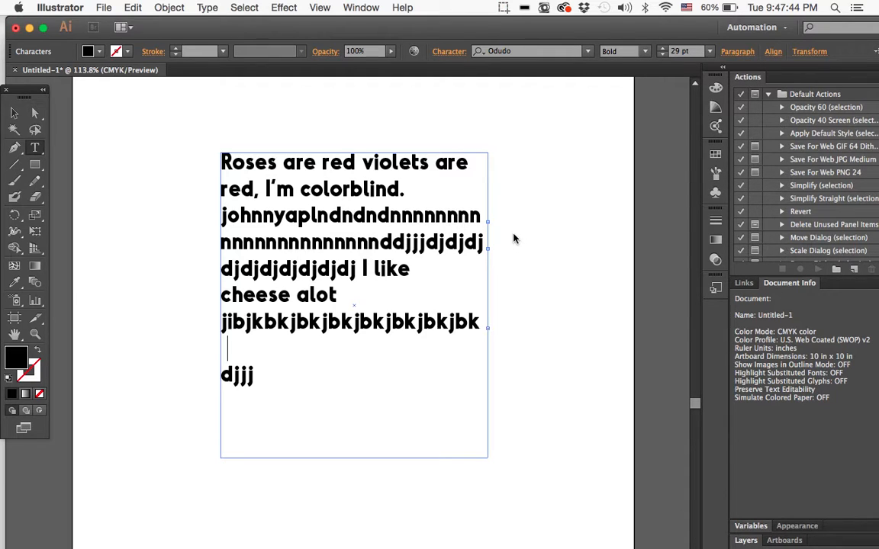
- Turn hyphenation back on for the paragraph containing the long filler words
left_click(736, 51)
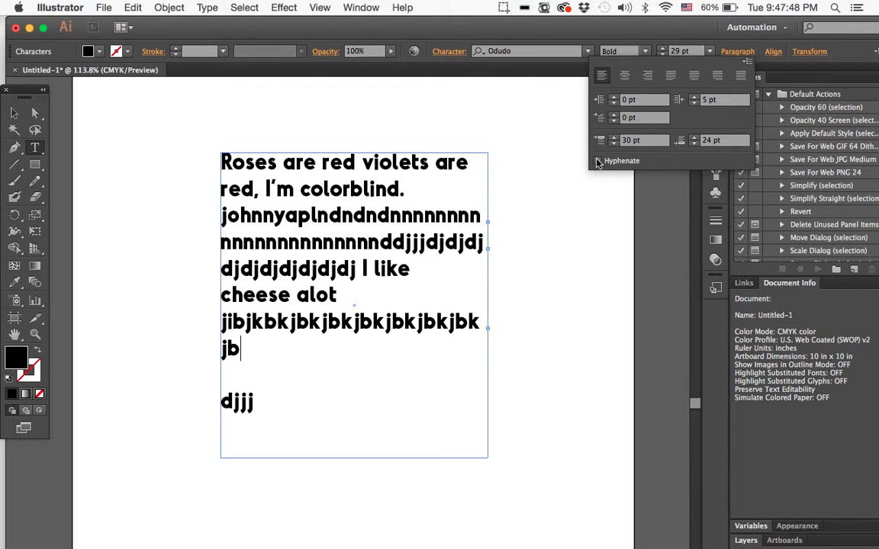
left_click(598, 161)
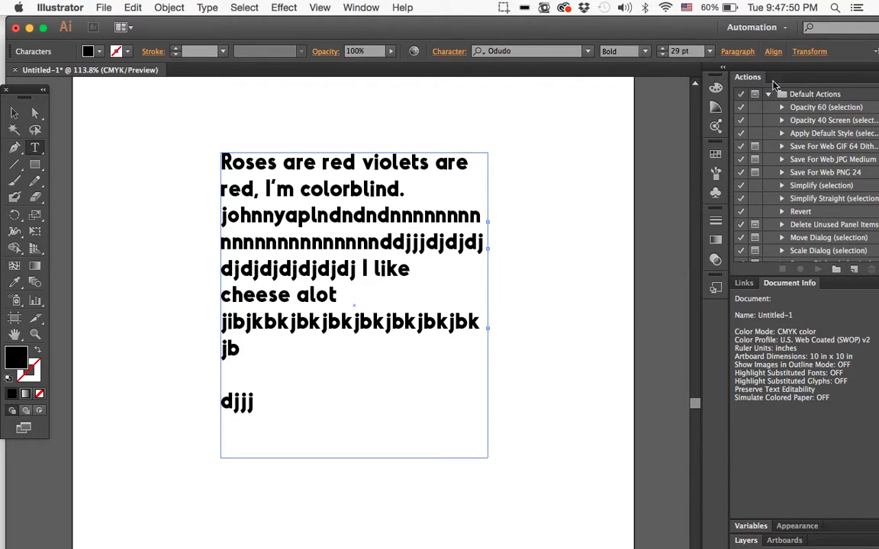
- View the alignment options and the transform settings for the text box
left_click(776, 60)
left_click(575, 238)
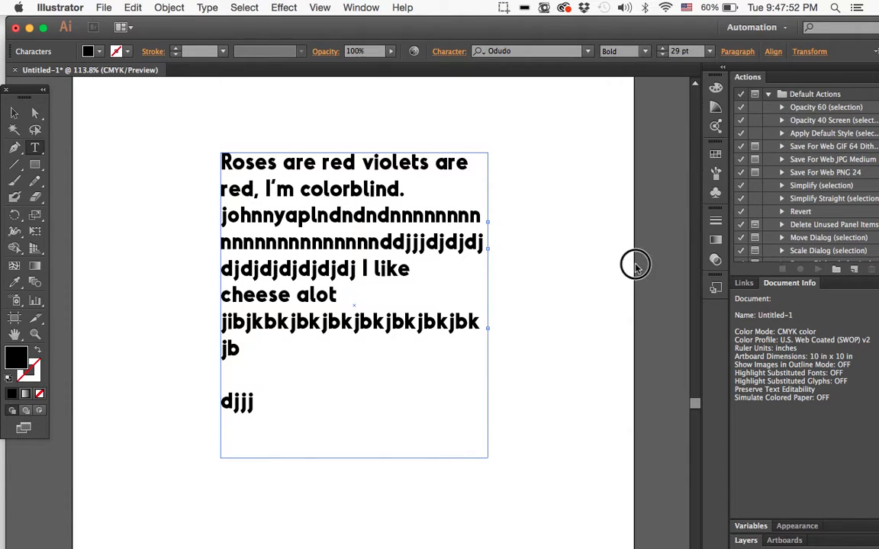
left_click(820, 55)
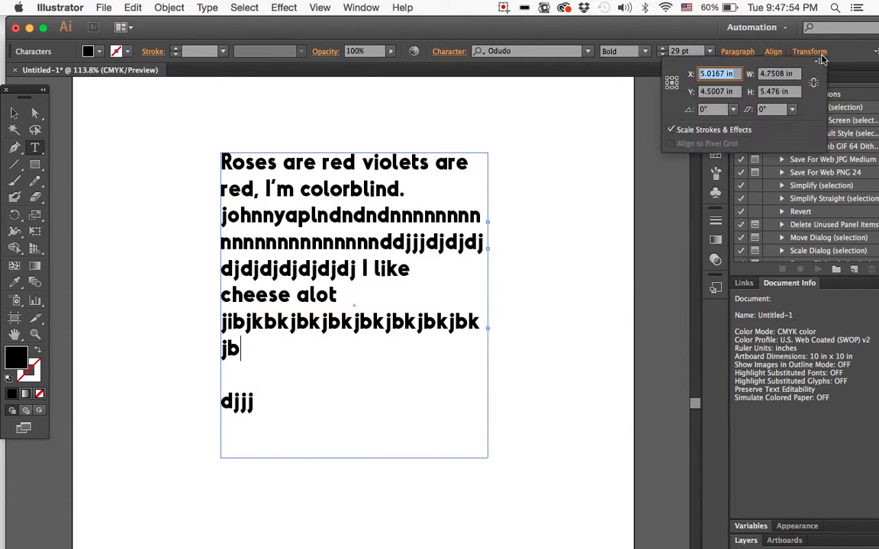
left_click(670, 215)
- Select the sample text box as an object and delete it from the artboard
mouse_move(676, 29)
left_mouse_down()
mouse_move(558, 29)
mouse_move(689, 29)
left_mouse_up()
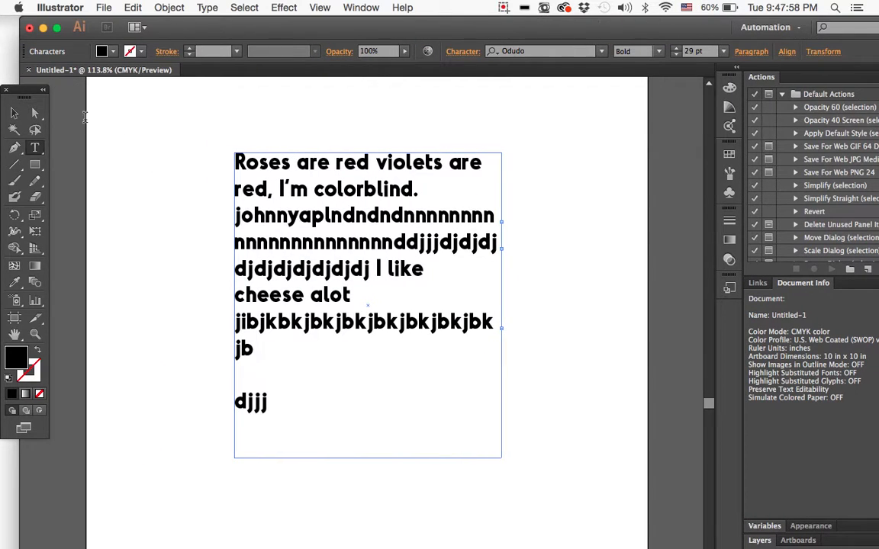
left_click(14, 112)
key("Delete")
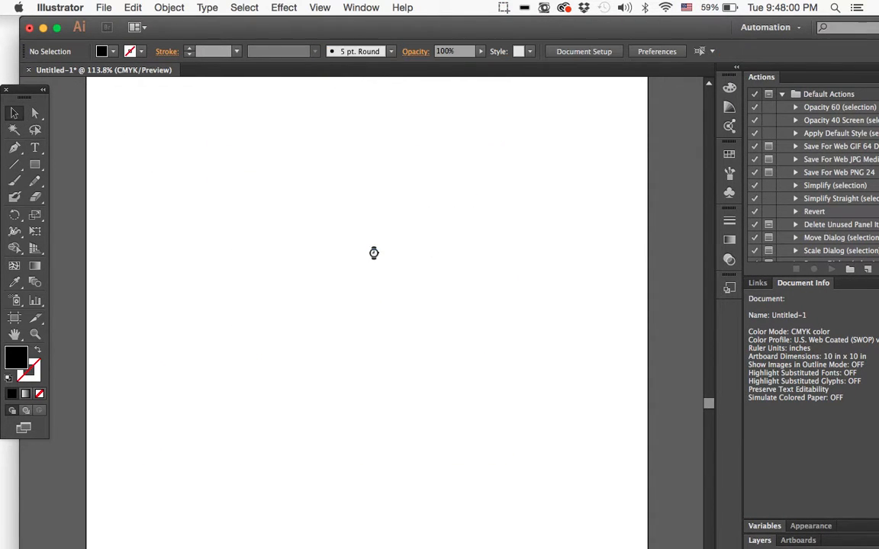
- Show the variants of the Type Tool and start a new point text on the empty artboard with the regular Type Tool
left_click(35, 147)
left_click(35, 148)
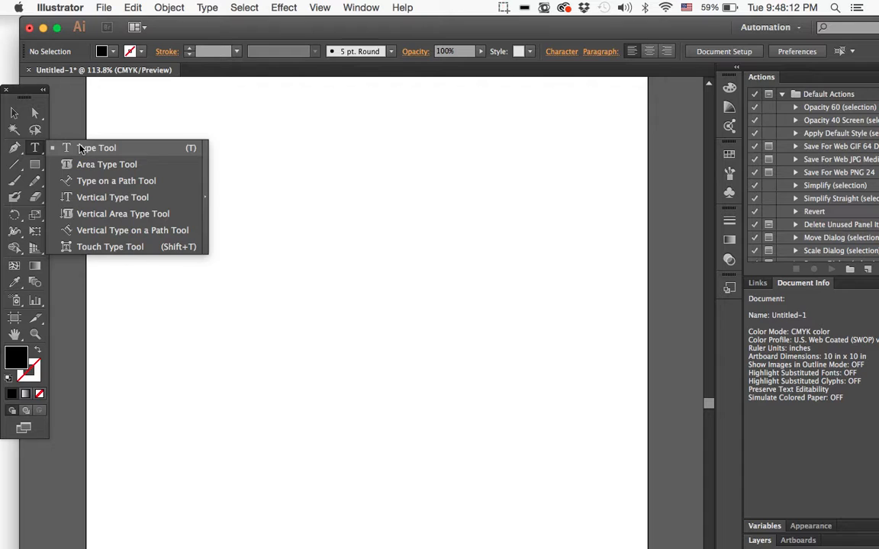
left_click(306, 218)
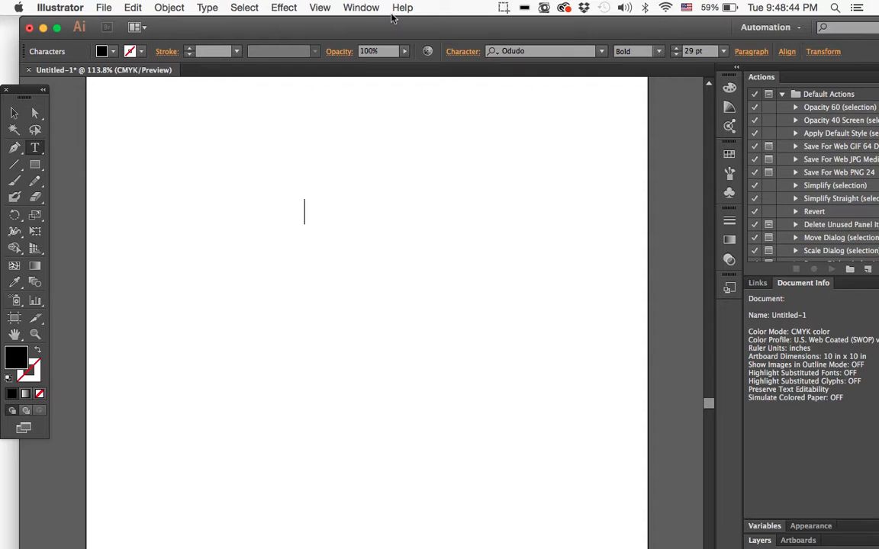
left_click(502, 7)
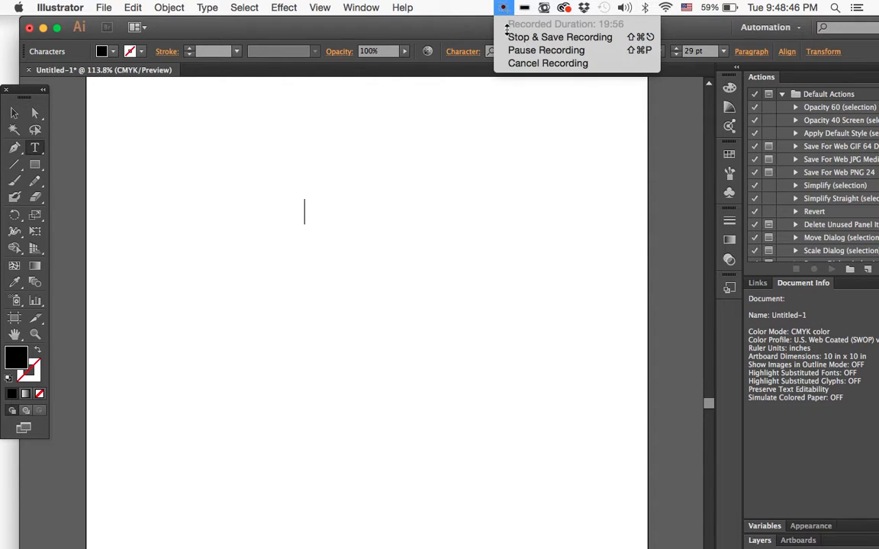